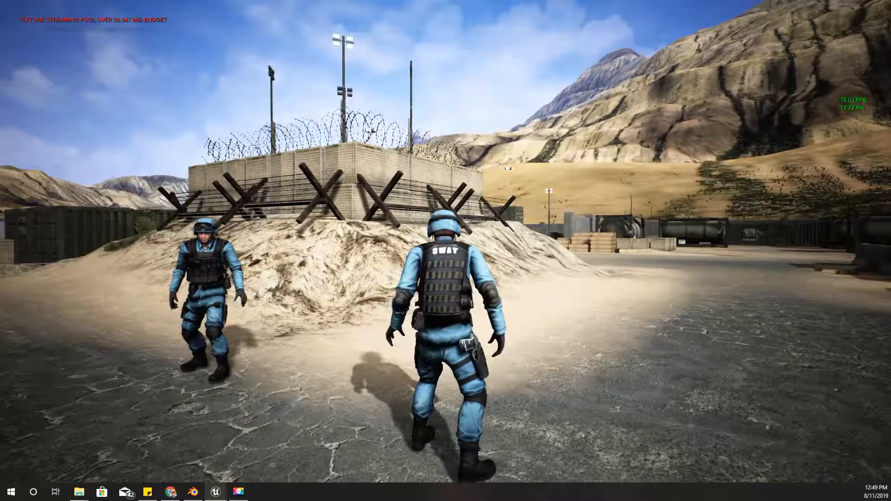
# End the play session, view the soldier on the road from the side, and return from immersive view to the full editor layout.
pyautogui.press('Escape')
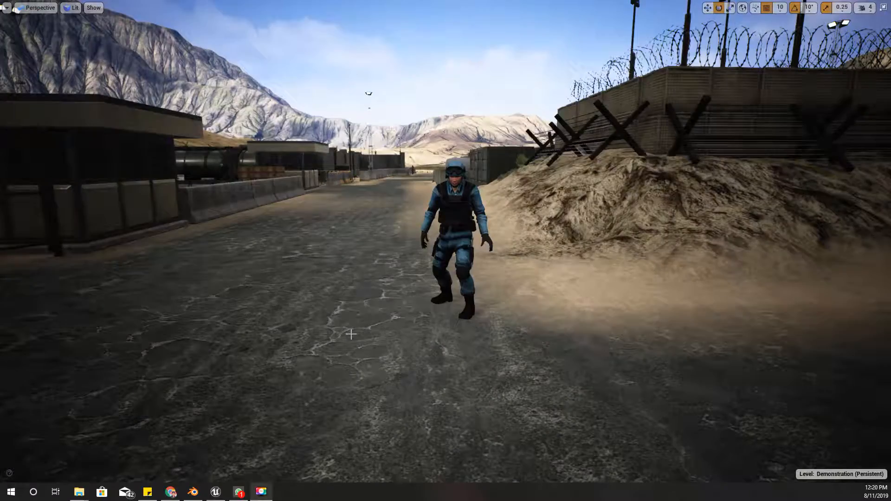
pyautogui.press('d')
pyautogui.moveTo(389, 332); pyautogui.dragTo(5, 336, button='right')
pyautogui.press('w')
pyautogui.press('d')
pyautogui.moveTo(386, 350); pyautogui.dragTo(373, 346, button='right')
pyautogui.press('s')
pyautogui.press('F11')
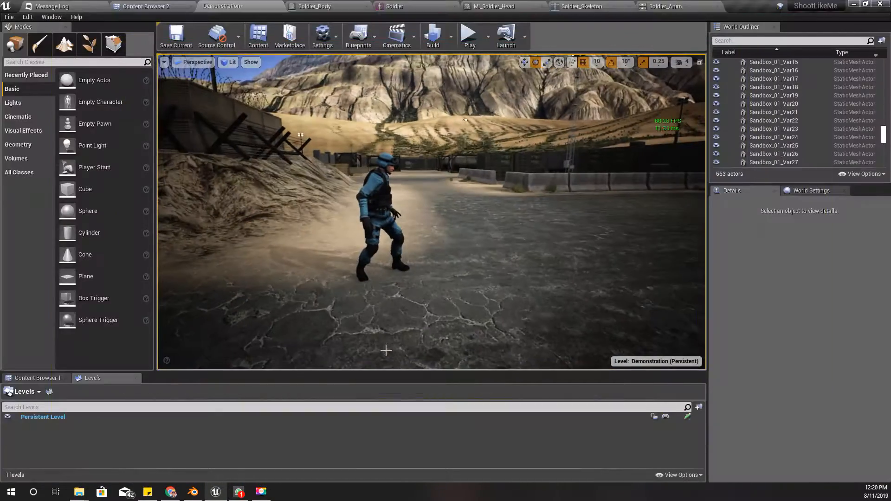
# Delete the Soldier_Anim actor from the Demonstration level.
pyautogui.click(390, 190)
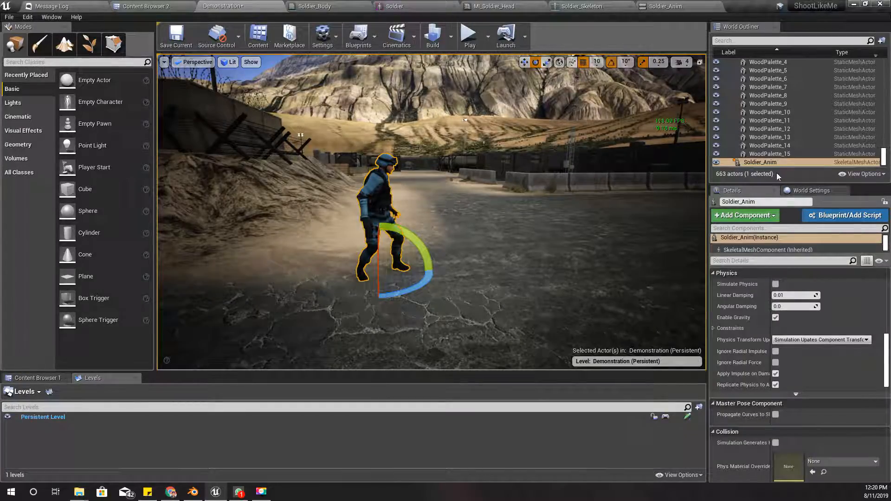
pyautogui.click(756, 154)
pyautogui.click(755, 162)
pyautogui.press('Delete')
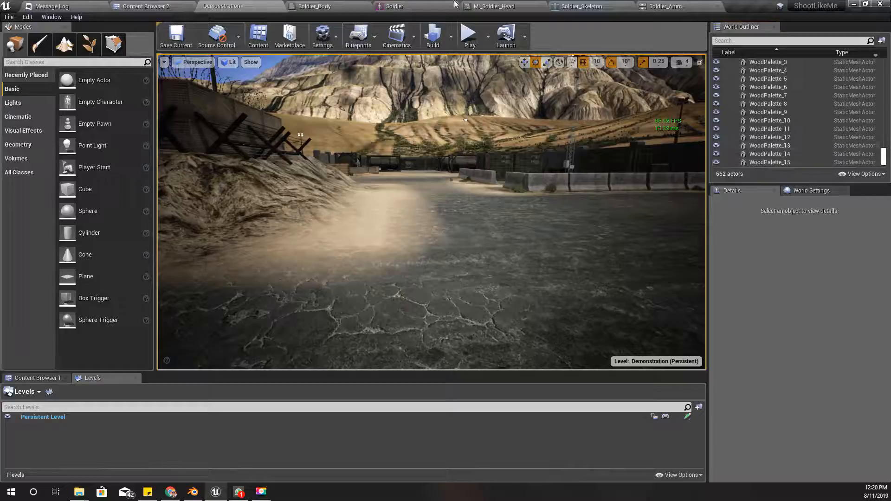
# Rename the Tex folder inside Characters/Soldier to TexAndMat.
pyautogui.click(108, 5)
pyautogui.click(141, 6)
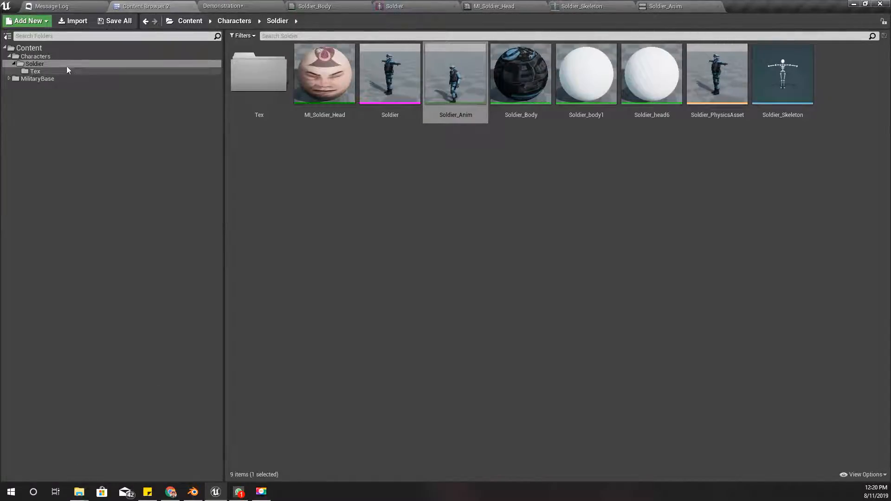
pyautogui.click(395, 242)
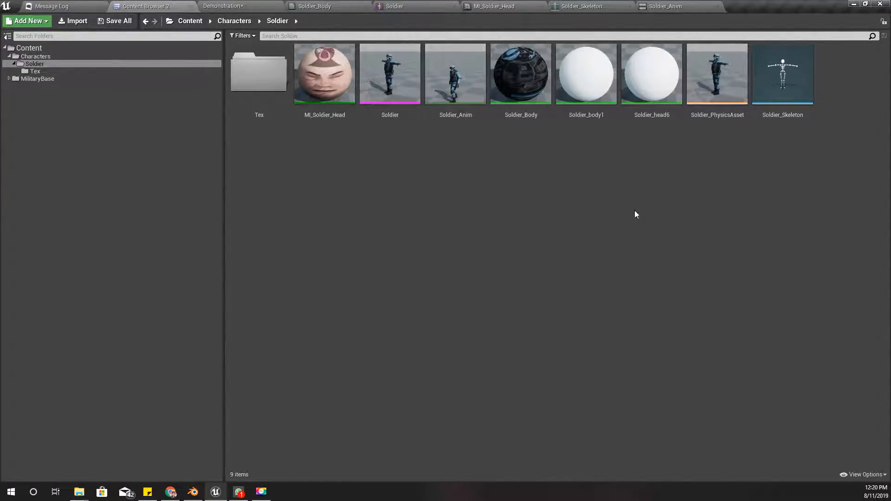
pyautogui.click(581, 77)
pyautogui.moveTo(519, 79); pyautogui.dragTo(255, 69)
pyautogui.keyDown('shift'); pyautogui.click(655, 71); pyautogui.keyUp('shift')
pyautogui.click(253, 69)
pyautogui.press('F2')
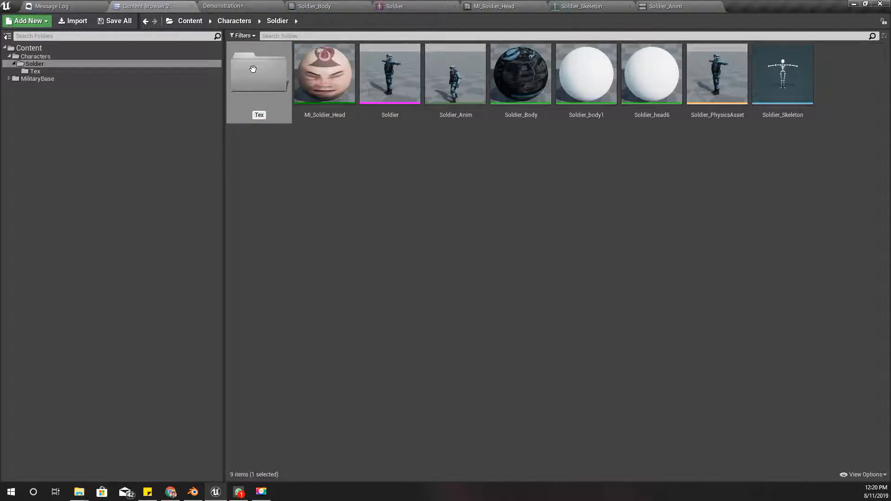
pyautogui.write('AndMat')
pyautogui.press('Return')
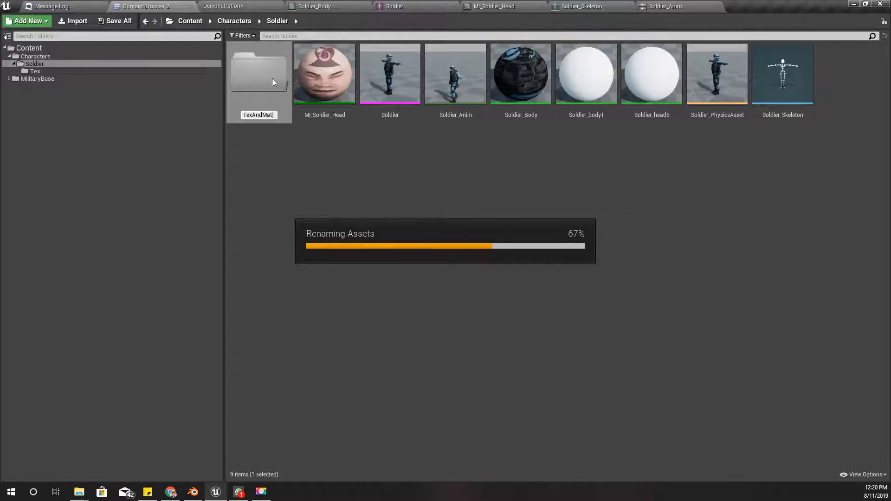
# Move Soldier_Body, Soldier_body1, Soldier_head6 and MI_Soldier_Head into the TexAndMat folder.
pyautogui.click(527, 72)
pyautogui.keyDown('shift'); pyautogui.click(654, 65); pyautogui.keyUp('shift')
pyautogui.keyDown('ctrl'); pyautogui.click(330, 63); pyautogui.keyUp('ctrl')
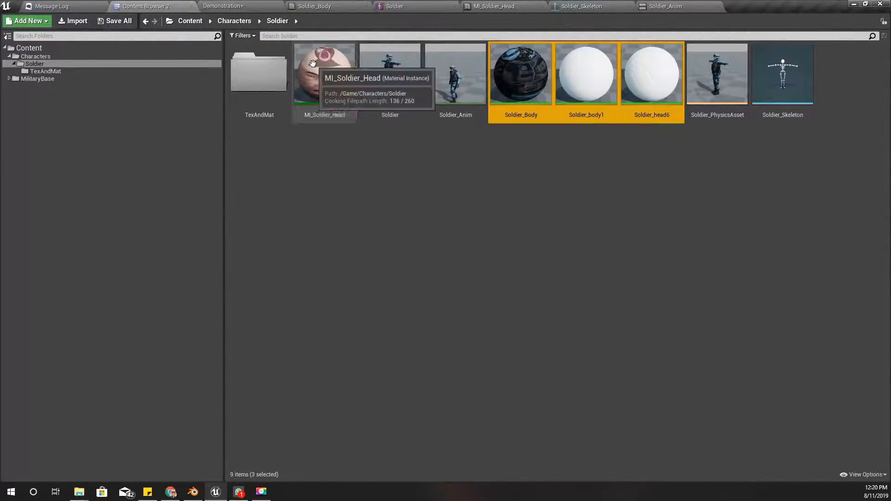
pyautogui.moveTo(330, 60); pyautogui.dragTo(263, 79)
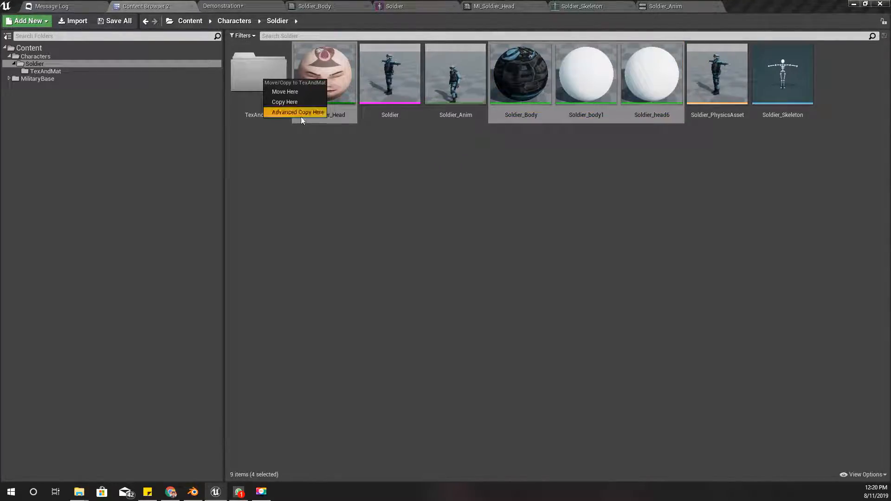
pyautogui.click(285, 92)
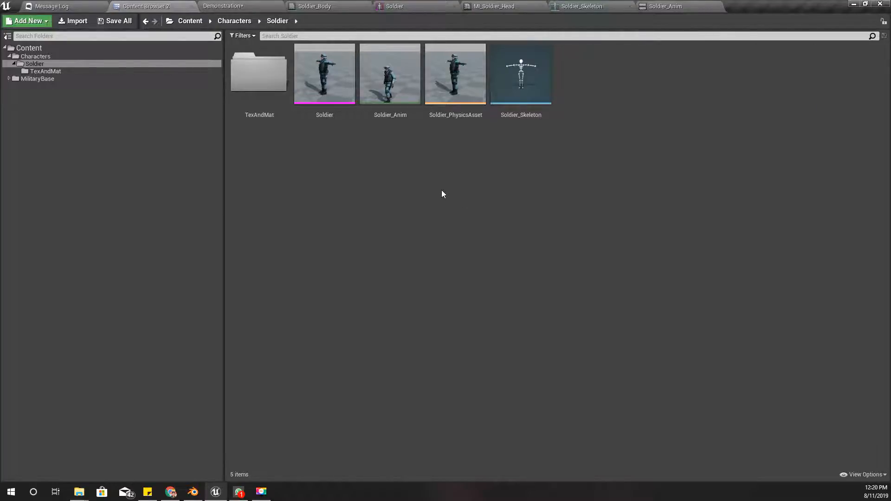
pyautogui.click(306, 70)
pyautogui.rightClick(322, 70)
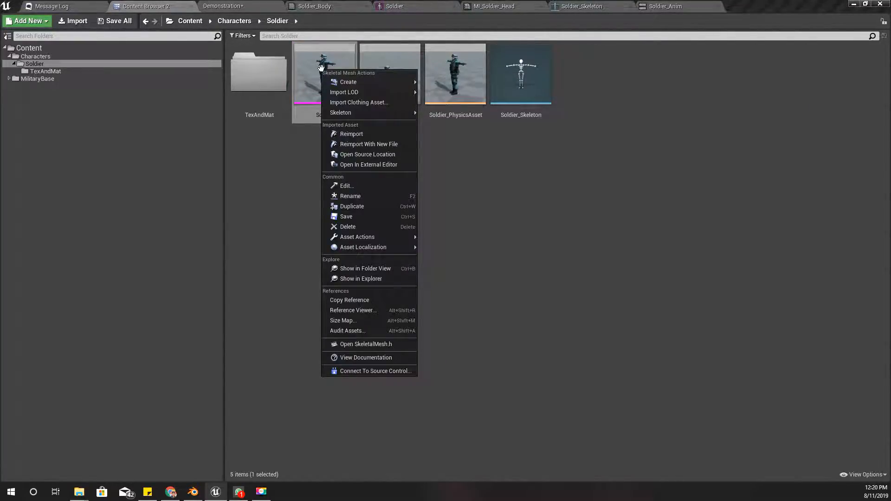
pyautogui.moveTo(348, 82)
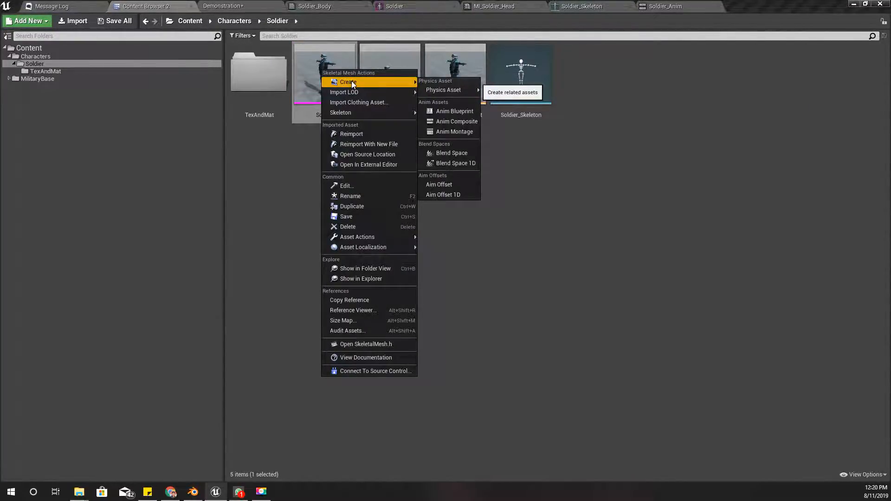
# Create a Blueprint class based on Character in the Soldier folder, name it Ch_Soldier, and open it for editing.
pyautogui.rightClick(618, 171)
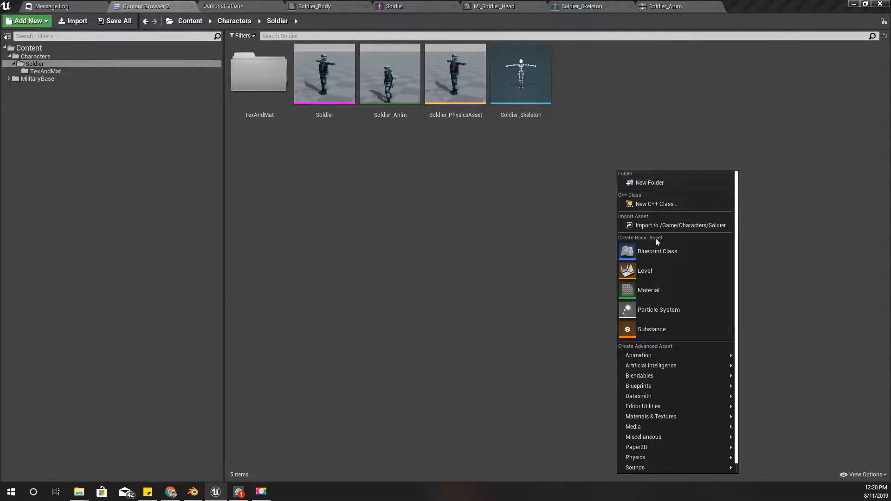
pyautogui.click(665, 252)
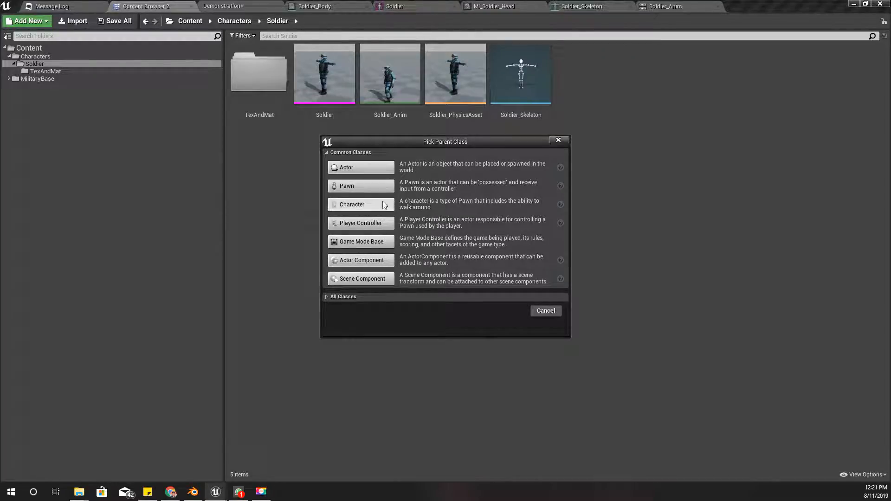
pyautogui.click(361, 204)
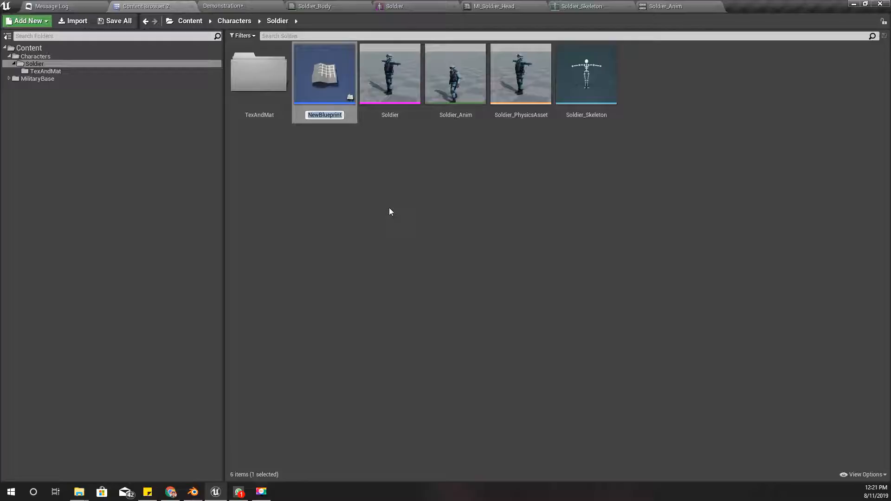
pyautogui.write('CH_Sod')
pyautogui.press('BackSpace')
pyautogui.press('BackSpace')
pyautogui.press('BackSpace')
pyautogui.press('BackSpace')
pyautogui.press('BackSpace')
pyautogui.write('h_Soldier')
pyautogui.press('Return')
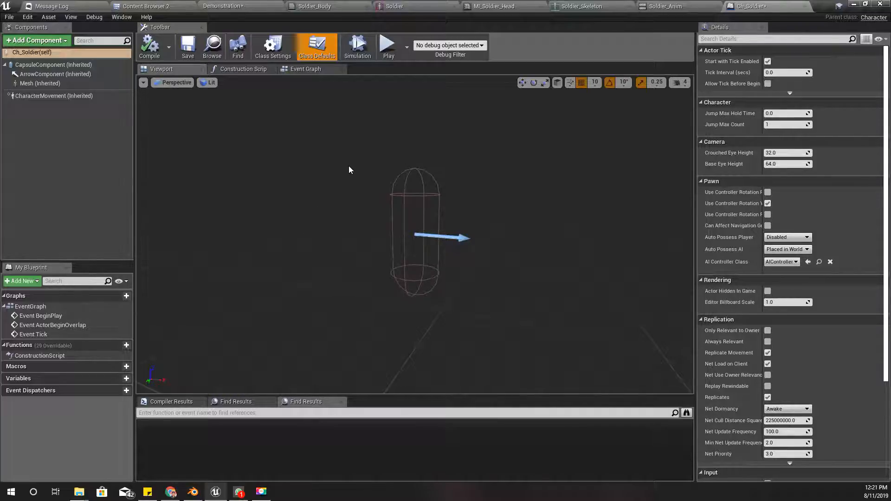
# Assign the Soldier skeletal mesh to the inherited Mesh component of Ch_Soldier.
pyautogui.click(47, 67)
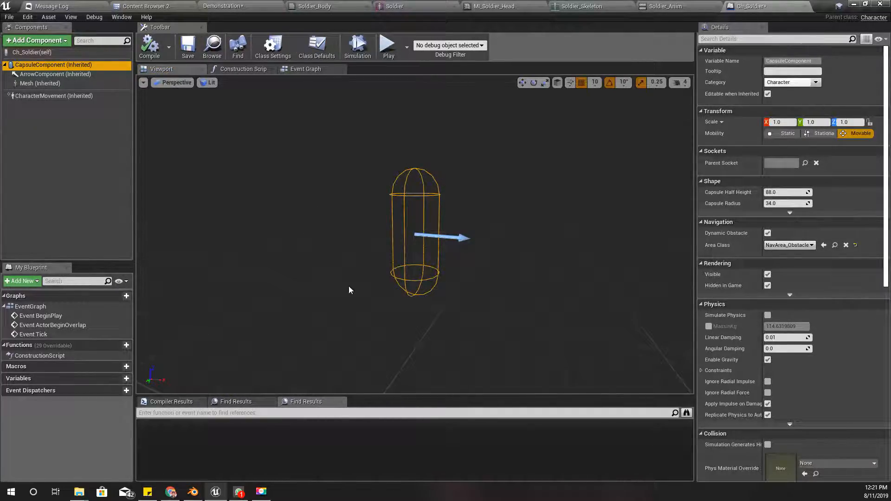
pyautogui.click(37, 83)
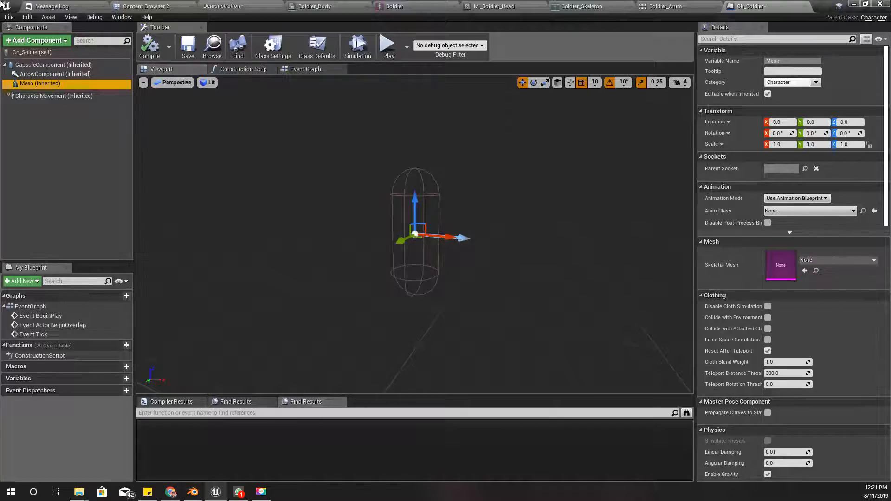
pyautogui.click(144, 6)
pyautogui.moveTo(392, 79); pyautogui.dragTo(790, 264)
# Rotate the mesh to -130 degrees about Z toward the forward arrow and lower it to a Z location of -80.
pyautogui.moveTo(531, 260); pyautogui.dragTo(456, 322, button='right')
pyautogui.scroll(5, 463, 274)
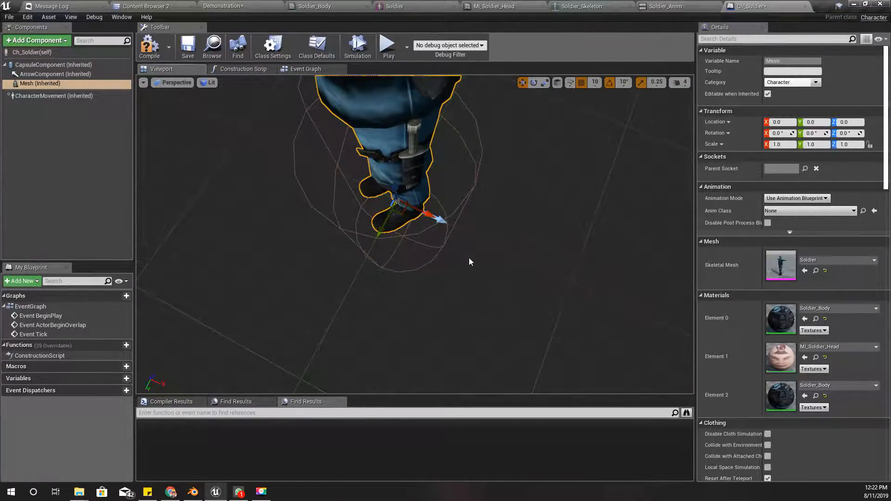
pyautogui.press('f')
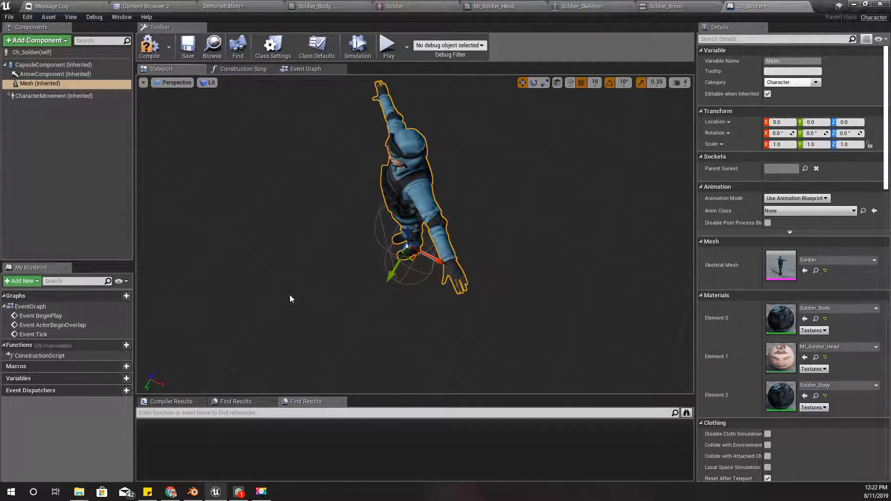
pyautogui.press('e')
pyautogui.moveTo(405, 298); pyautogui.dragTo(472, 286)
pyautogui.moveTo(419, 310)
pyautogui.mouseDown(button='right')
pyautogui.moveTo(408, 274)
pyautogui.moveTo(353, 302)
pyautogui.moveTo(262, 311)
pyautogui.moveTo(278, 308)
pyautogui.moveTo(332, 260)
pyautogui.moveTo(315, 225)
pyautogui.moveTo(433, 306)
pyautogui.mouseUp(button='right')
pyautogui.press('w')
pyautogui.moveTo(406, 209); pyautogui.dragTo(410, 257)
# In the Left orthographic view, lower the mesh to a Z location of -90 and compare its feet with the capsule's base.
pyautogui.click(173, 82)
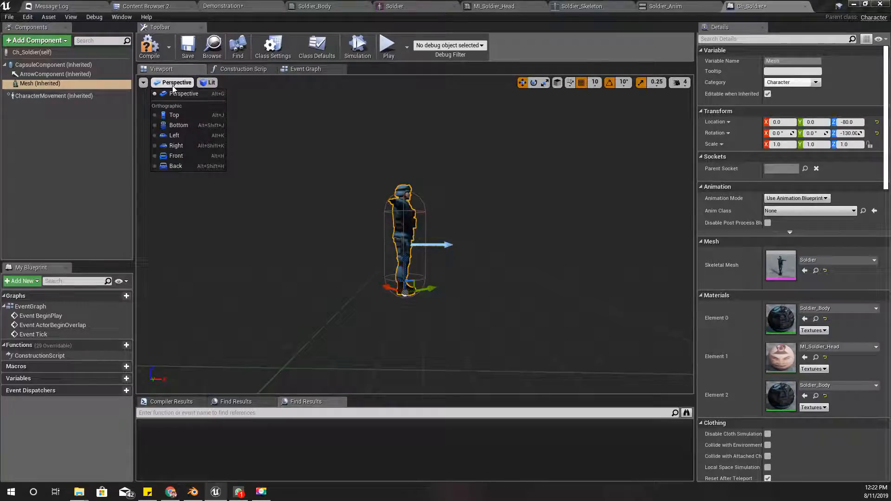
pyautogui.click(188, 136)
pyautogui.scroll(8, 412, 253)
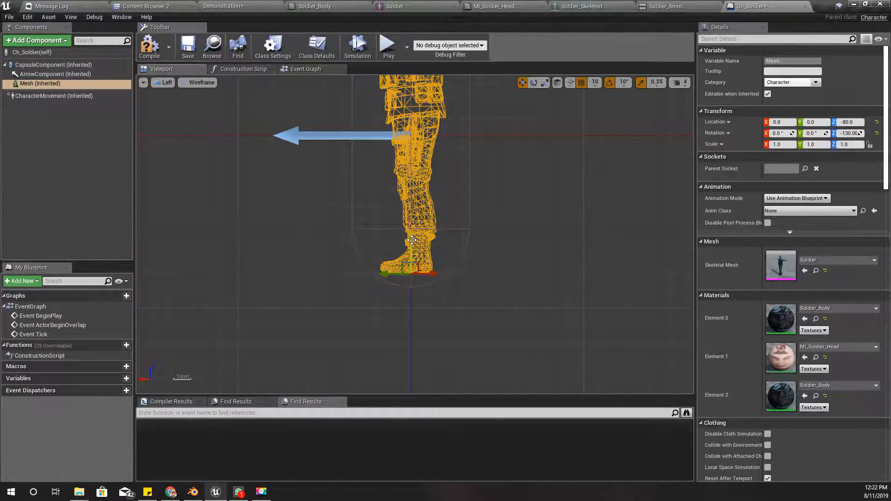
pyautogui.moveTo(411, 249); pyautogui.dragTo(411, 267)
pyautogui.scroll(5, 445, 335)
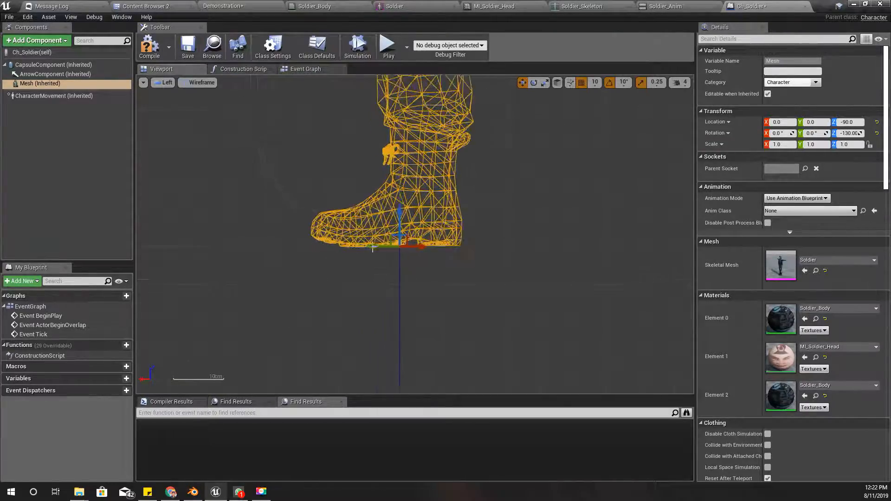
pyautogui.scroll(-8, 464, 274)
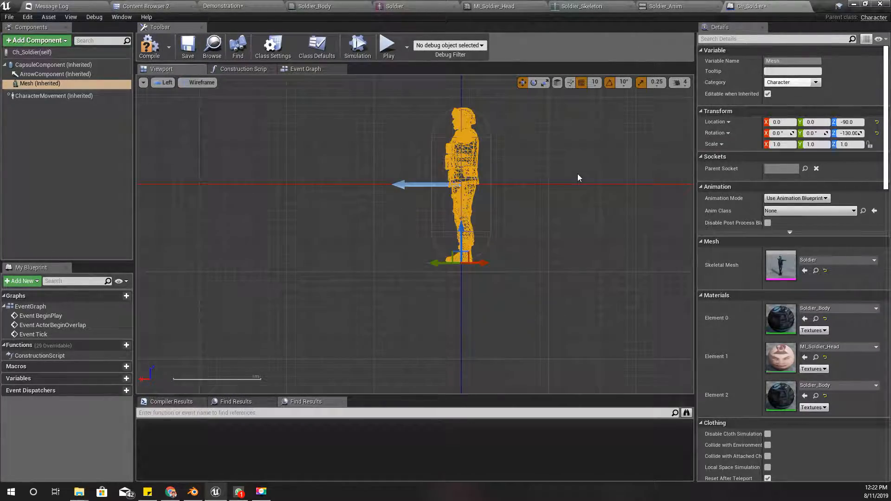
pyautogui.scroll(8, 450, 246)
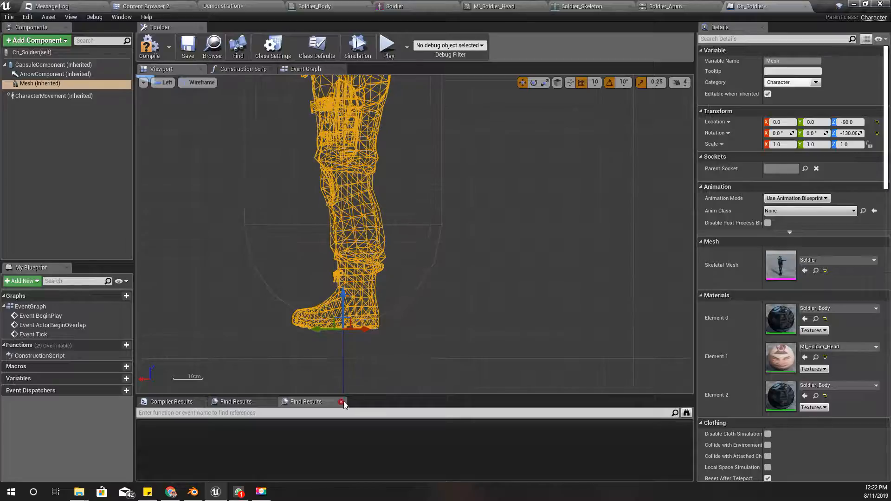
pyautogui.scroll(3, 346, 353)
pyautogui.scroll(-6, 345, 336)
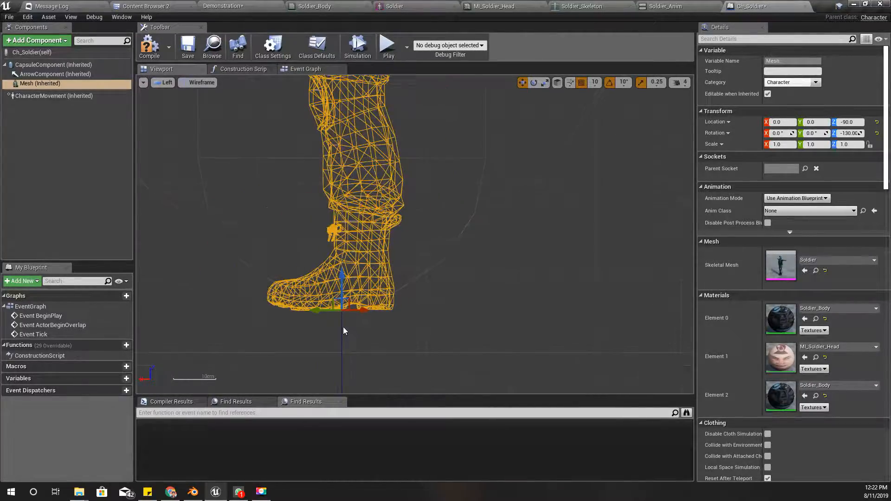
# Set the position snap size to 5 and raise the mesh to a Z location of -85.
pyautogui.click(595, 82)
pyautogui.click(599, 106)
pyautogui.scroll(5, 401, 256)
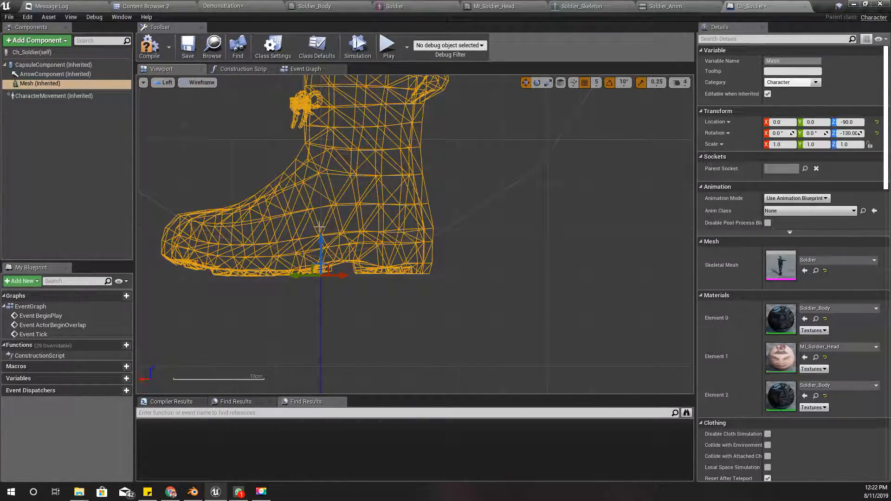
pyautogui.moveTo(327, 223); pyautogui.dragTo(324, 199)
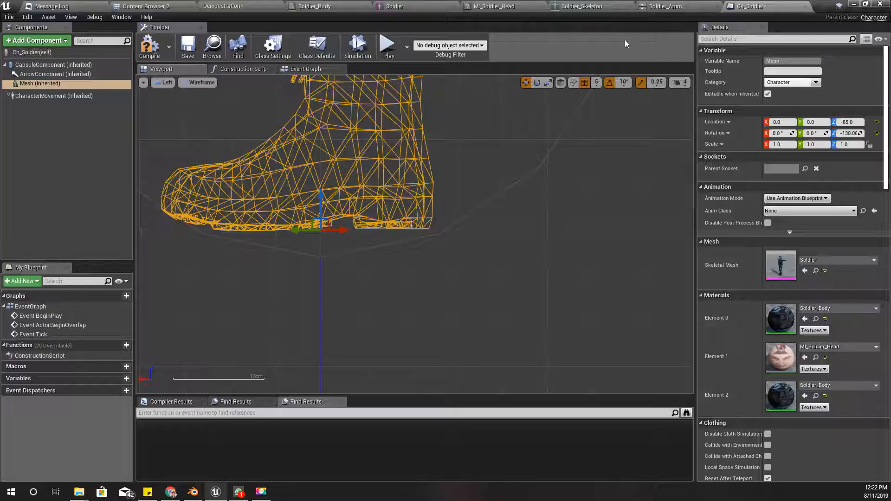
# Set the position snap size to 1 and lower the mesh to a Z location of -87.
pyautogui.click(597, 84)
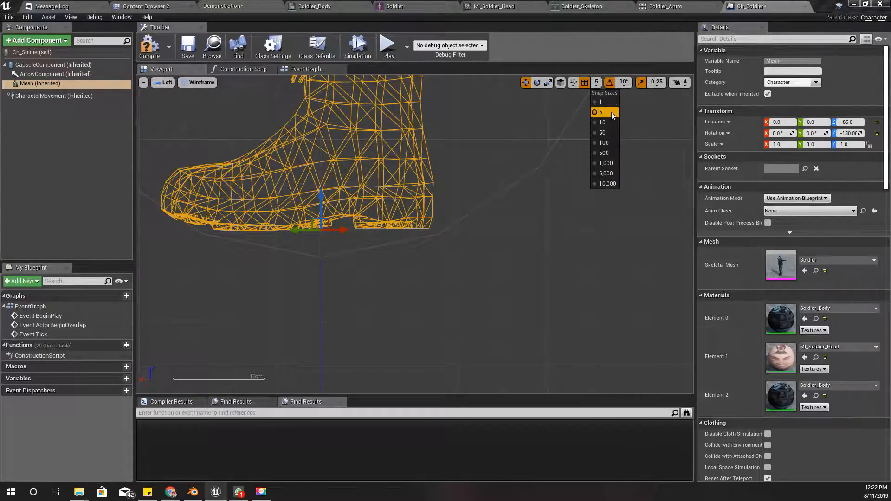
pyautogui.click(600, 100)
pyautogui.moveTo(322, 199); pyautogui.dragTo(323, 211)
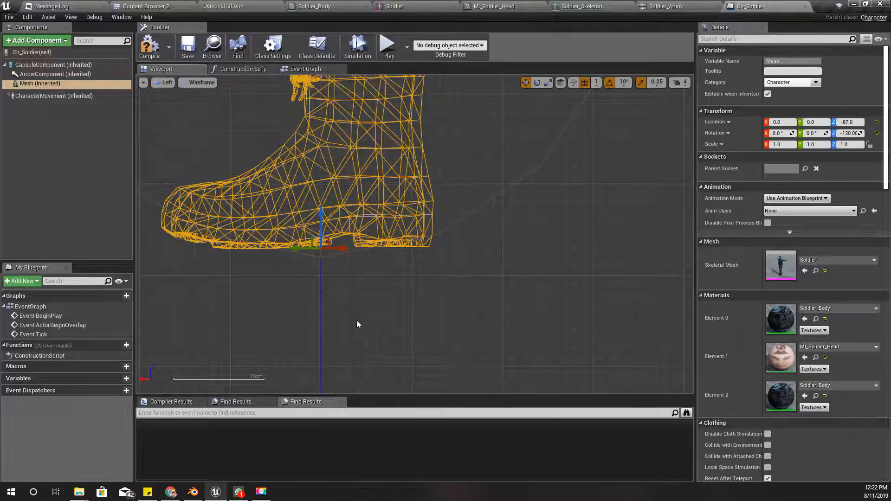
# Compile the blueprint and check the soldier's alignment with the forward arrow in the Perspective and Top views.
pyautogui.scroll(-6, 355, 317)
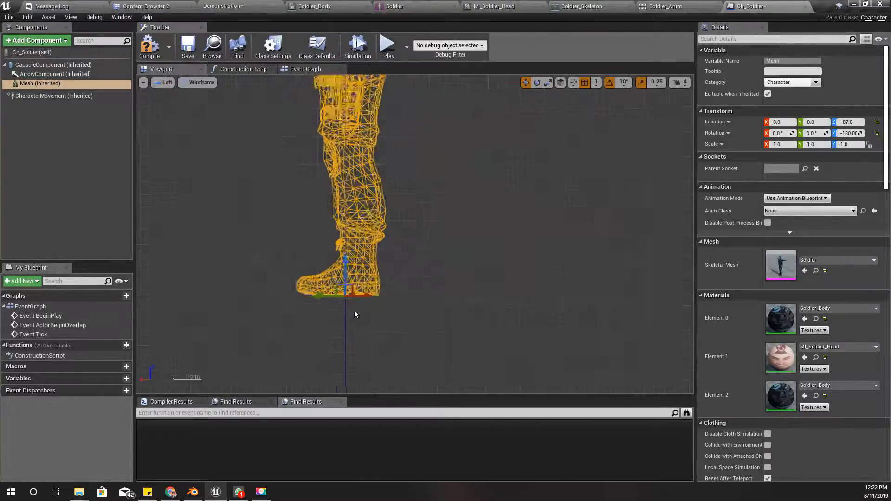
pyautogui.click(146, 45)
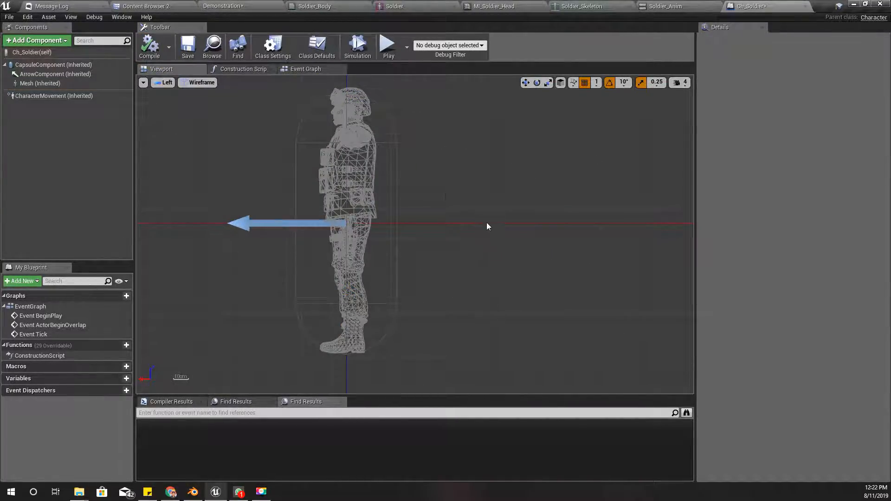
pyautogui.click(170, 83)
pyautogui.click(183, 94)
pyautogui.moveTo(549, 261); pyautogui.dragTo(410, 343, button='right')
pyautogui.press('w')
pyautogui.press('s')
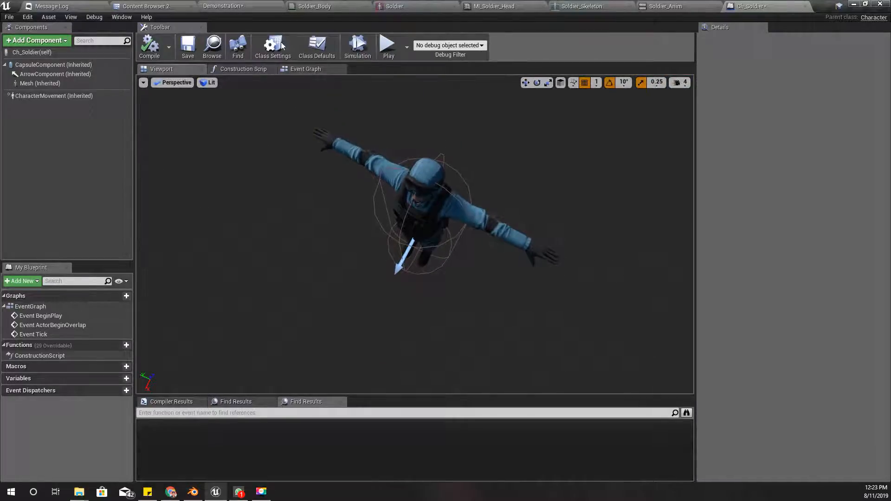
pyautogui.click(177, 85)
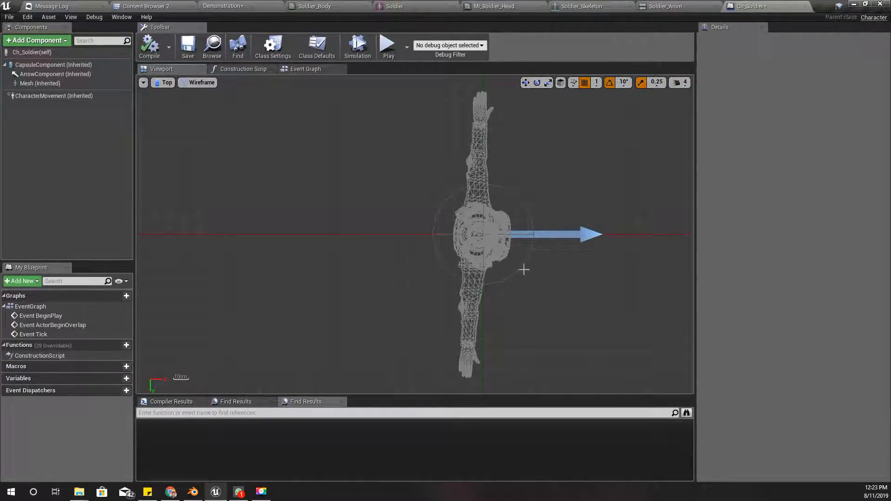
# In the Top view, set the rotation snap size to 5° and rotate the mesh to a Z rotation of -135°.
pyautogui.scroll(-3, 513, 272)
pyautogui.click(482, 236)
pyautogui.moveTo(430, 246); pyautogui.dragTo(325, 219, button='right')
pyautogui.press('e')
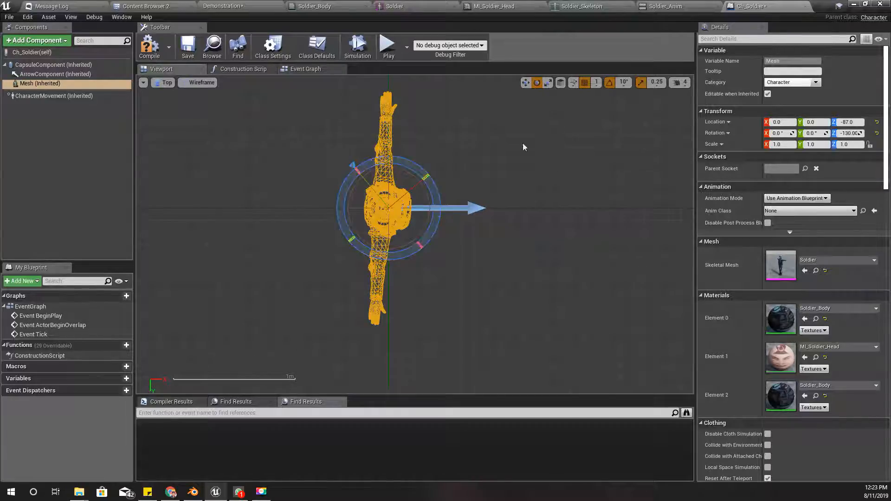
pyautogui.click(623, 84)
pyautogui.click(630, 102)
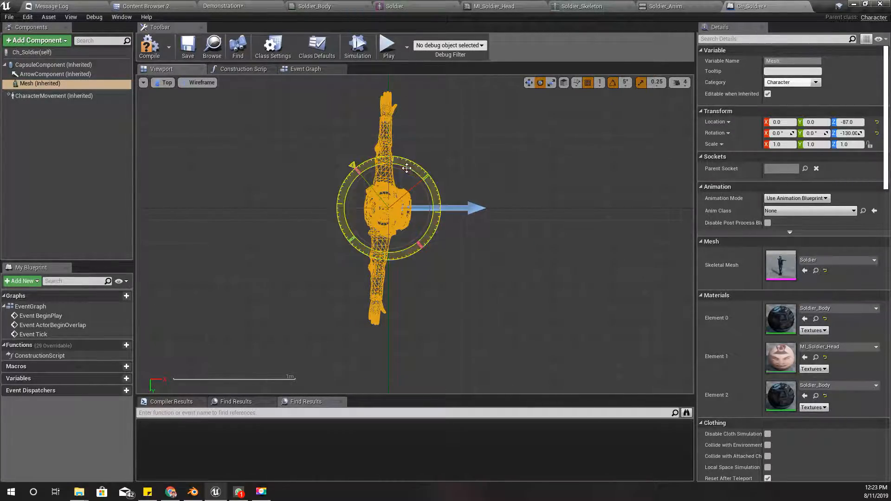
pyautogui.moveTo(351, 166); pyautogui.dragTo(485, 156)
# Turn off rotation snapping, rotate the mesh freely to a Z rotation of about -132.91°, and compile the blueprint.
pyautogui.click(625, 82)
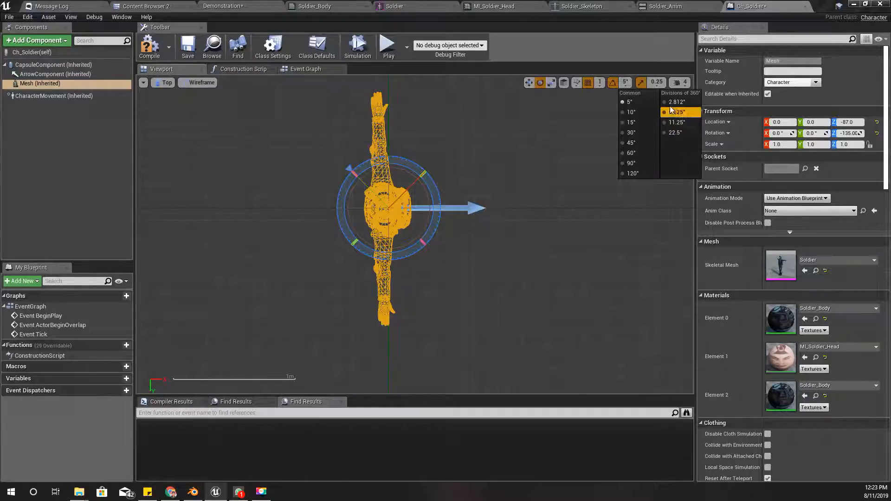
pyautogui.click(612, 83)
pyautogui.moveTo(417, 191); pyautogui.dragTo(418, 175)
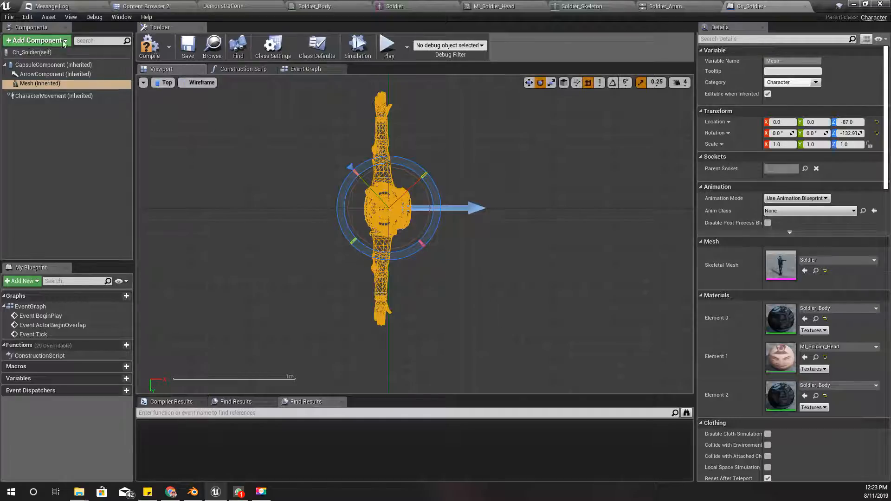
pyautogui.click(147, 47)
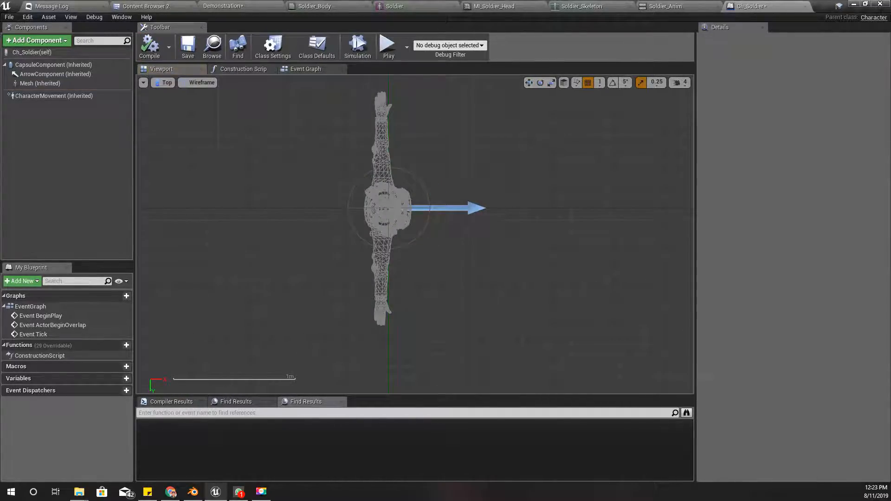
# Examine the soldier's alignment in the Perspective view from the side and from above, and locate the Ch_Soldier asset in the Content Browser.
pyautogui.click(161, 83)
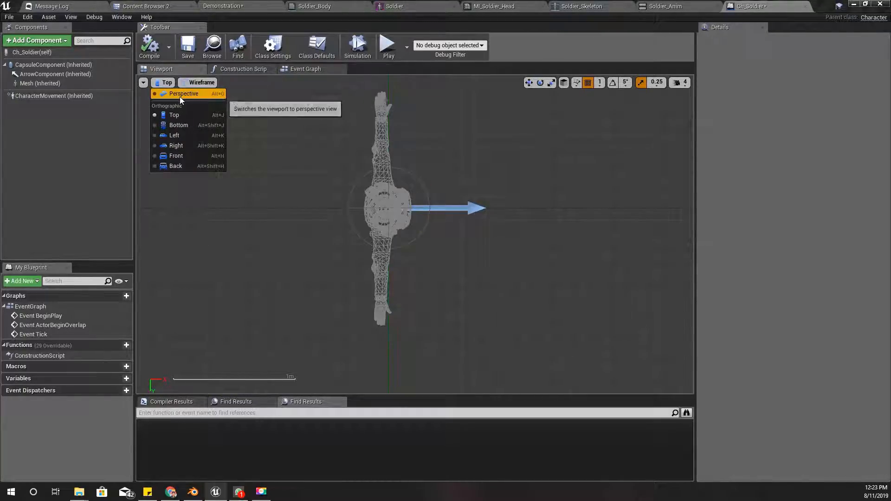
pyautogui.click(180, 95)
pyautogui.moveTo(330, 277); pyautogui.dragTo(330, 250)
pyautogui.moveTo(330, 250); pyautogui.dragTo(357, 246, button='right')
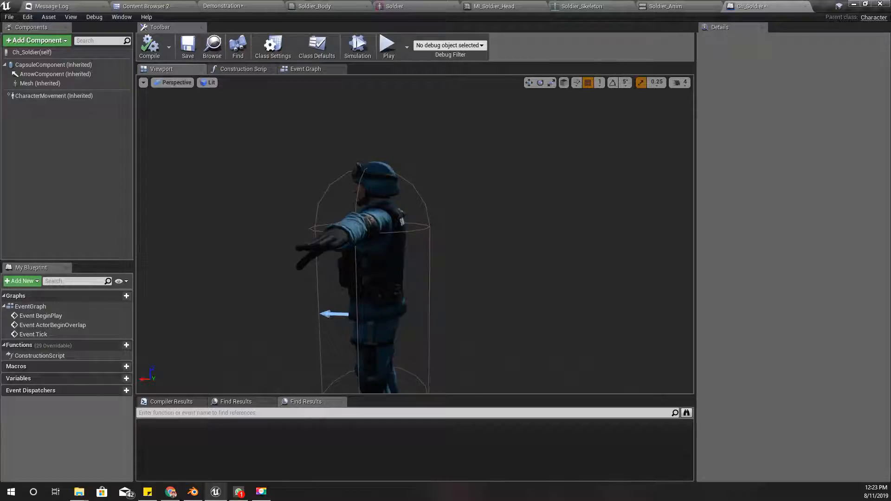
pyautogui.hotkey('ctrl', 'b')
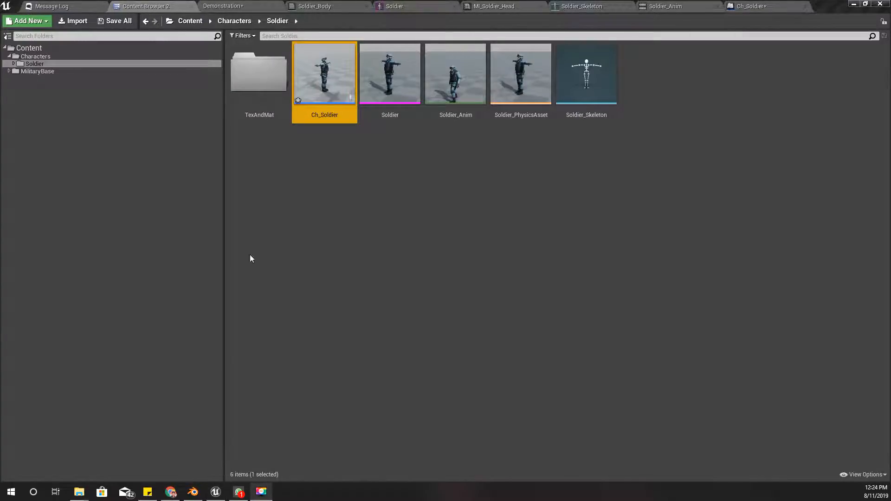
pyautogui.click(299, 255)
pyautogui.click(742, 4)
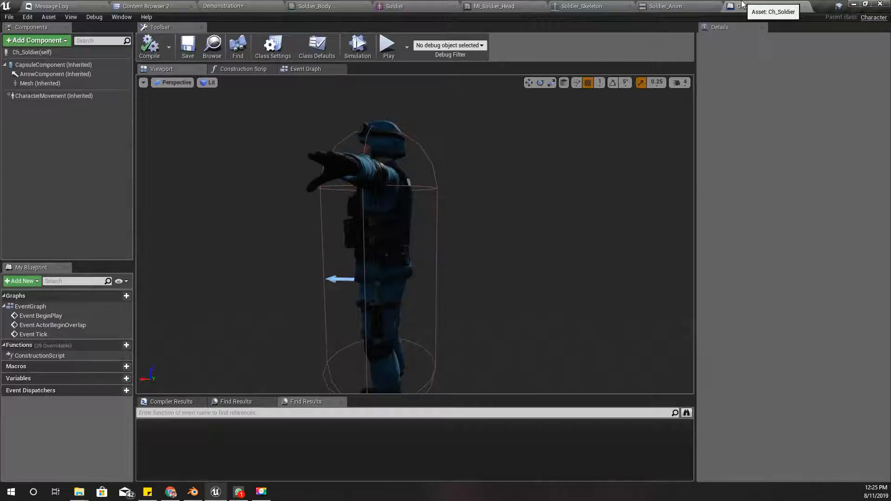
pyautogui.moveTo(483, 165); pyautogui.dragTo(460, 174, button='right')
pyautogui.scroll(5, 459, 160)
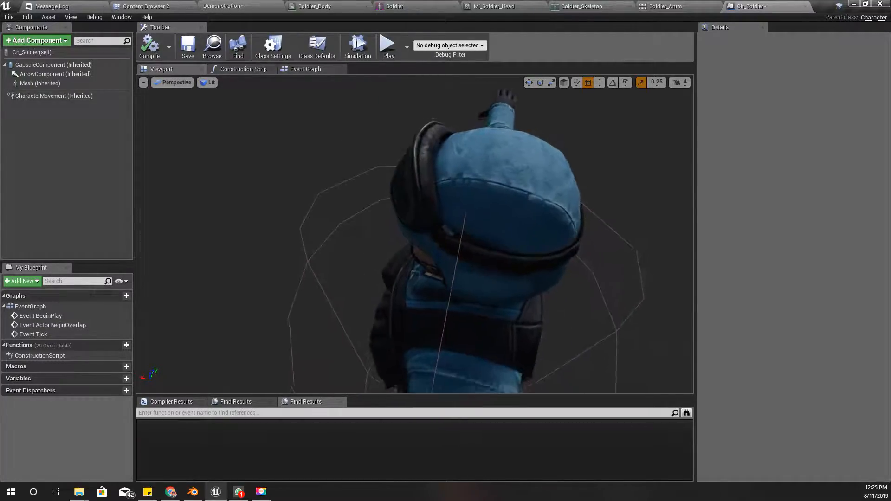
pyautogui.scroll(-5, 459, 160)
# Select the soldier mesh and set its Z rotation to -90°, viewing it from above against the forward arrow.
pyautogui.click(426, 229)
pyautogui.press('e')
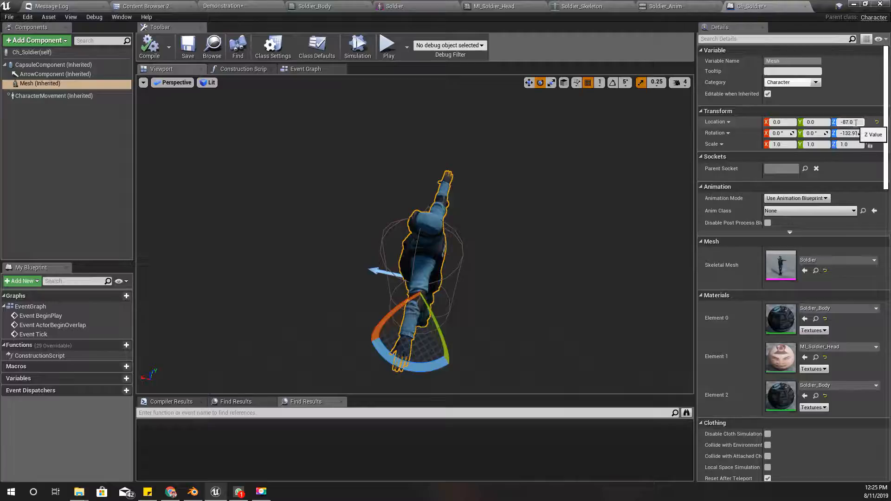
pyautogui.moveTo(417, 241); pyautogui.dragTo(297, 232, button='right')
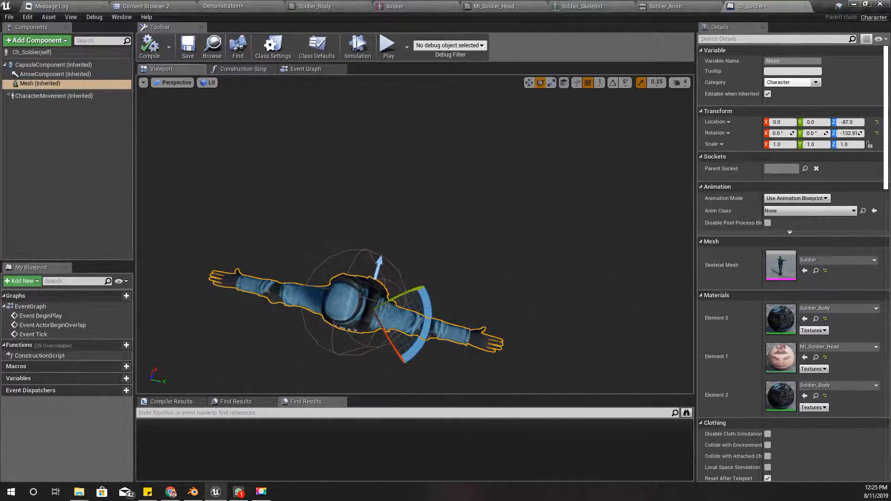
pyautogui.moveTo(853, 133); pyautogui.dragTo(837, 134)
pyautogui.scroll(4, 426, 253)
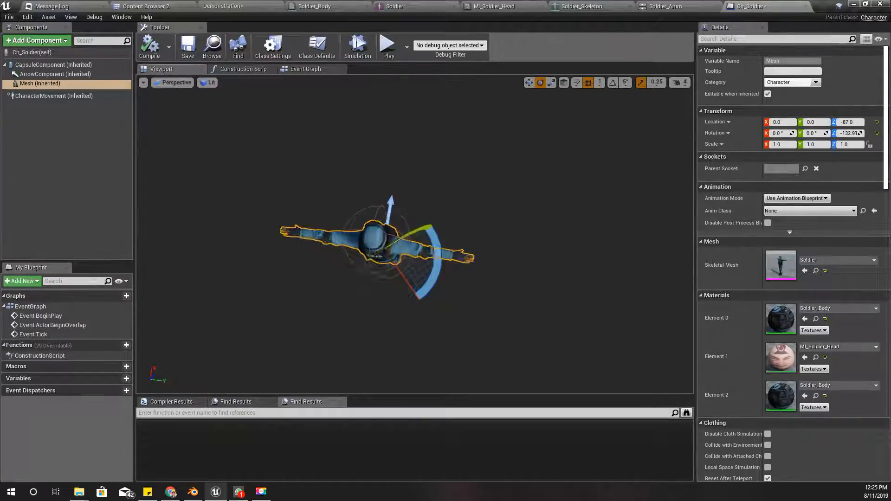
pyautogui.moveTo(426, 254); pyautogui.dragTo(433, 252)
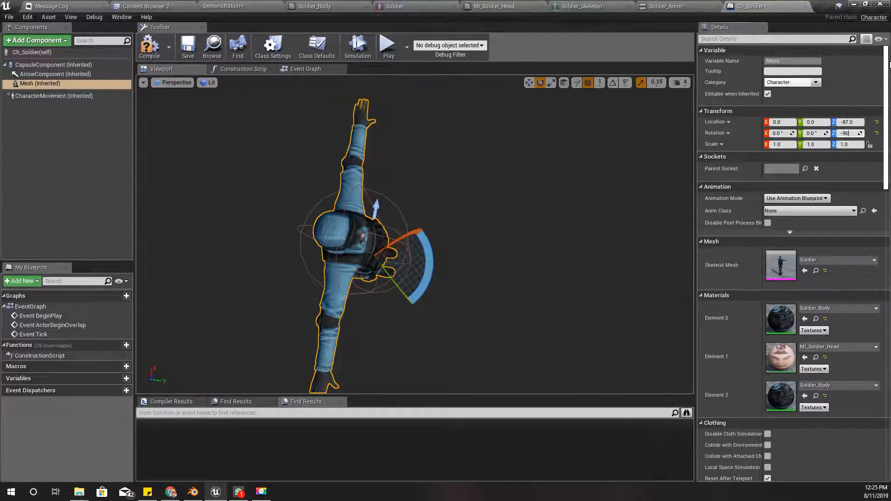
pyautogui.press('Return')
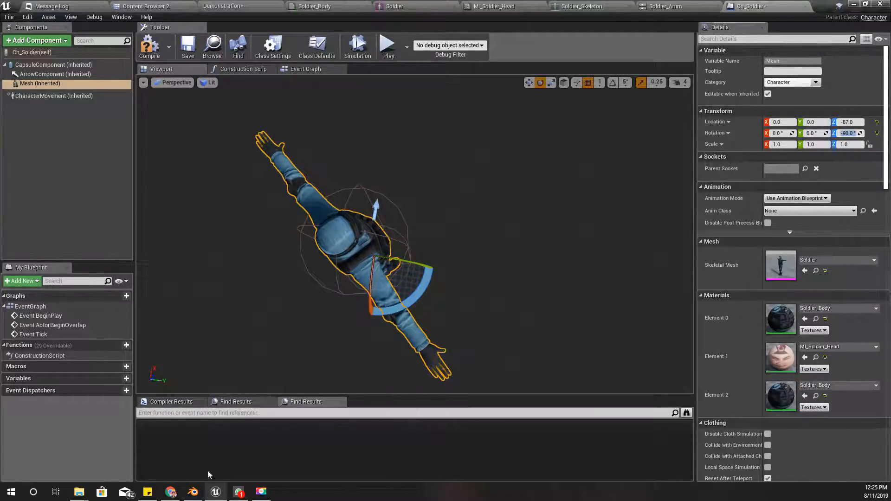
# Switch to Mixamo in Chrome, remove the Idle animation from the Swat character, and download it as FBX in T-pose.
pyautogui.click(167, 498)
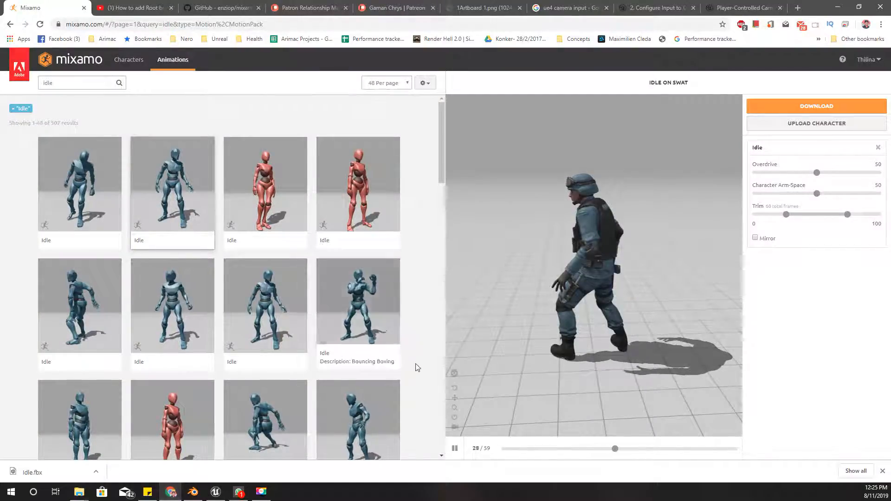
pyautogui.moveTo(522, 297); pyautogui.dragTo(577, 339)
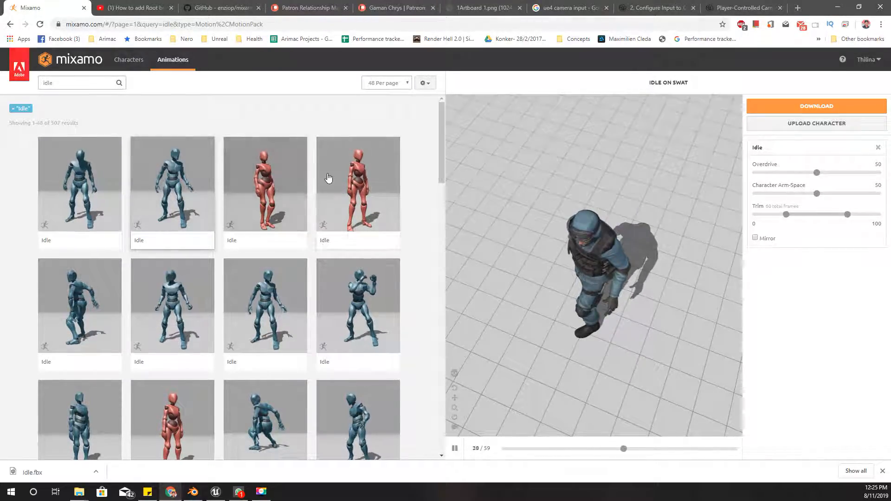
pyautogui.click(128, 62)
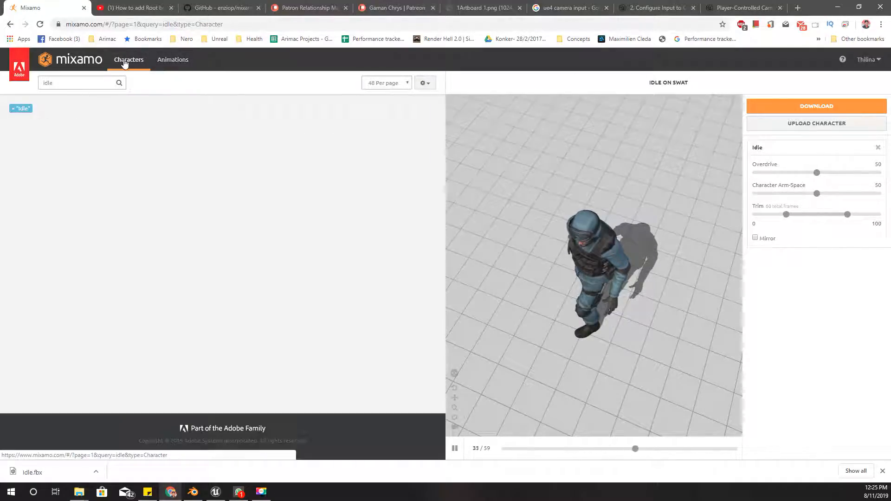
pyautogui.click(877, 148)
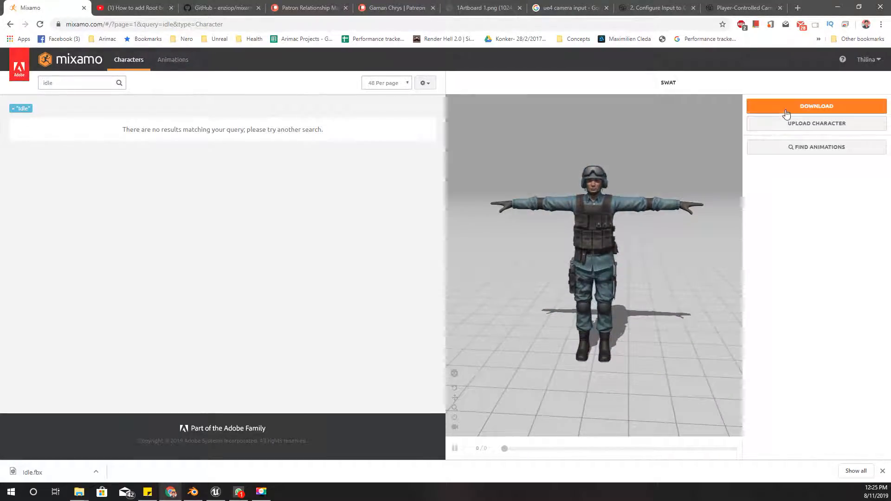
pyautogui.click(785, 112)
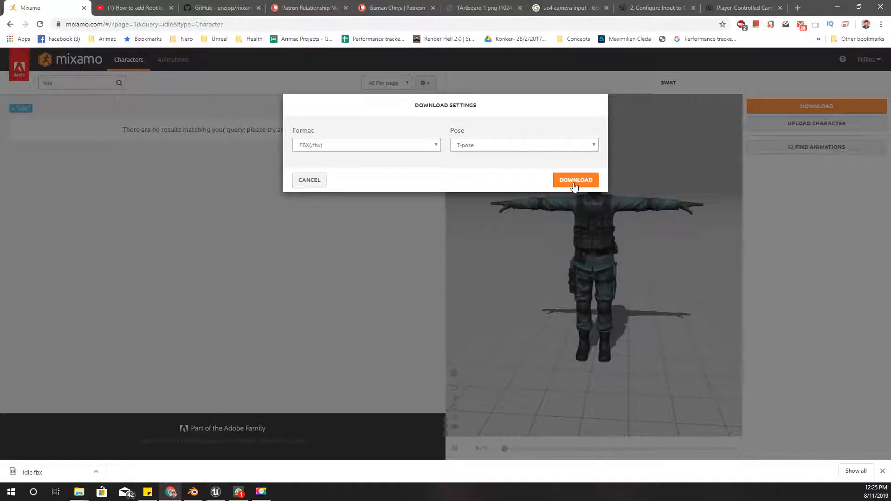
pyautogui.click(574, 185)
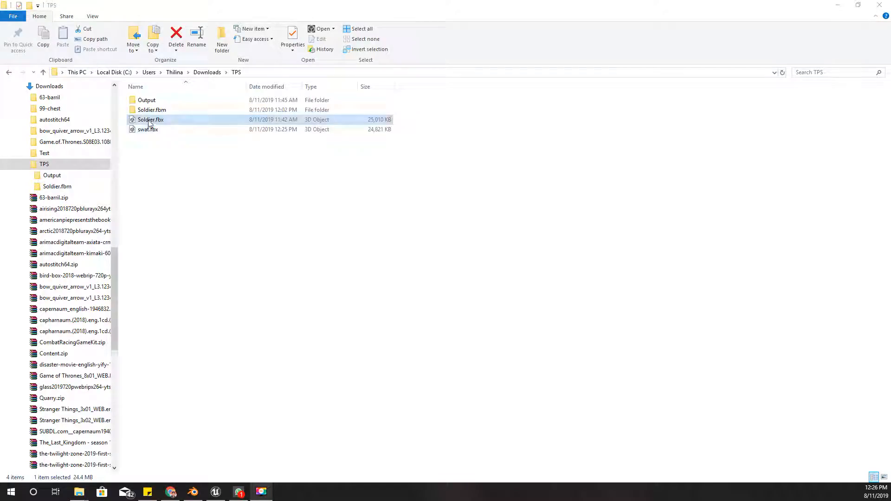
# In the TPS folder, delete the old Soldier.fbx and the copy in Output, and rename swat.fbx to Soldier.fbx.
pyautogui.click(153, 130)
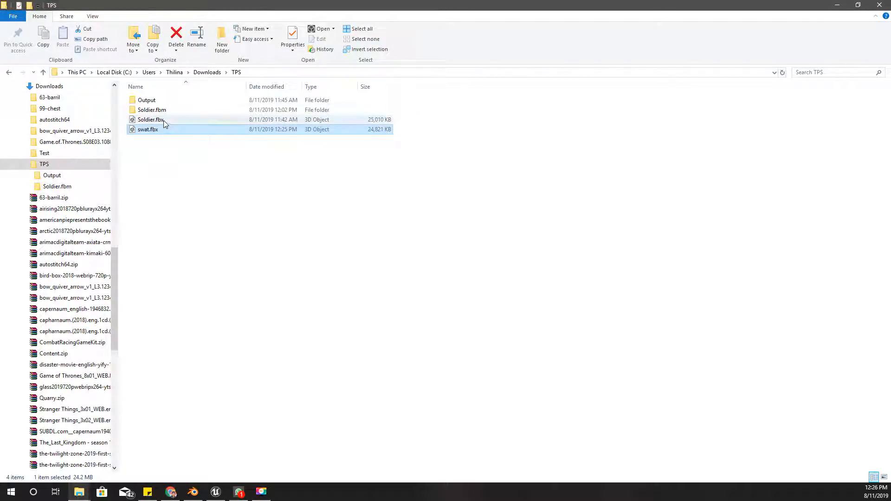
pyautogui.click(156, 121)
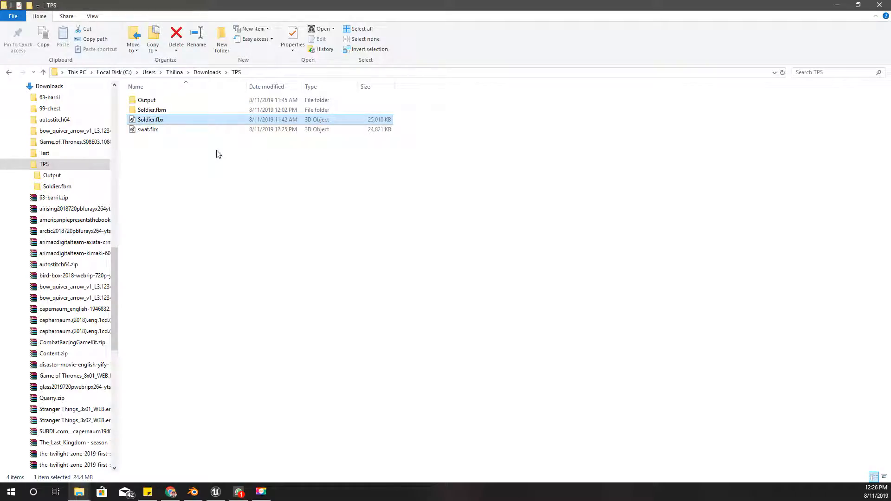
pyautogui.press('Up')
pyautogui.press('Up')
pyautogui.press('Return')
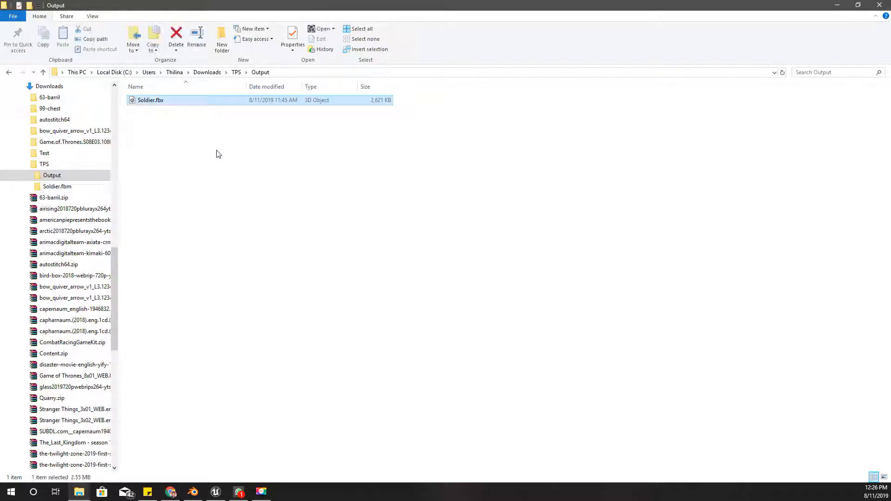
pyautogui.press('Delete')
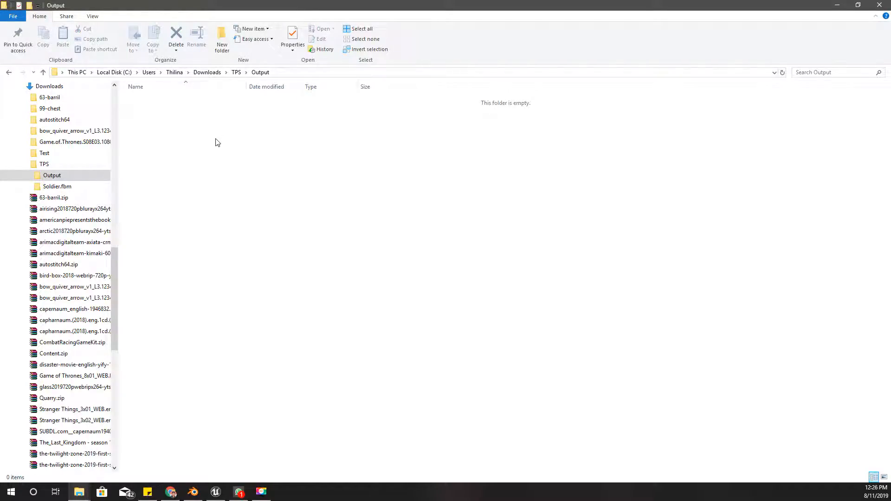
pyautogui.press('BackSpace')
pyautogui.click(148, 121)
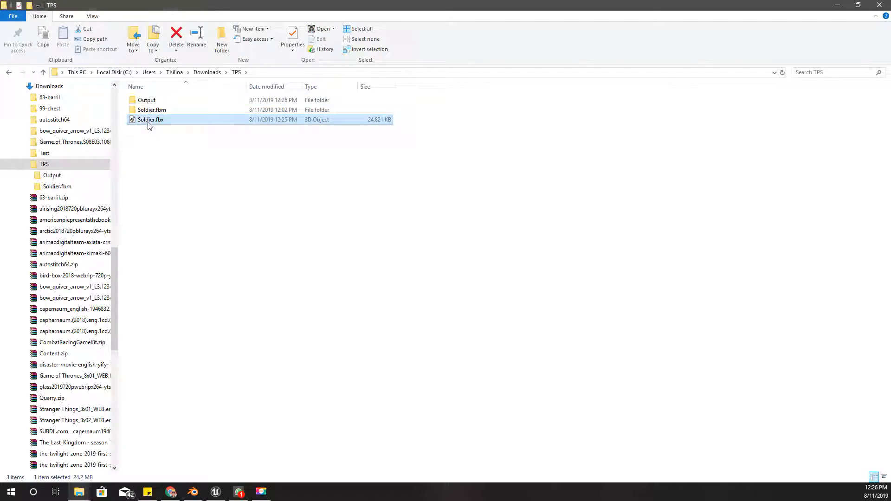
# Switch to Blender, batch convert the new soldier FBX with the Mixamo tools, and open the Output folder in File Explorer.
pyautogui.click(193, 492)
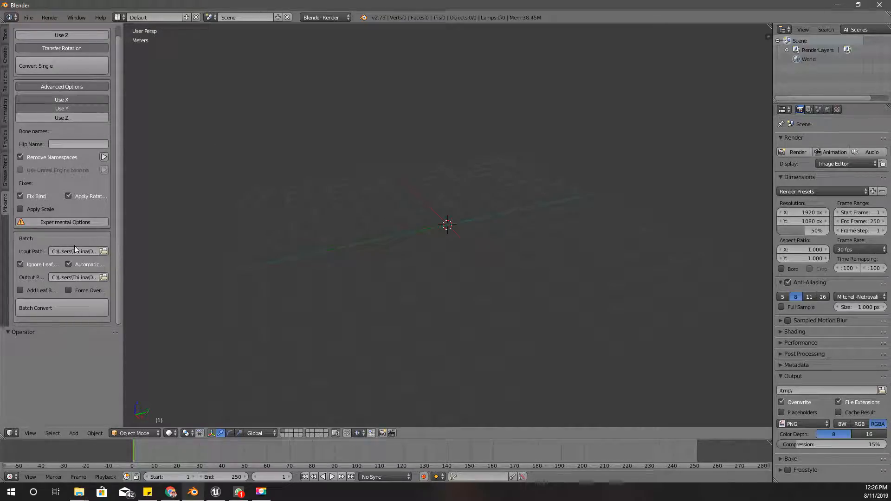
pyautogui.click(49, 310)
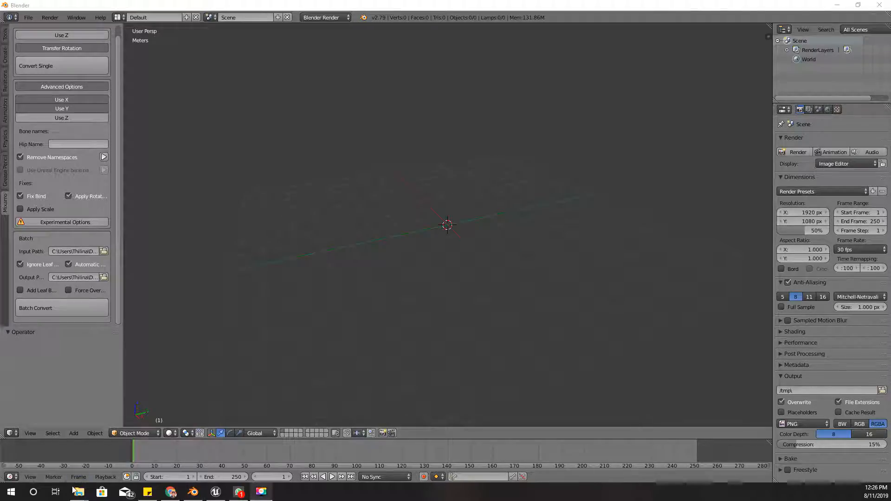
pyautogui.moveTo(79, 492)
pyautogui.click(153, 446)
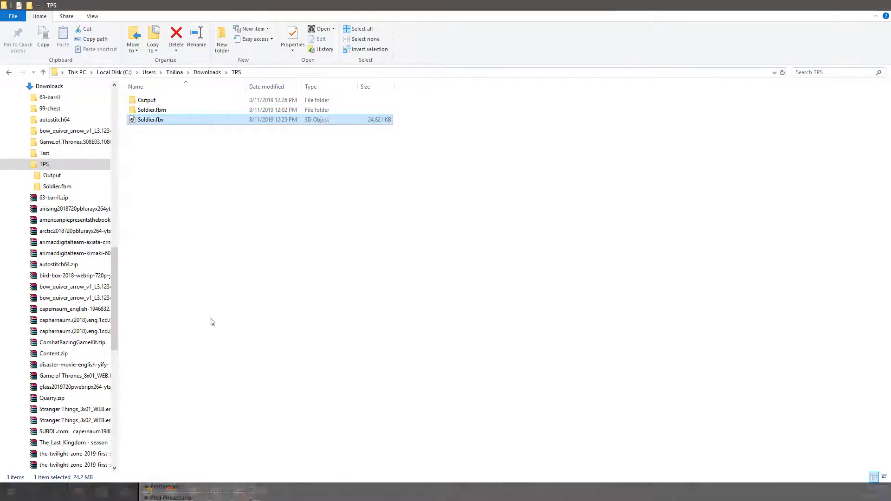
pyautogui.doubleClick(147, 100)
# Switch to Unreal Editor and reimport the Soldier skeletal mesh from the converted Soldier.fbx in the Output folder.
pyautogui.moveTo(142, 103); pyautogui.dragTo(411, 194)
pyautogui.hotkey('alt', 'Tab')
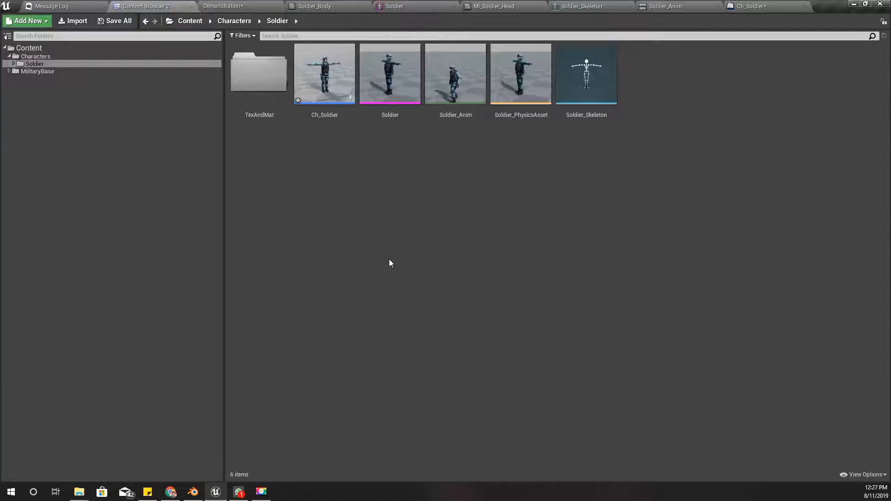
pyautogui.moveTo(392, 77); pyautogui.dragTo(418, 221)
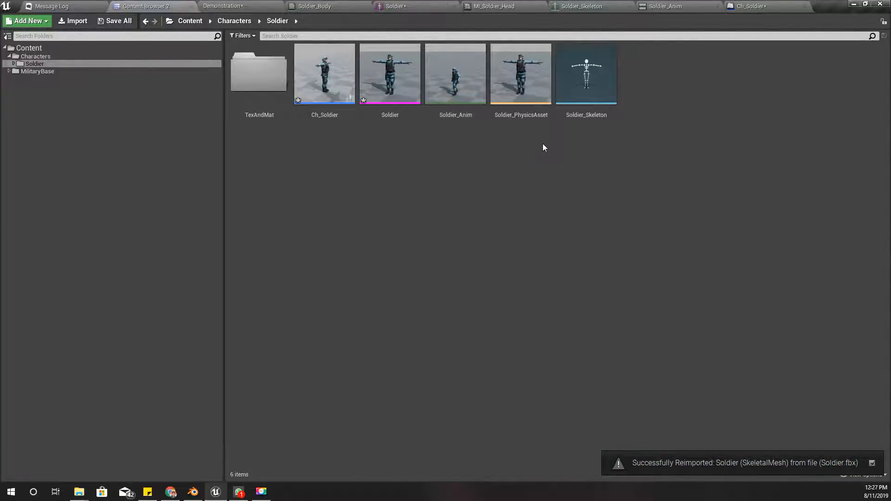
# Return to the Ch_Soldier blueprint and check the reimported mesh's orientation against the forward arrow and its rotation values.
pyautogui.click(751, 6)
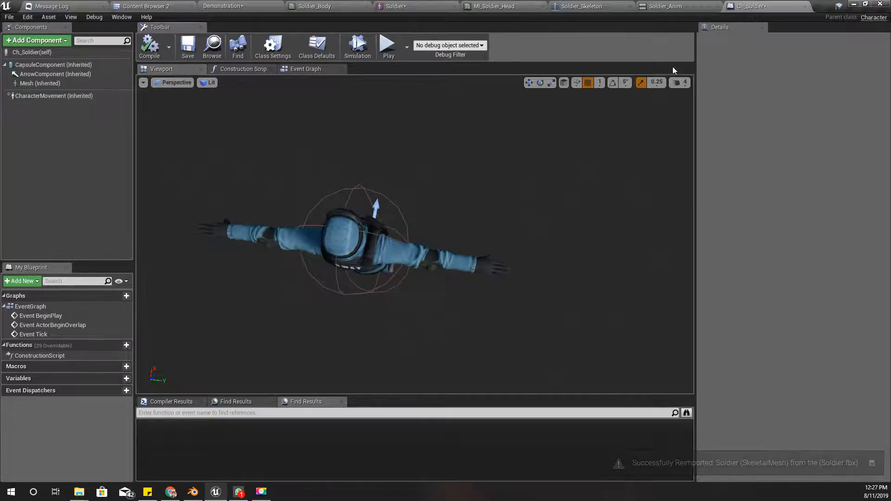
pyautogui.click(382, 249)
pyautogui.moveTo(617, 198); pyautogui.dragTo(371, 198, button='right')
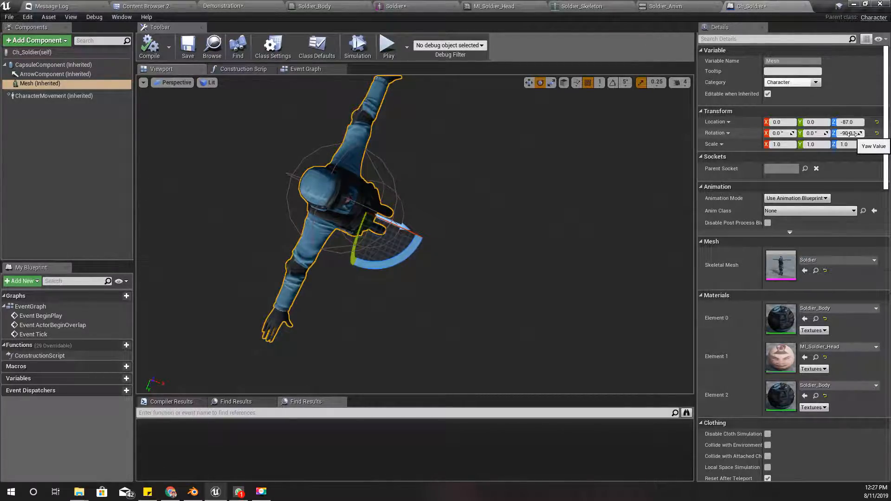
pyautogui.moveTo(505, 227); pyautogui.dragTo(464, 225, button='right')
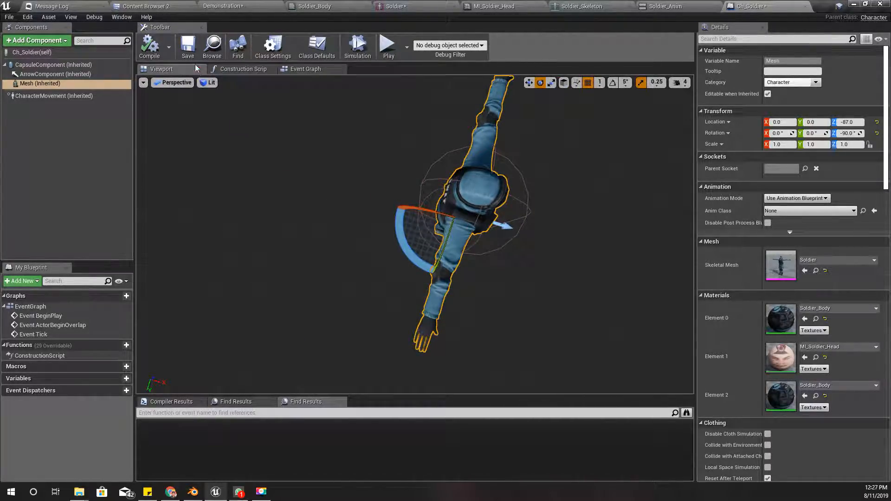
# Open the Soldier_Anim asset from the Soldier folder and preview its animation.
pyautogui.click(324, 6)
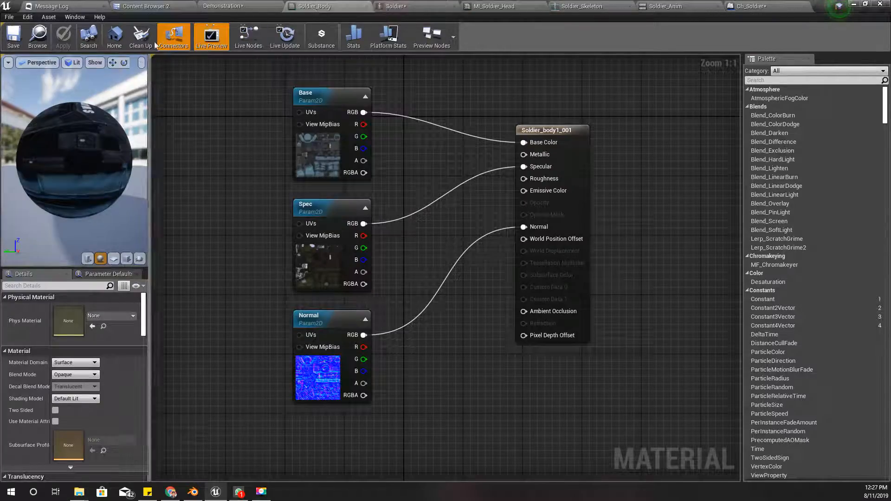
pyautogui.click(157, 5)
pyautogui.doubleClick(436, 79)
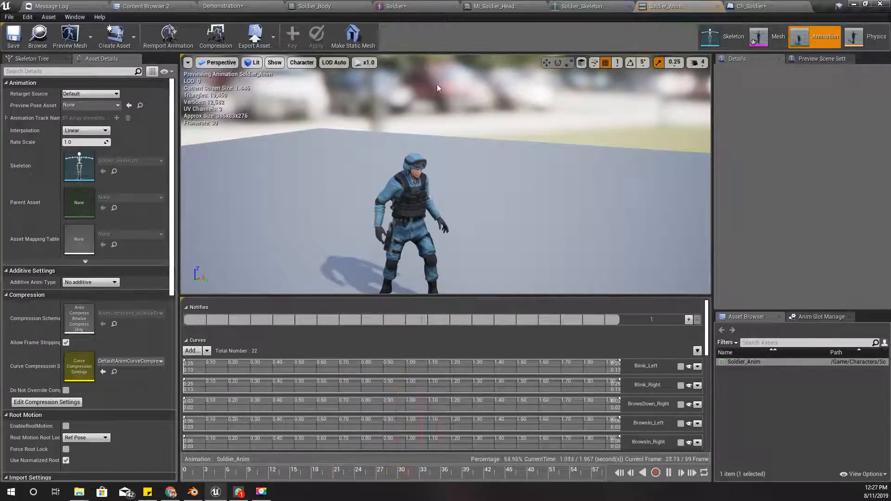
pyautogui.moveTo(443, 165)
pyautogui.mouseDown(button='right')
pyautogui.moveTo(432, 165)
pyautogui.moveTo(443, 165)
pyautogui.moveTo(436, 175)
pyautogui.moveTo(436, 166)
pyautogui.mouseUp(button='right')
pyautogui.scroll(-3, 436, 180)
# Return to the Ch_Soldier blueprint, view the aligned mesh from the side, and save the blueprint and the Demonstration map.
pyautogui.click(141, 6)
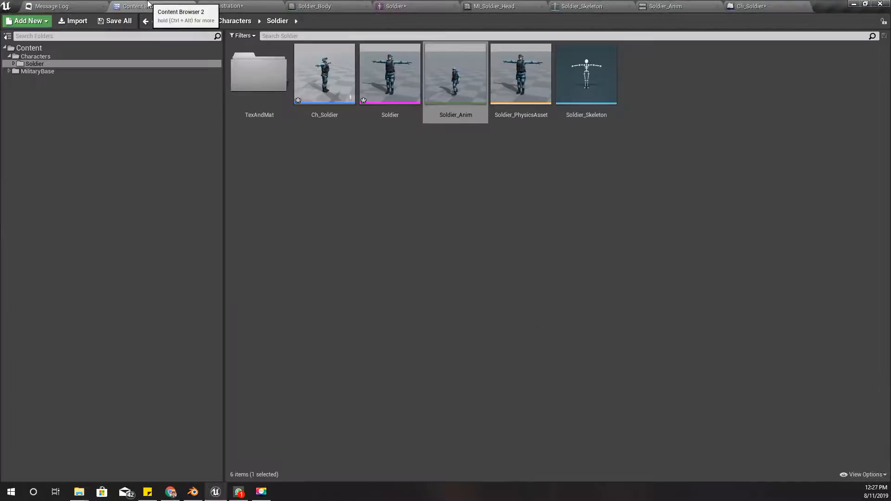
pyautogui.doubleClick(325, 72)
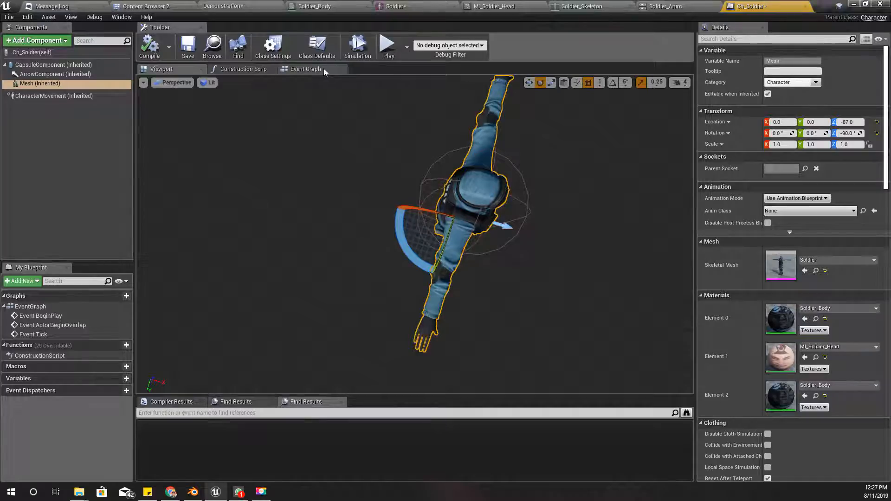
pyautogui.moveTo(356, 190); pyautogui.dragTo(377, 249, button='right')
pyautogui.press('s')
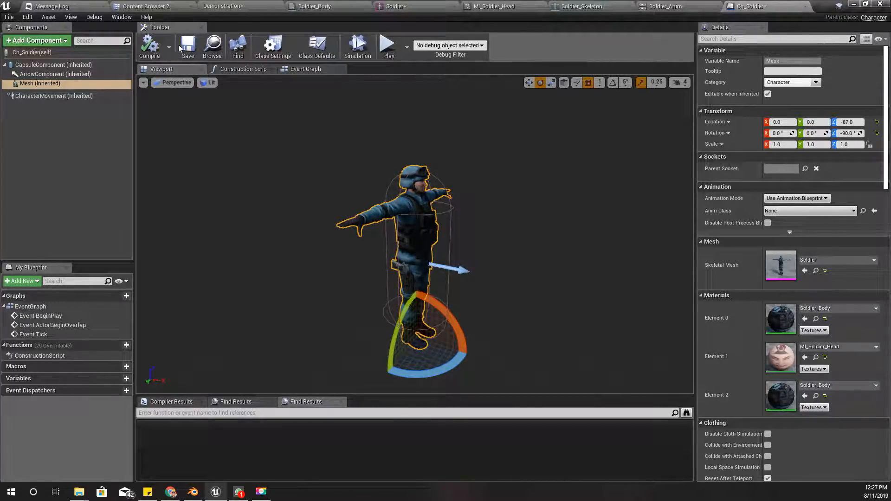
pyautogui.click(195, 47)
pyautogui.click(195, 47)
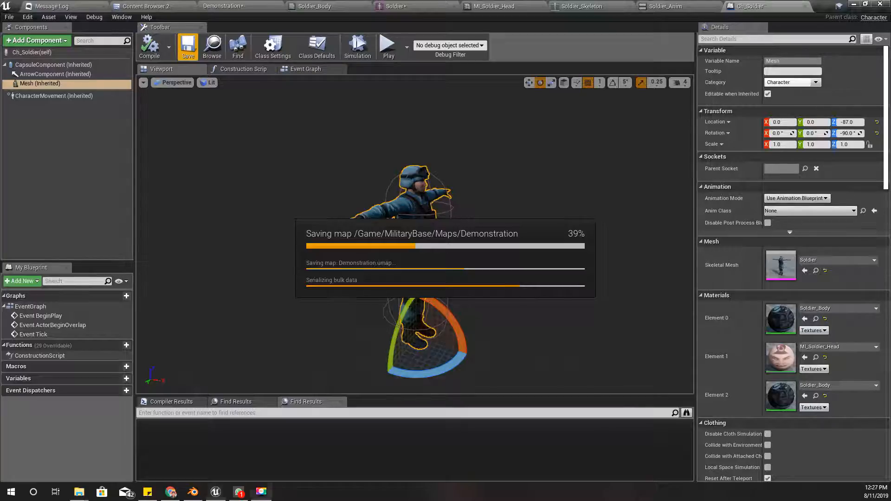
# Place Ch_Soldier on the road beside the sand mound in the Demonstration level, rotate it in place, and test-play the level.
pyautogui.click(212, 47)
pyautogui.moveTo(325, 75); pyautogui.dragTo(478, 277)
pyautogui.moveTo(478, 277)
pyautogui.mouseDown(button='right')
pyautogui.moveTo(528, 279)
pyautogui.moveTo(371, 288)
pyautogui.moveTo(468, 283)
pyautogui.mouseUp(button='right')
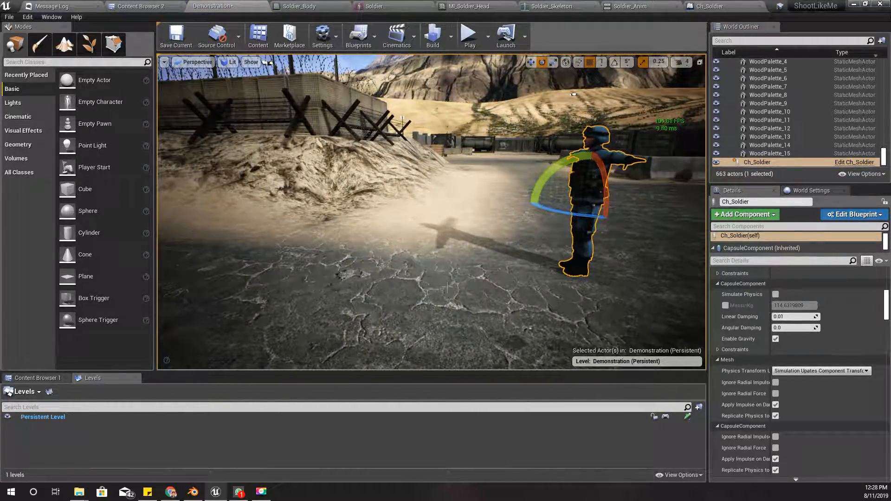
pyautogui.moveTo(541, 213); pyautogui.dragTo(566, 218)
pyautogui.press('w')
pyautogui.moveTo(566, 218); pyautogui.dragTo(640, 246, button='right')
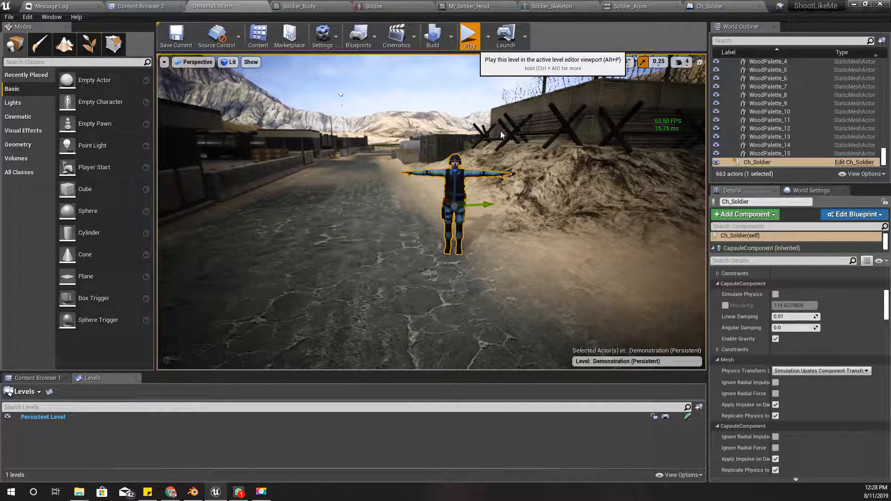
pyautogui.click(469, 38)
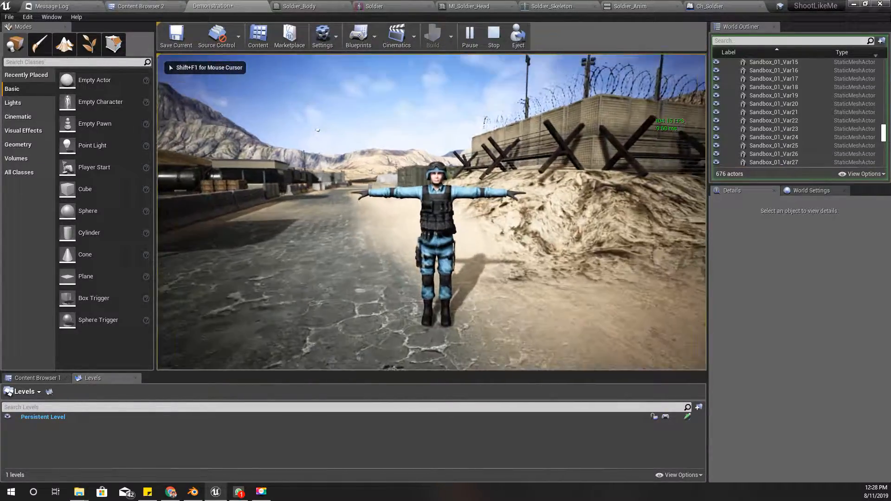
pyautogui.press('Escape')
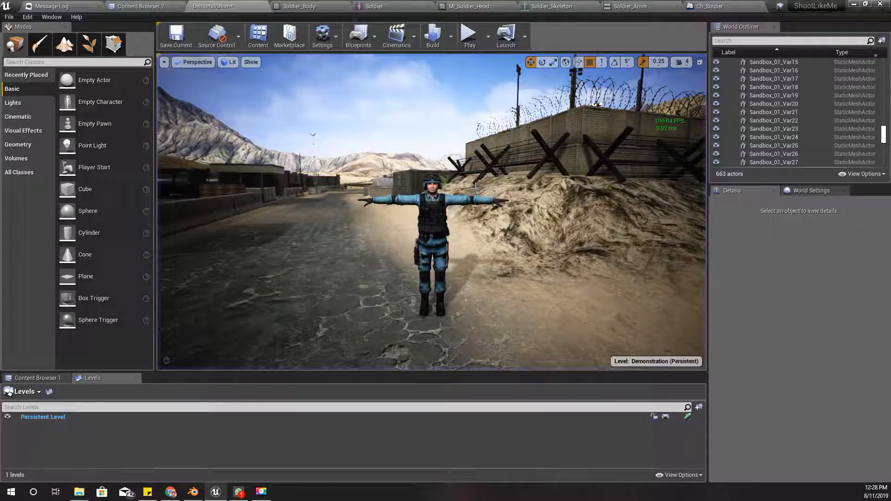
# Create an Animation Blueprint named BPA_Soldier from the Soldier skeletal mesh and open it.
pyautogui.click(141, 5)
pyautogui.rightClick(326, 74)
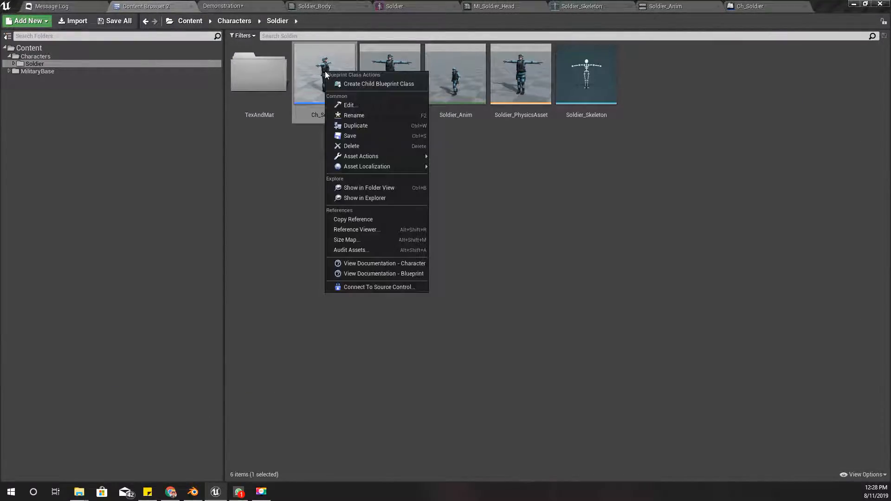
pyautogui.click(285, 246)
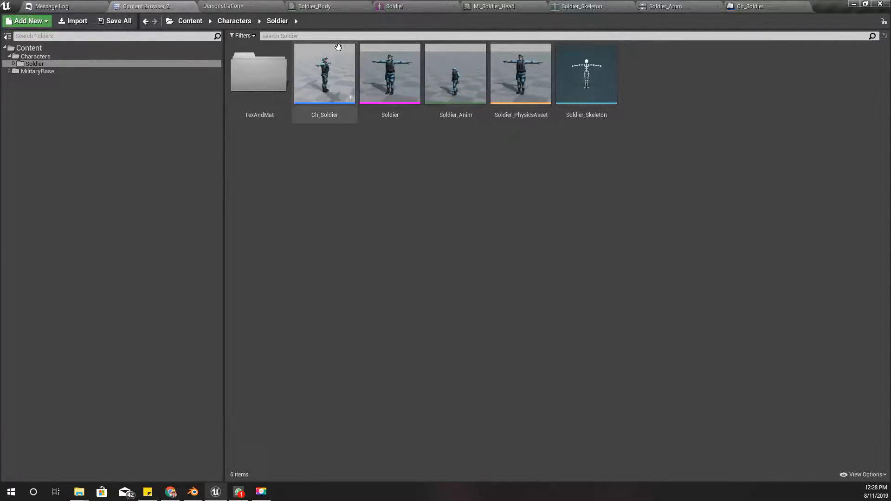
pyautogui.rightClick(386, 68)
pyautogui.moveTo(438, 81)
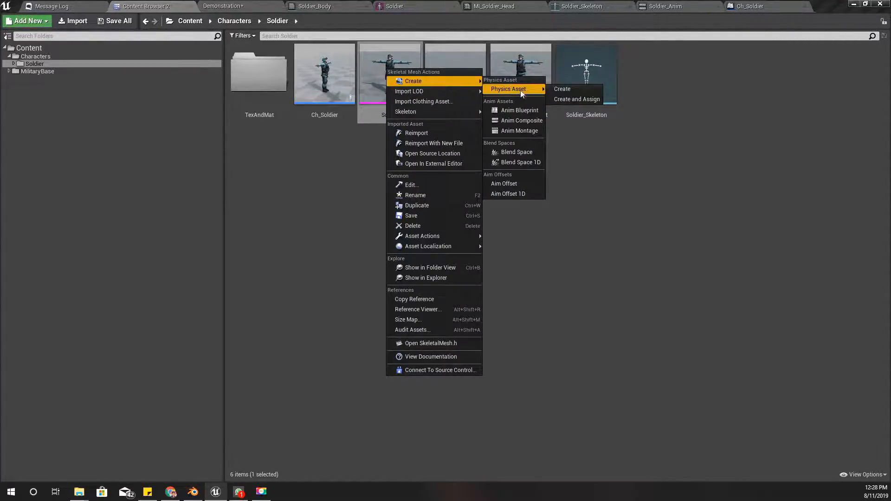
pyautogui.click(530, 112)
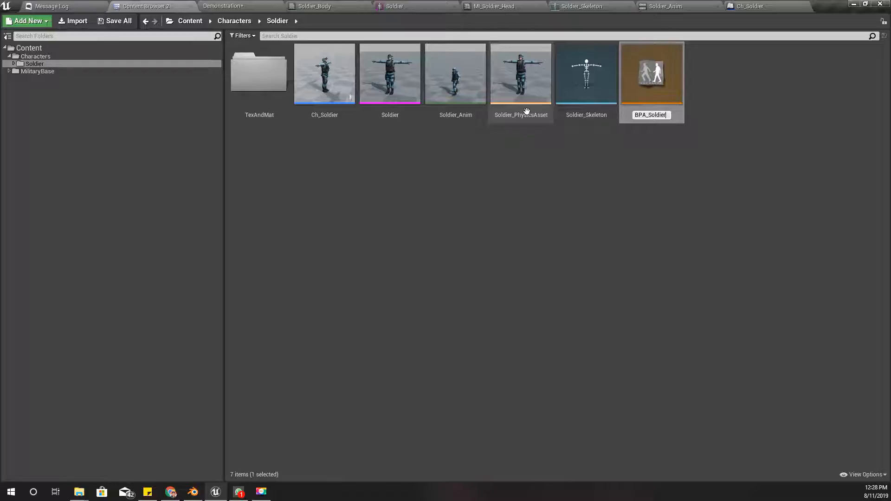
pyautogui.press('Return')
pyautogui.press('Return')
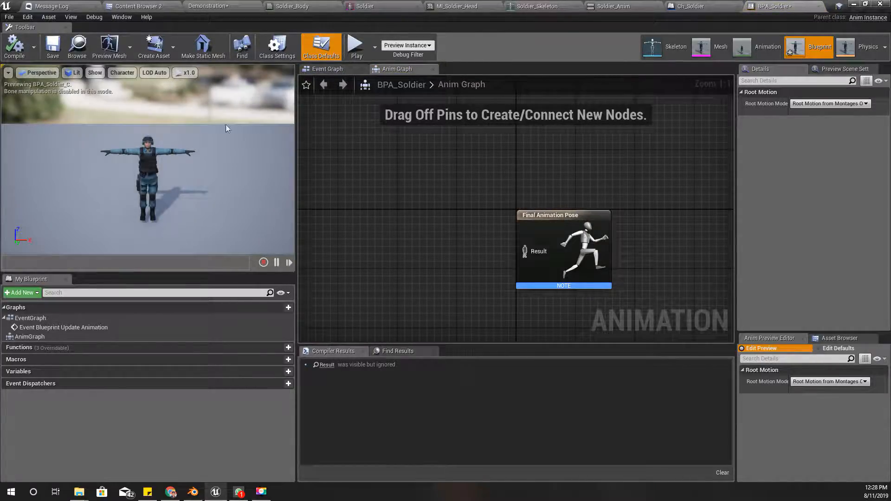
# Add a Play Soldier_Anim node to the Anim Graph, connect it to the Final Animation Pose result, and compile BPA_Soldier.
pyautogui.moveTo(405, 171); pyautogui.dragTo(463, 164, button='right')
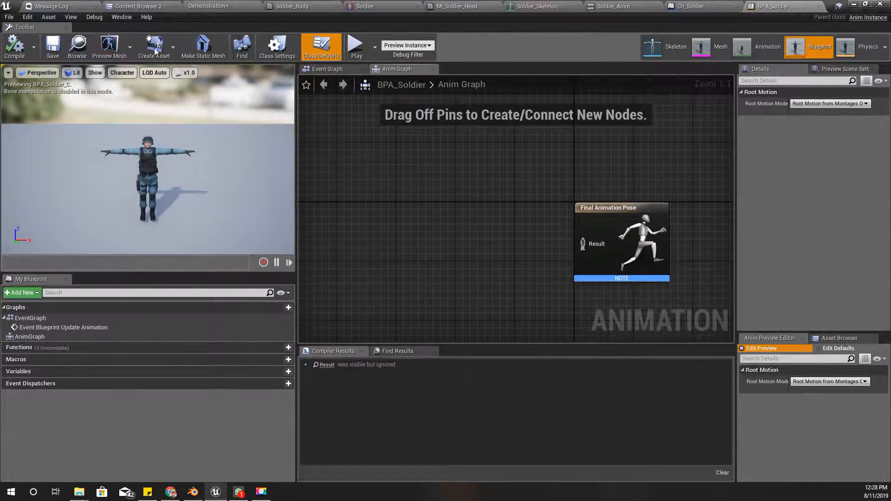
pyautogui.hotkey('ctrl', 'b')
pyautogui.moveTo(542, 107); pyautogui.dragTo(406, 228)
pyautogui.moveTo(462, 253); pyautogui.dragTo(586, 243)
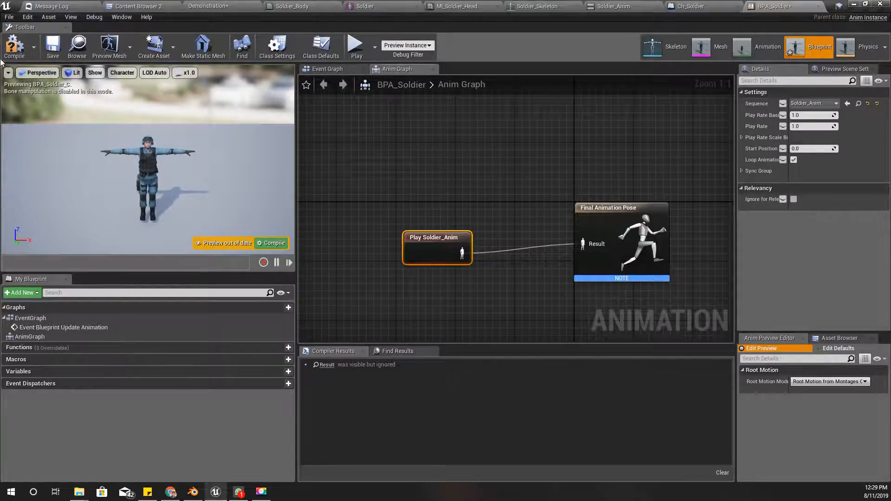
pyautogui.click(14, 46)
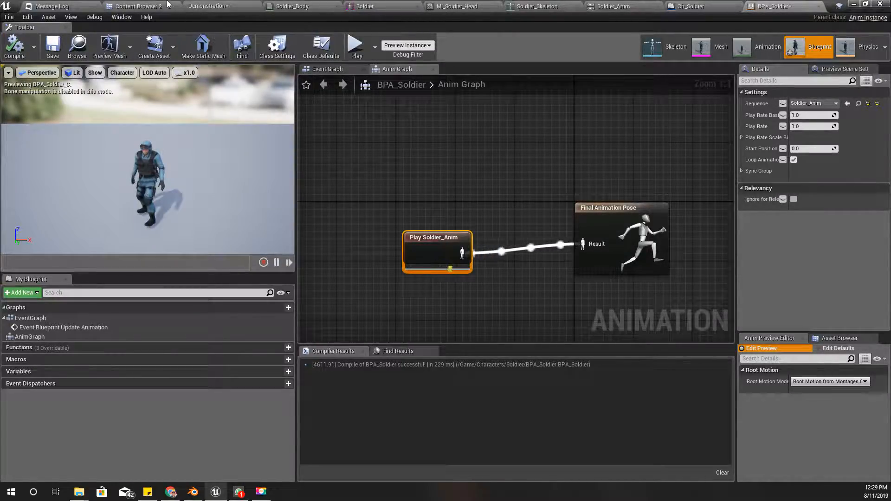
# Test-play the Demonstration level in a full-screen viewport to check the soldier's pose.
pyautogui.click(233, 4)
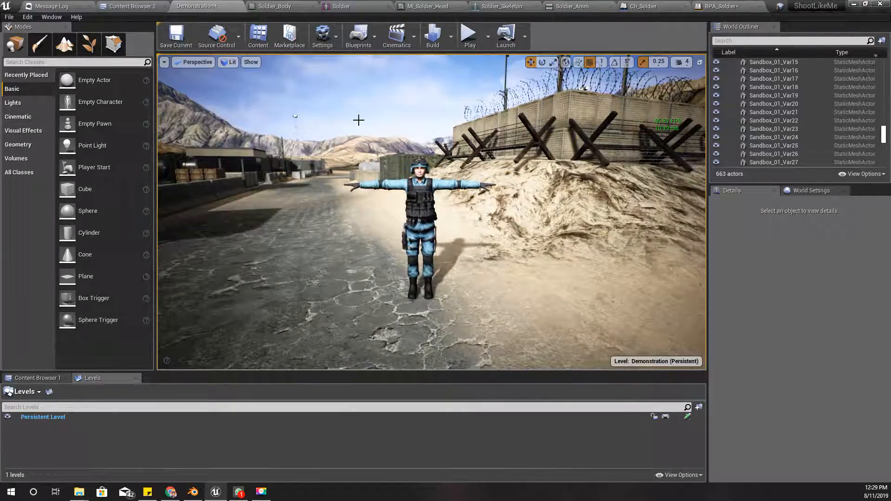
pyautogui.press('F11')
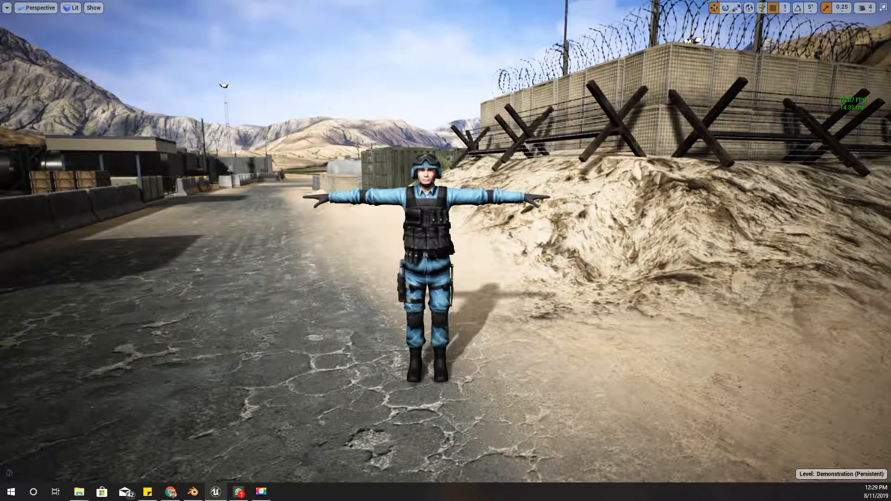
pyautogui.hotkey('alt', 'p')
pyautogui.press('Escape')
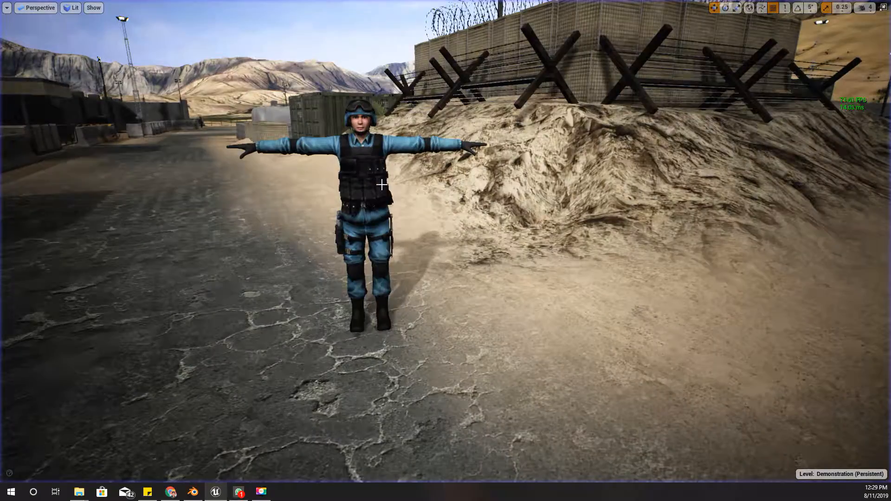
pyautogui.press('F11')
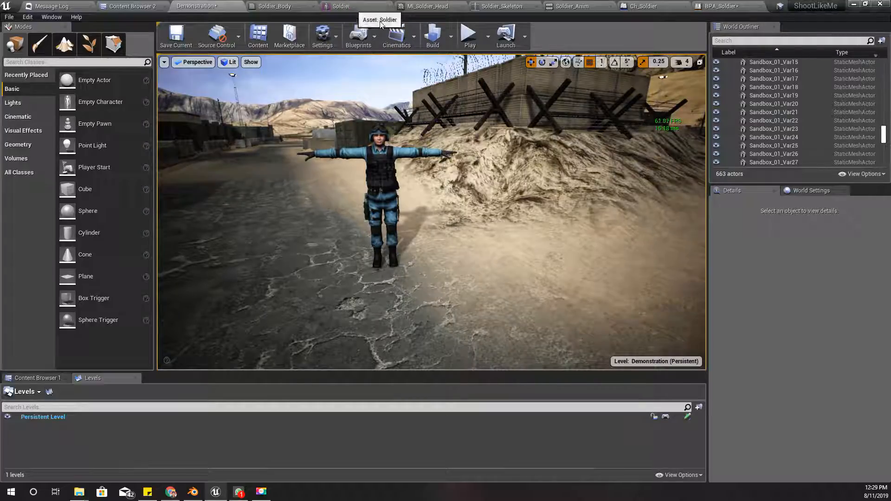
# In the Ch_Soldier blueprint, set the Mesh component's Anim Class to BPA_Soldier and compile.
pyautogui.click(663, 6)
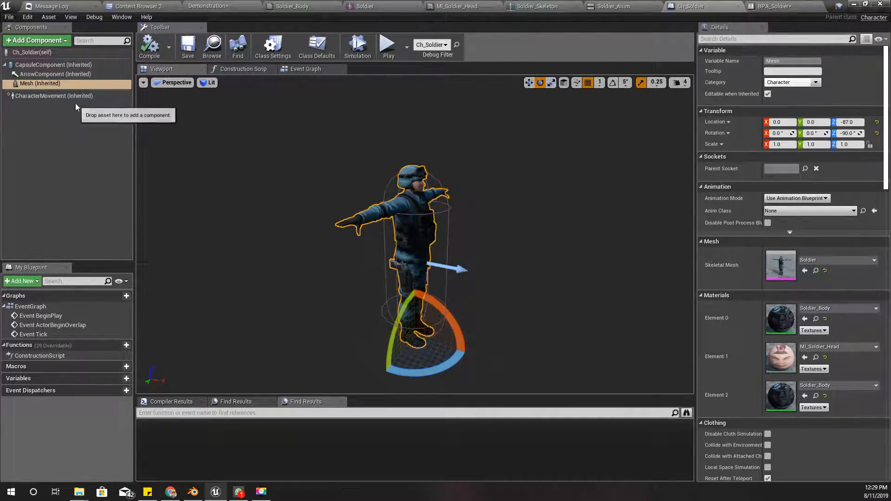
pyautogui.click(792, 200)
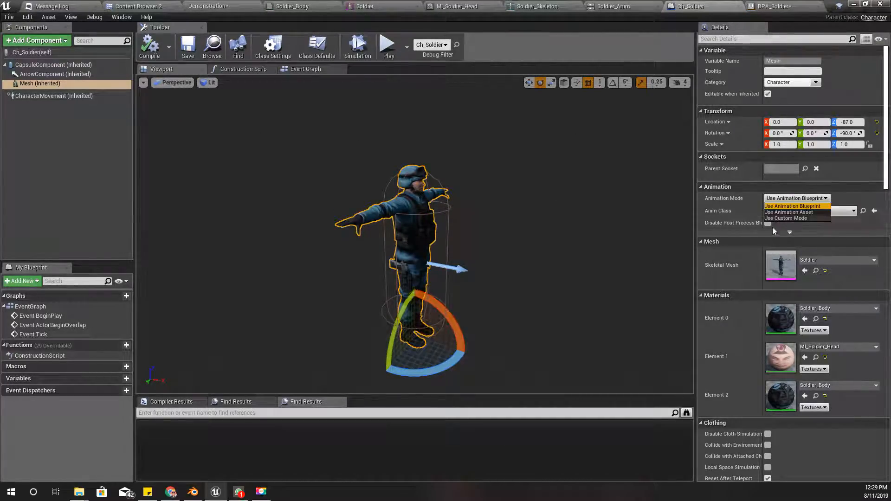
pyautogui.click(856, 193)
pyautogui.click(50, 76)
pyautogui.click(35, 85)
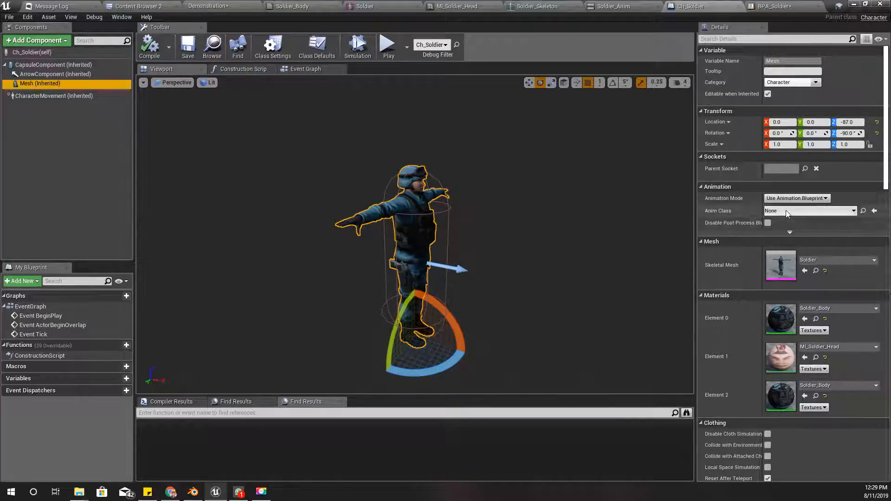
pyautogui.click(792, 211)
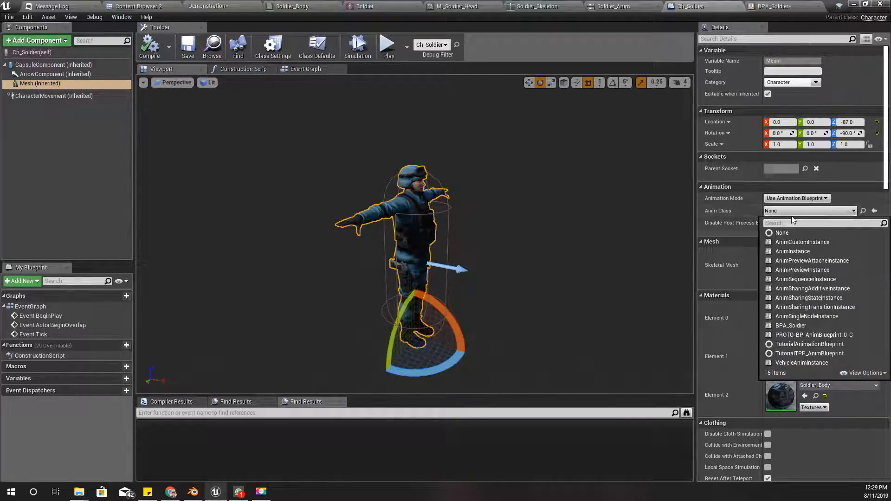
pyautogui.click(797, 326)
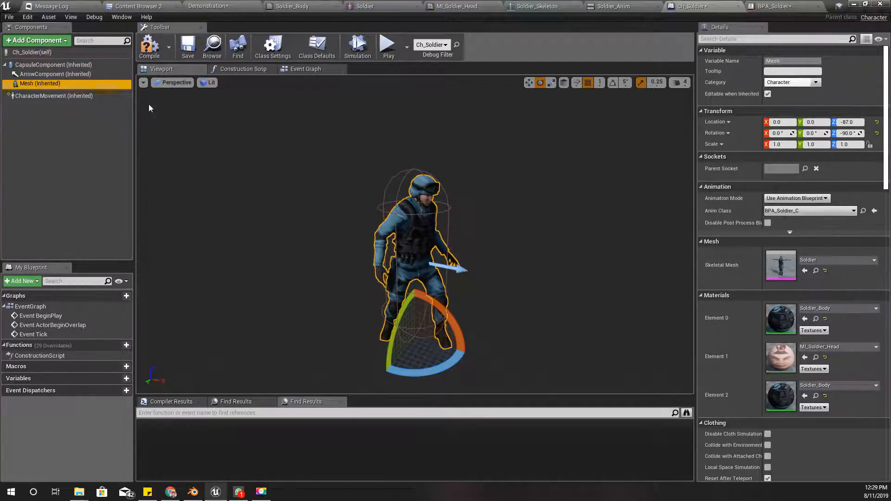
pyautogui.click(150, 47)
# Test-play the Demonstration level and examine the animated soldier from several angles and distances.
pyautogui.click(233, 8)
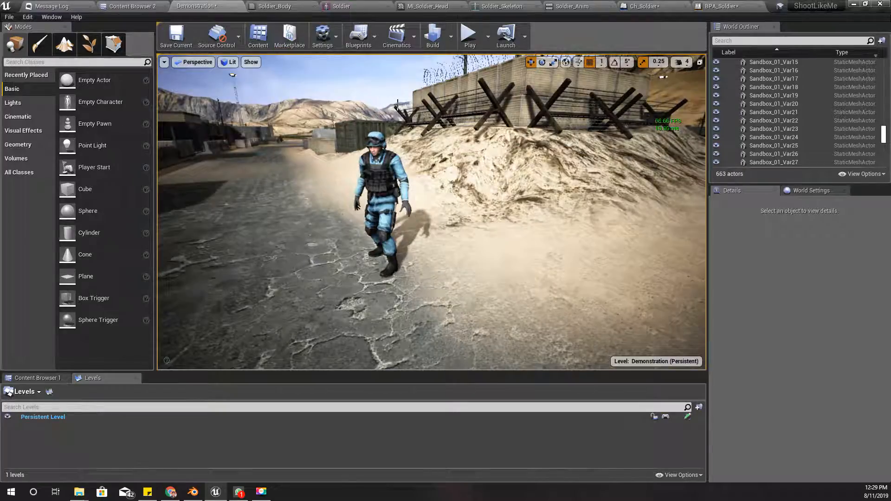
pyautogui.click(463, 157)
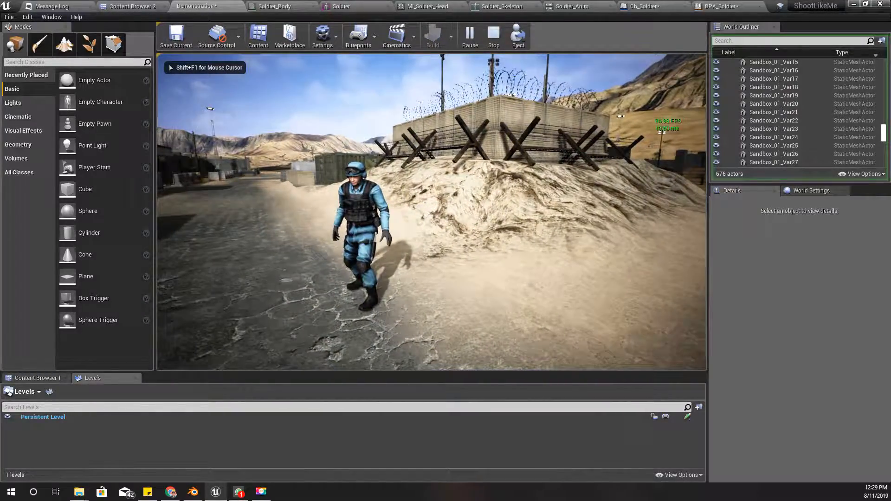
pyautogui.press('a')
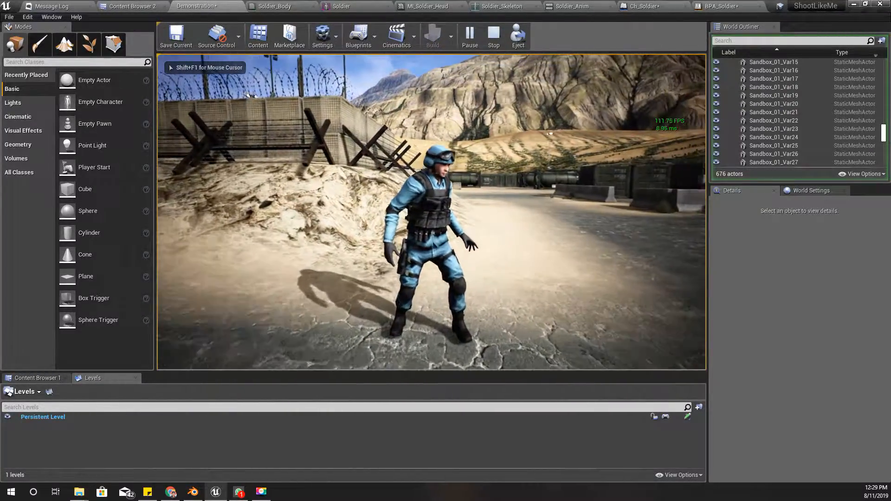
pyautogui.press('d')
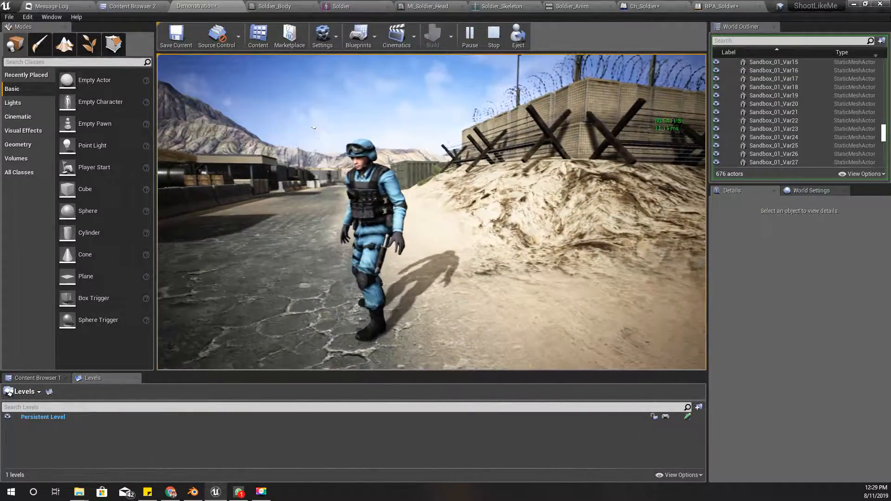
pyautogui.press('w')
pyautogui.press('a')
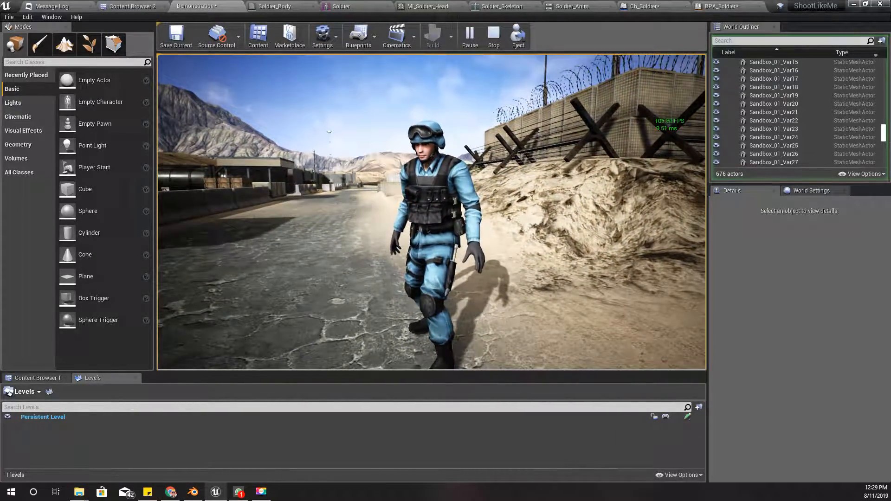
pyautogui.press('Escape')
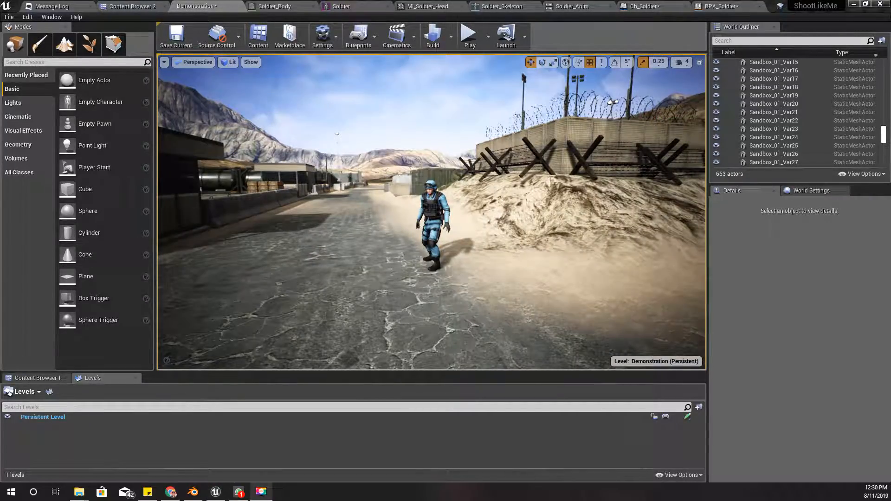
pyautogui.scroll(5, 422, 198)
pyautogui.click(421, 198)
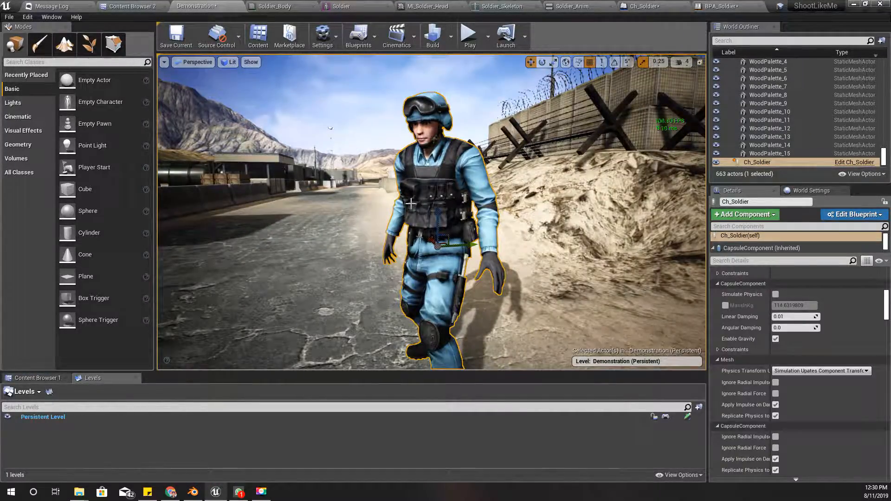
pyautogui.scroll(-5, 410, 203)
pyautogui.click(431, 240)
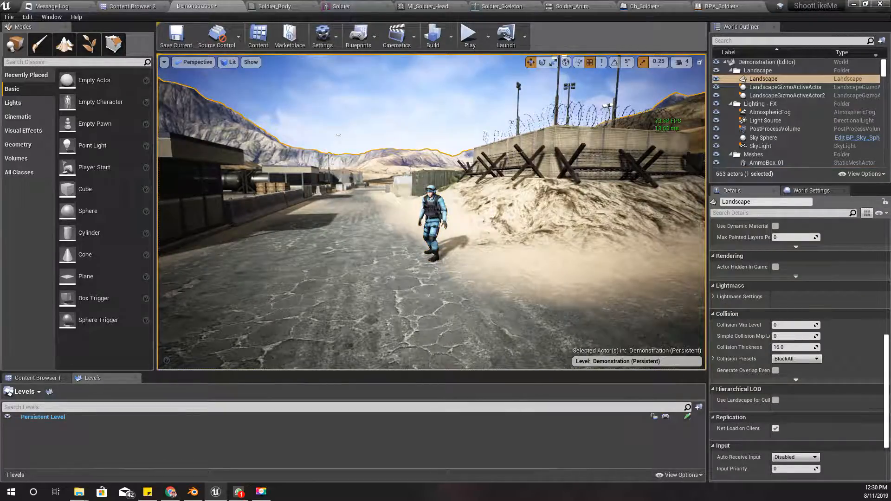
# Set Auto Possess Player to Player 0 on the Ch_Soldier actor placed in the Demonstration level.
pyautogui.click(434, 216)
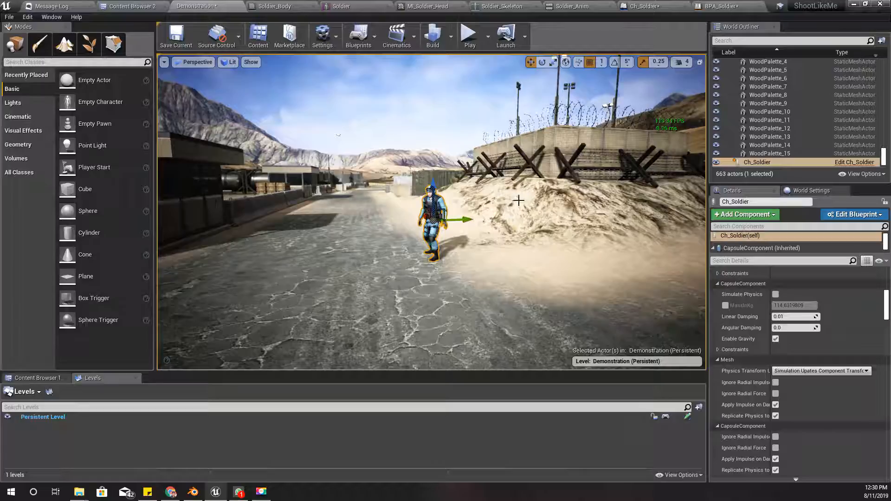
pyautogui.scroll(-8, 845, 316)
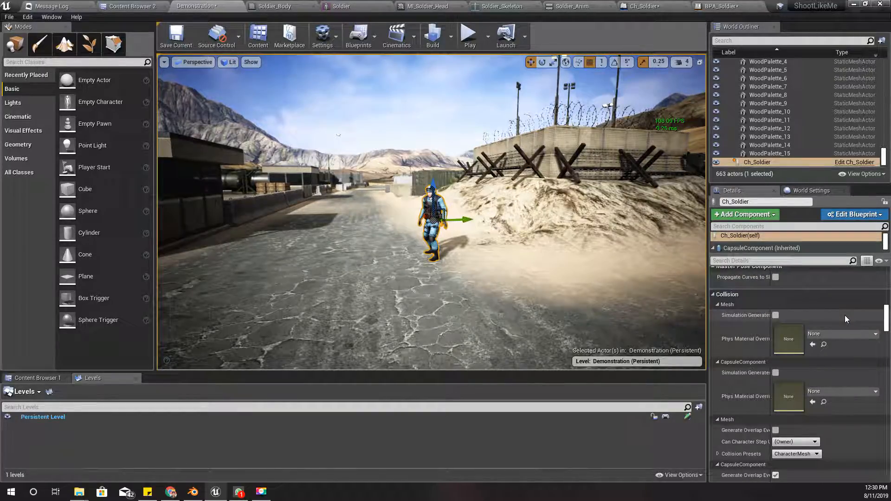
pyautogui.scroll(-10, 845, 318)
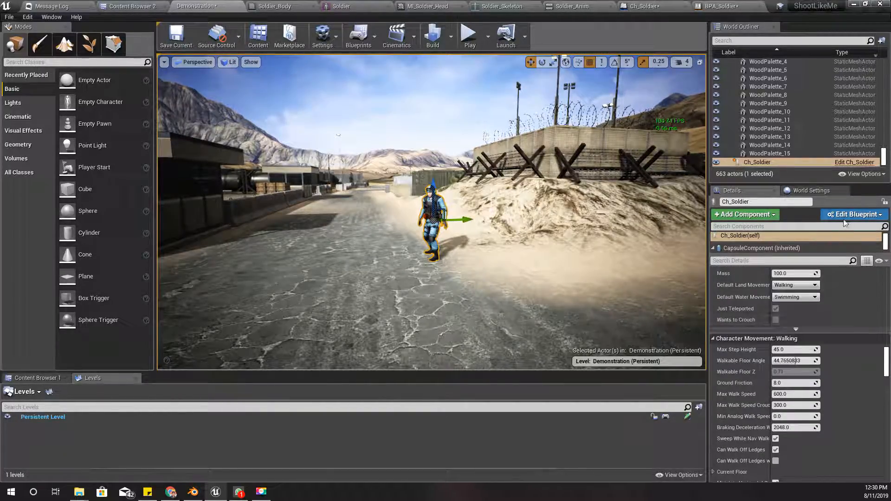
pyautogui.scroll(-10, 845, 328)
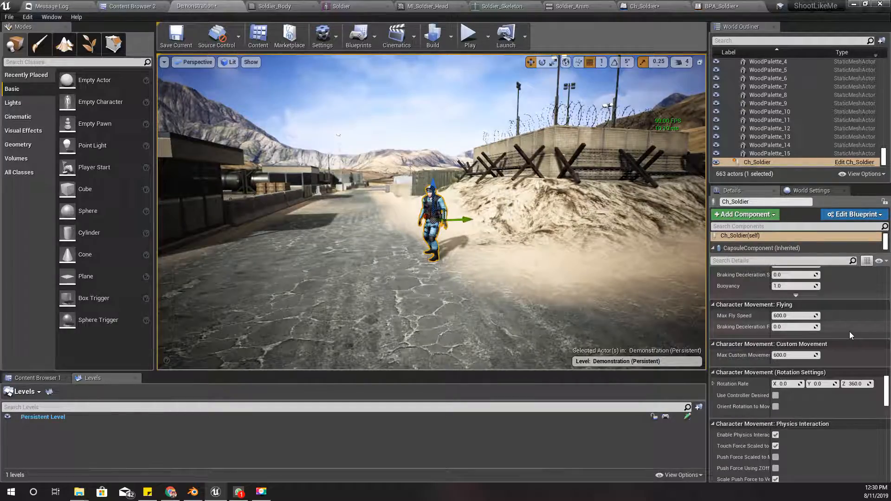
pyautogui.scroll(-10, 853, 346)
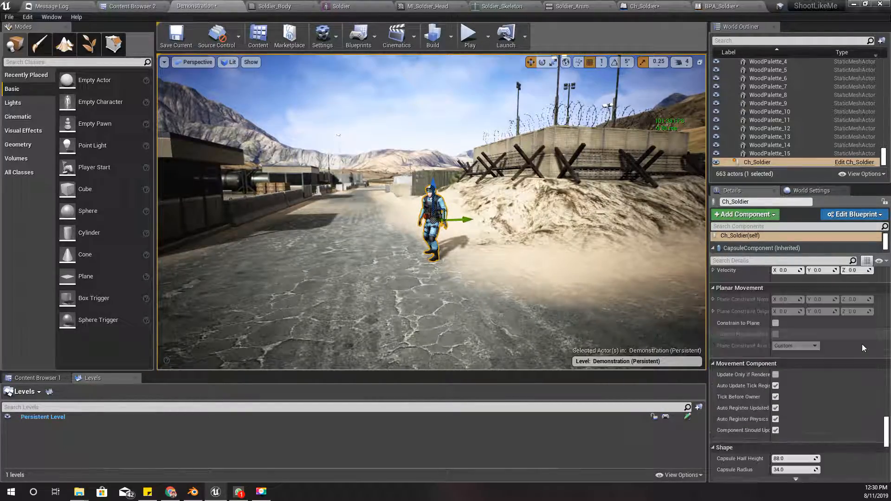
pyautogui.scroll(-10, 863, 346)
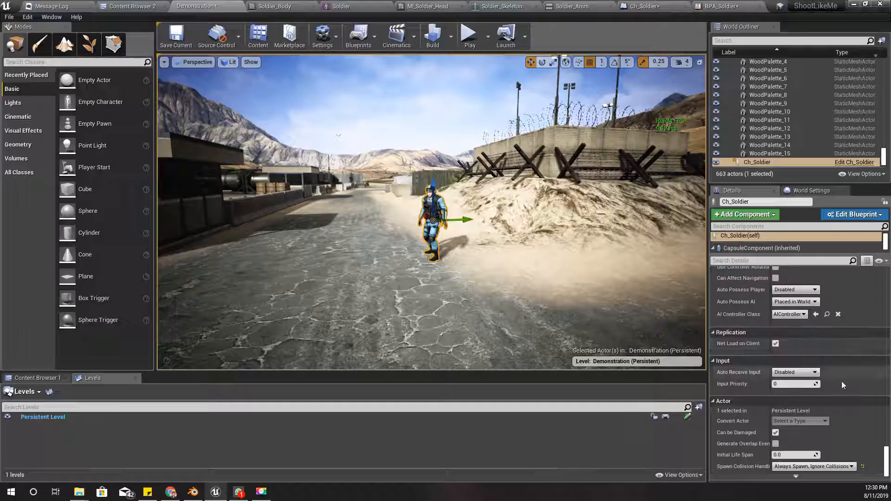
pyautogui.scroll(2, 726, 334)
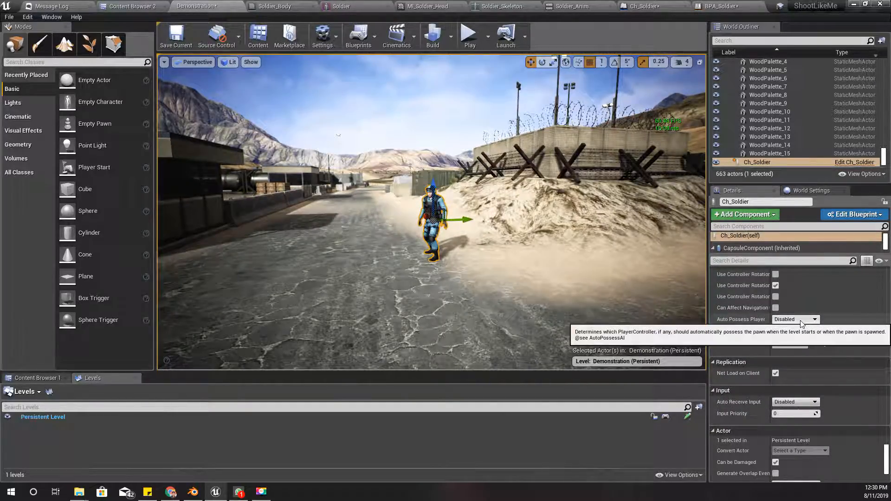
pyautogui.click(794, 319)
pyautogui.click(785, 334)
# Test-play the level full-screen as the possessed soldier, and eject from the character to view it from outside.
pyautogui.moveTo(245, 270); pyautogui.dragTo(287, 267, button='right')
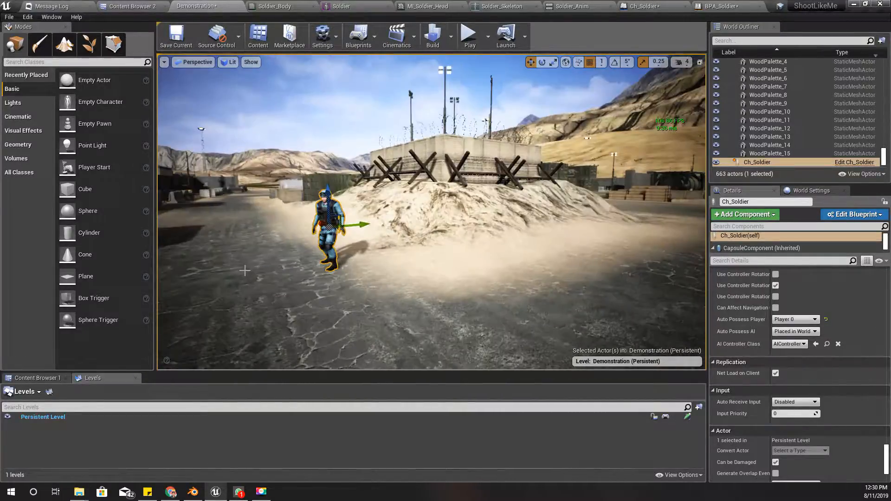
pyautogui.press('F11')
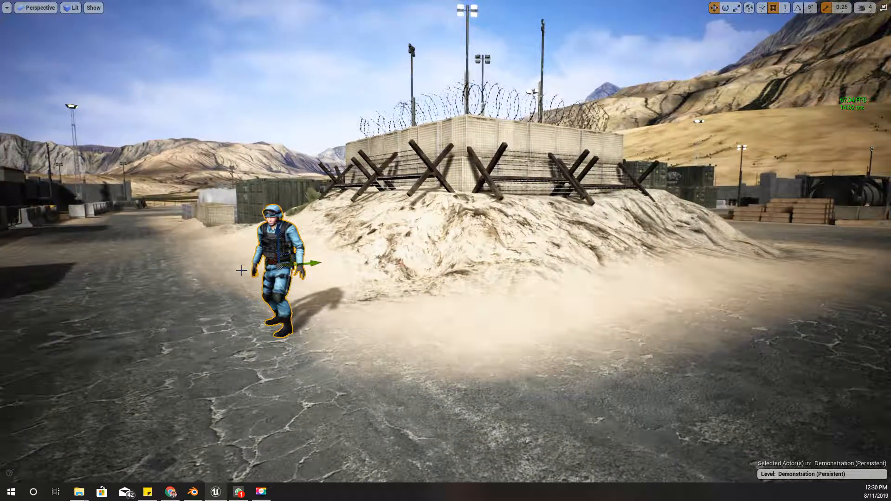
pyautogui.hotkey('alt', 'p')
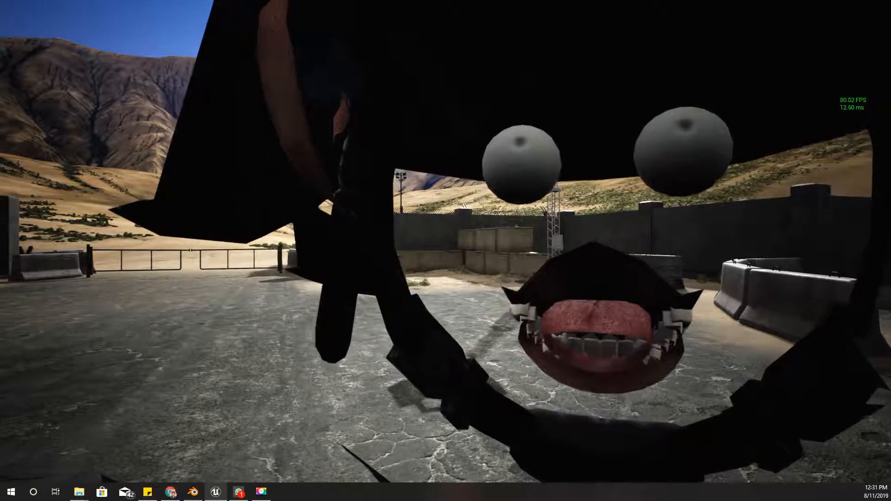
pyautogui.press('F8')
pyautogui.moveTo(366, 253); pyautogui.dragTo(308, 254, button='right')
pyautogui.press('s')
pyautogui.press('a')
pyautogui.press('w')
pyautogui.press('s')
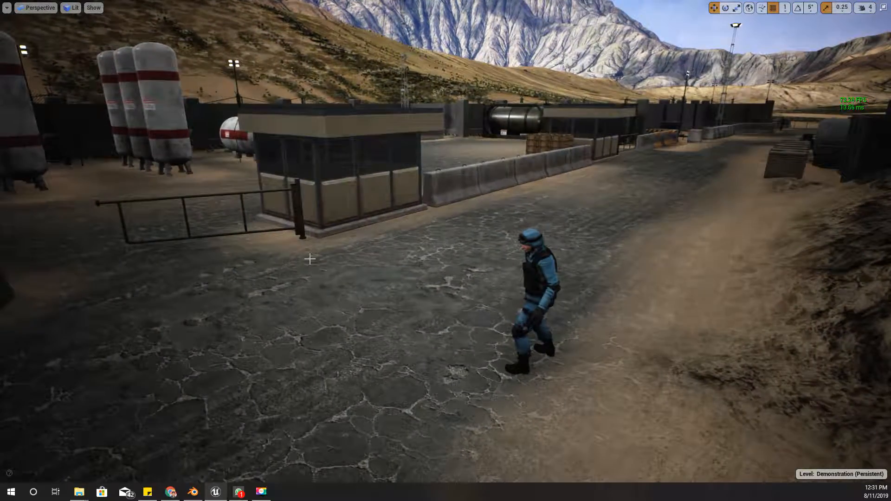
pyautogui.press('F11')
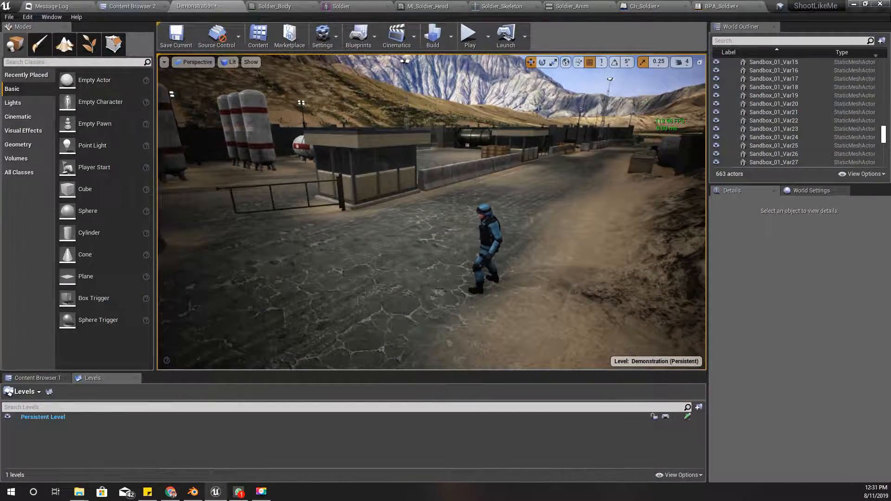
# From the Ch_Soldier blueprint, locate its asset in the Characters/Soldier content folder and select it.
pyautogui.click(644, 5)
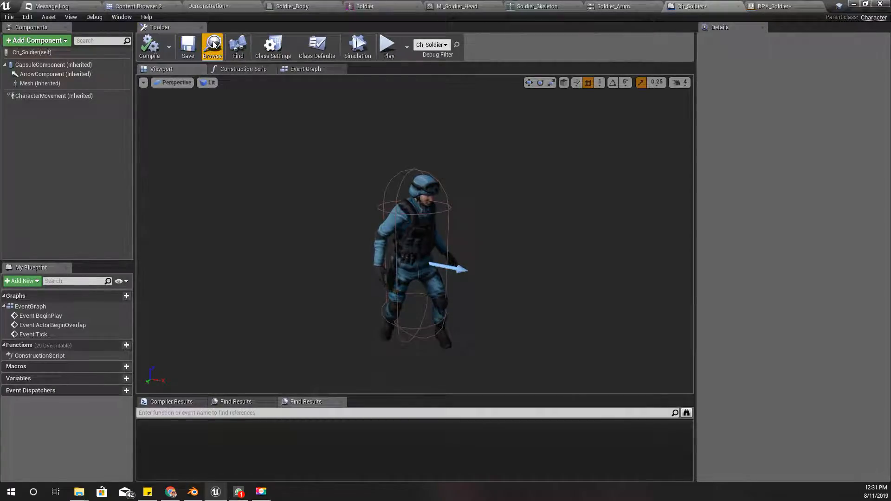
pyautogui.scroll(-3, 299, 208)
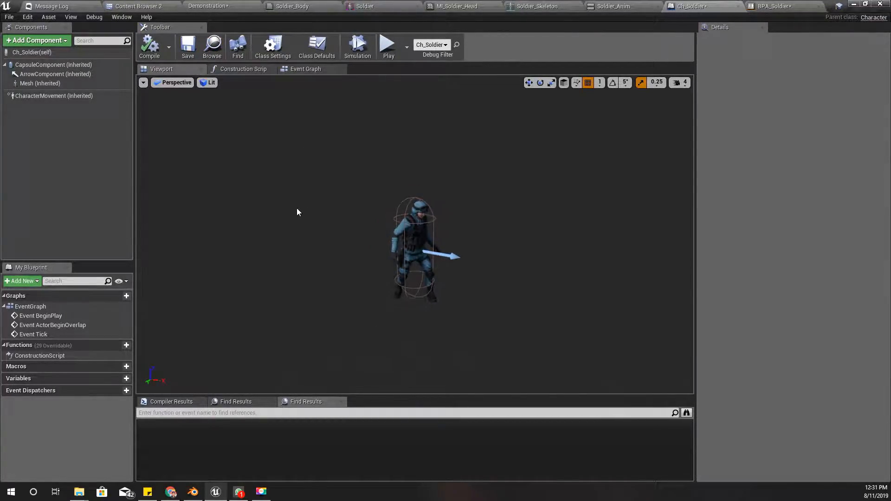
pyautogui.click(212, 47)
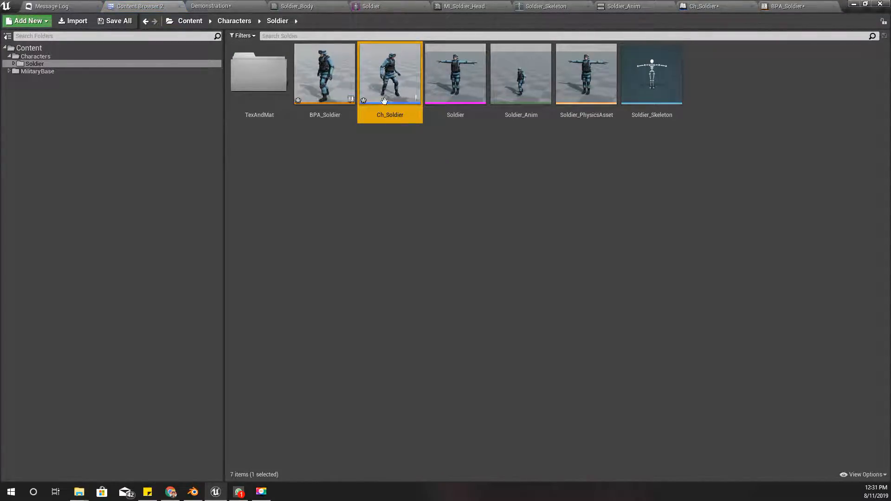
pyautogui.click(407, 139)
pyautogui.click(388, 71)
pyautogui.moveTo(403, 94)
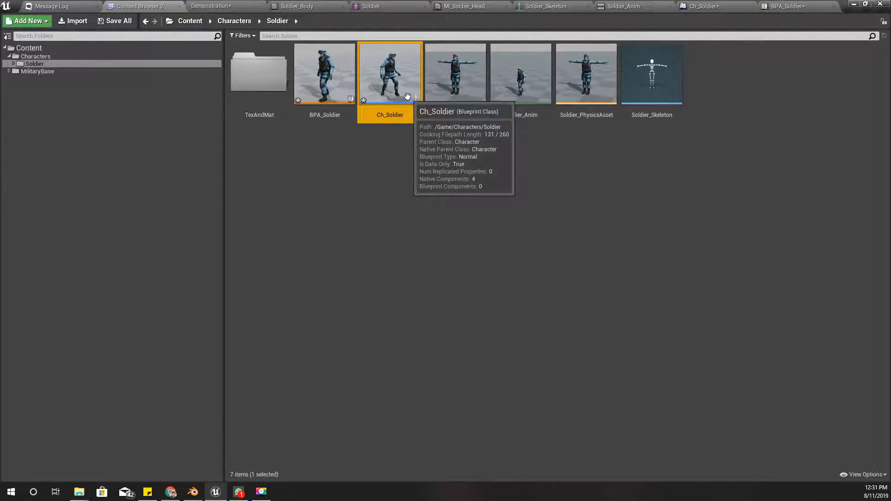
# Create a child Blueprint class of Ch_Soldier named Ch_Player and open it for editing.
pyautogui.rightClick(391, 76)
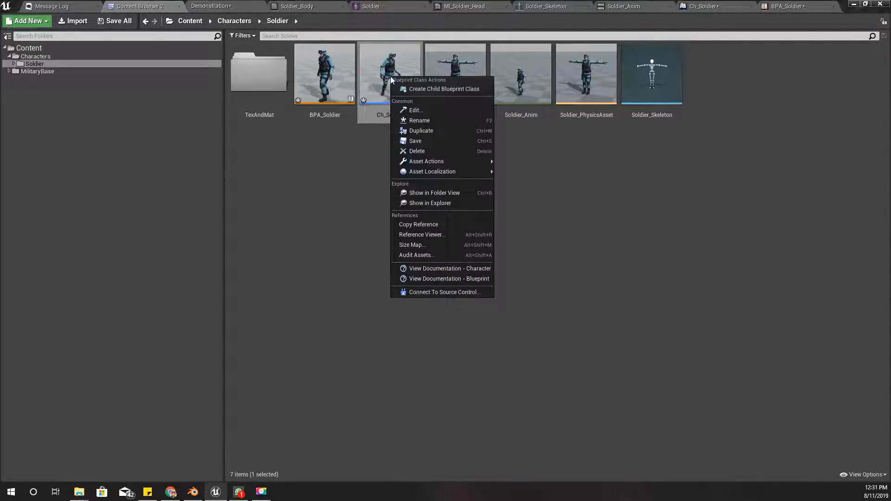
pyautogui.click(413, 87)
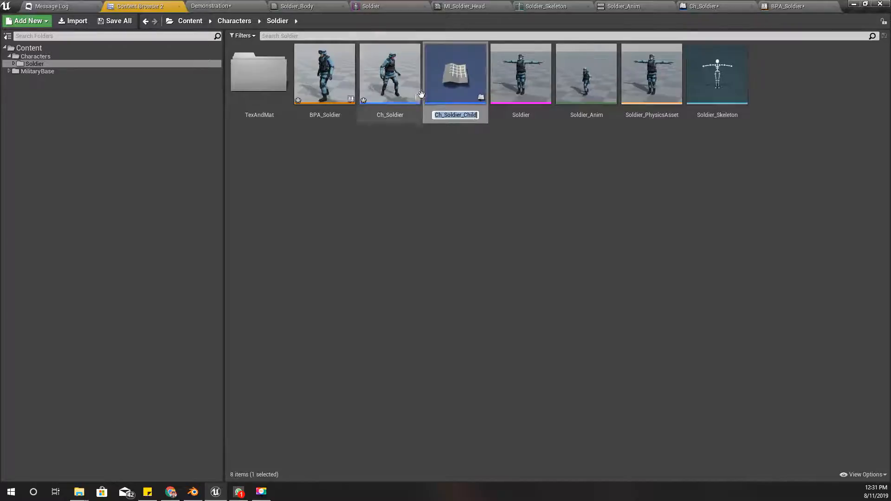
pyautogui.press('Right')
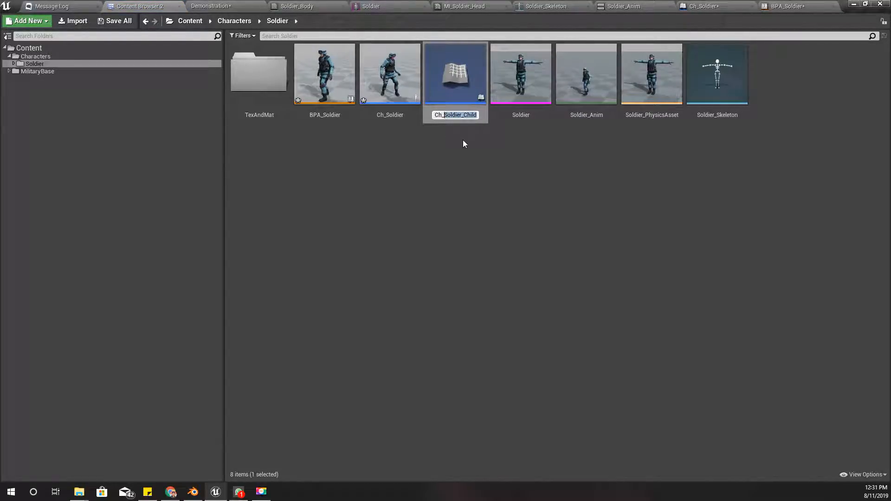
pyautogui.write('Player')
pyautogui.press('Return')
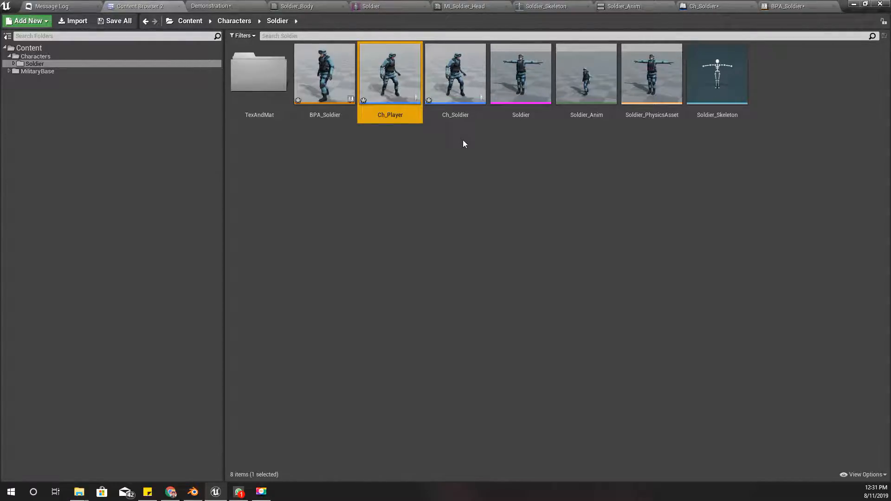
pyautogui.press('Return')
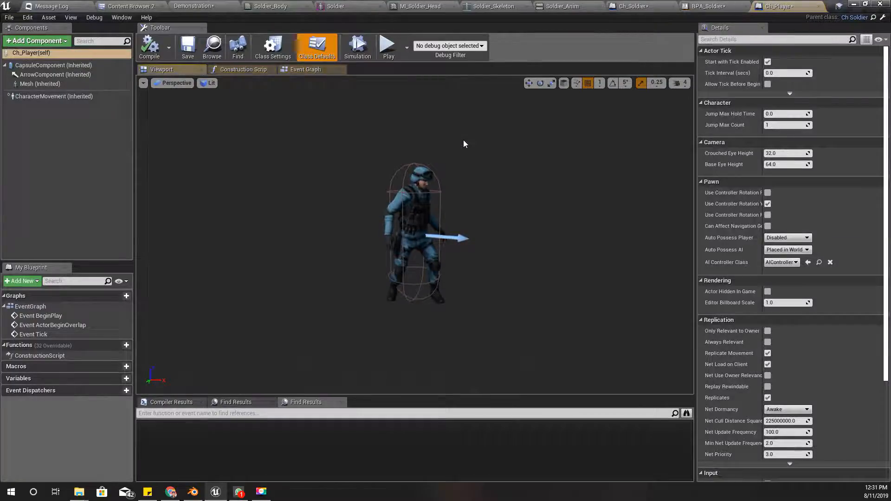
# Add a Spring Arm component to Ch_Player and parent it to the Mesh component.
pyautogui.click(33, 43)
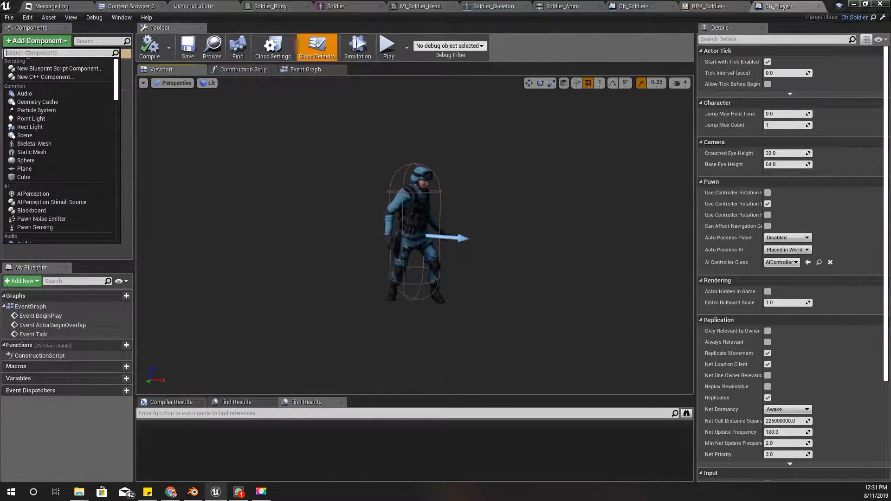
pyautogui.write('spring')
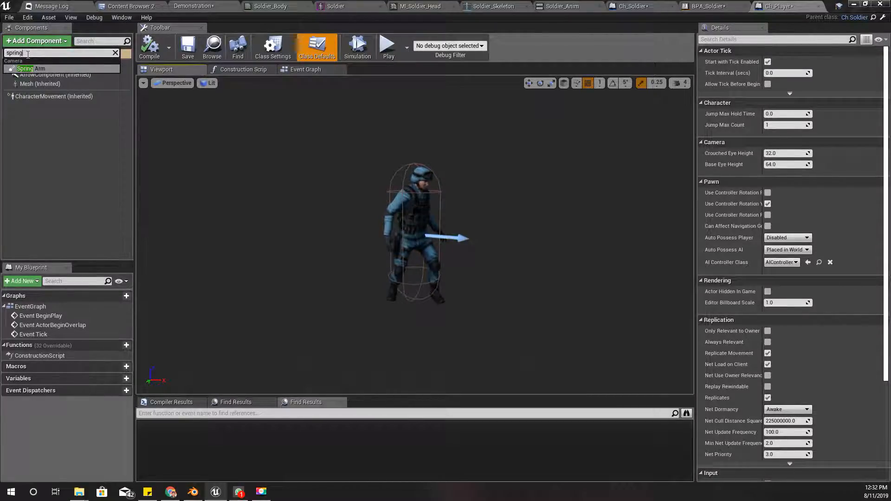
pyautogui.press('Return')
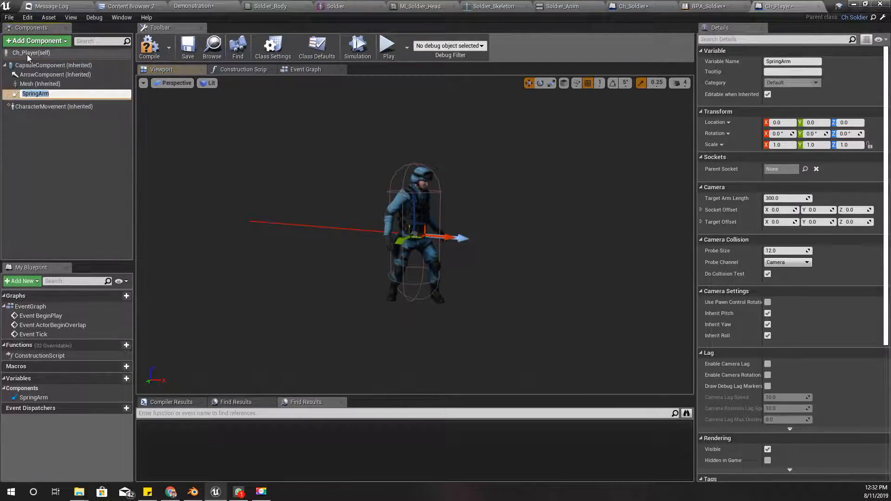
pyautogui.click(43, 84)
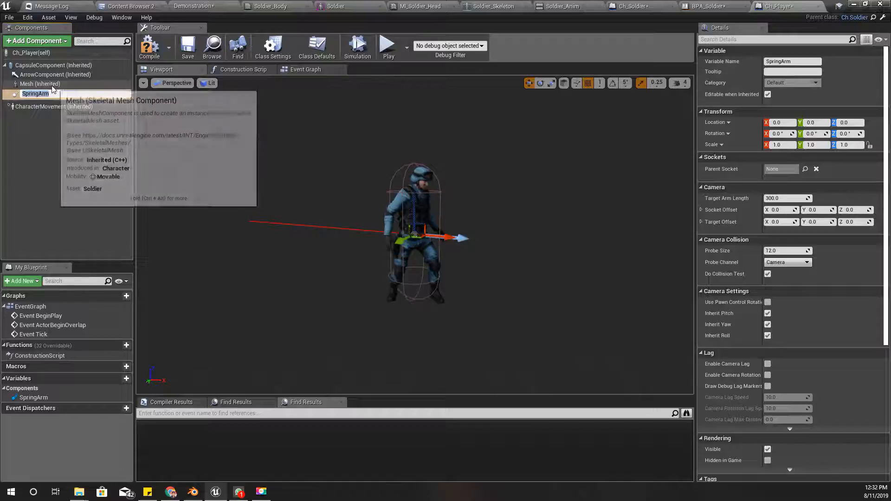
pyautogui.click(47, 95)
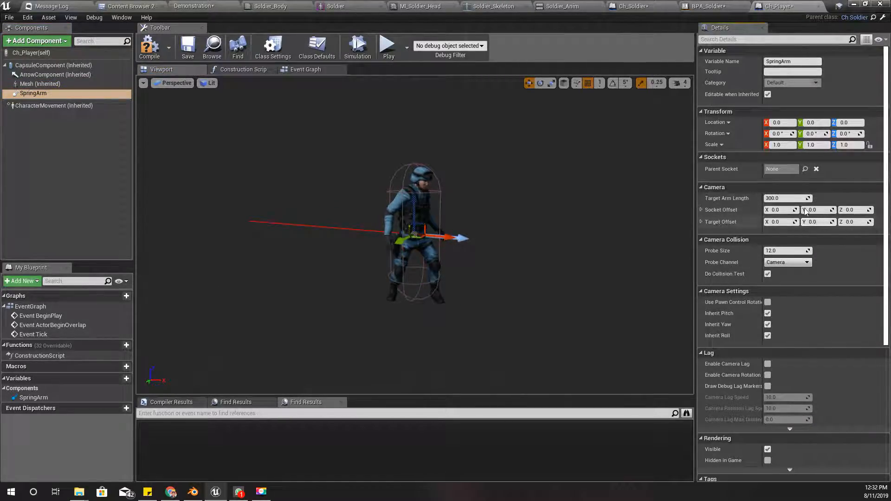
pyautogui.moveTo(23, 95); pyautogui.dragTo(40, 83)
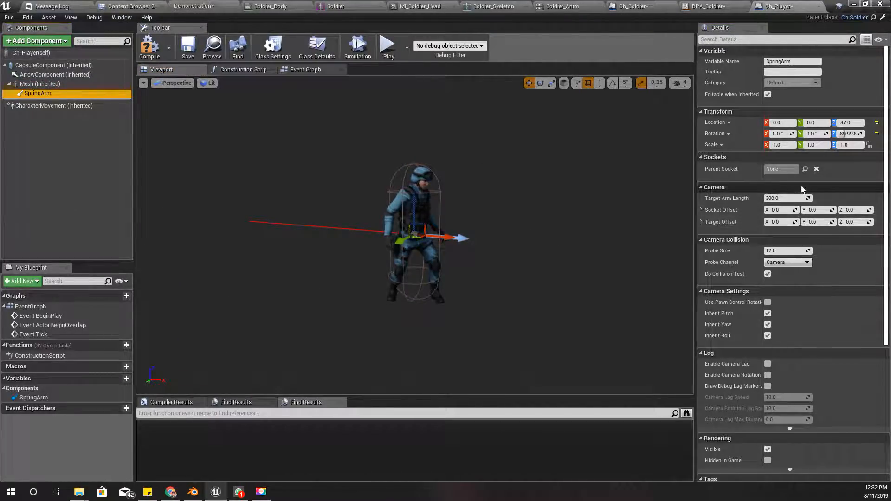
# Set the SpringArm's Parent Socket to Neck, with its Z rotation and Z location both at 0.
pyautogui.click(804, 169)
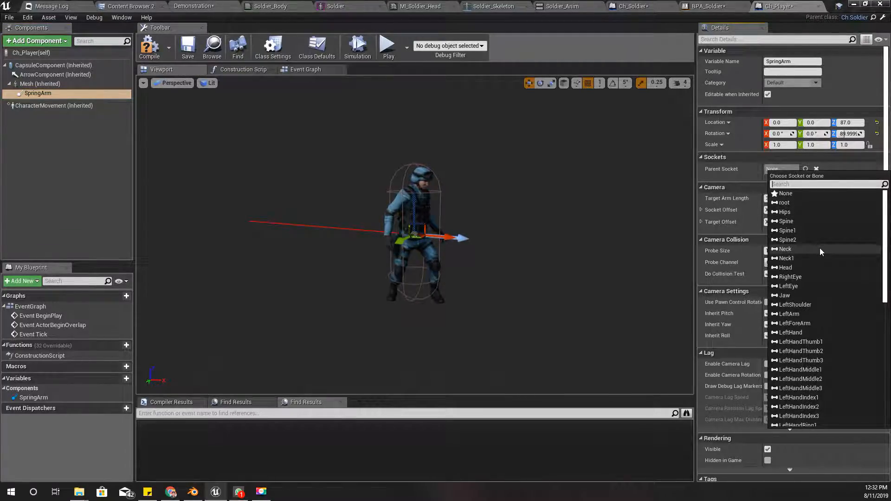
pyautogui.click(813, 249)
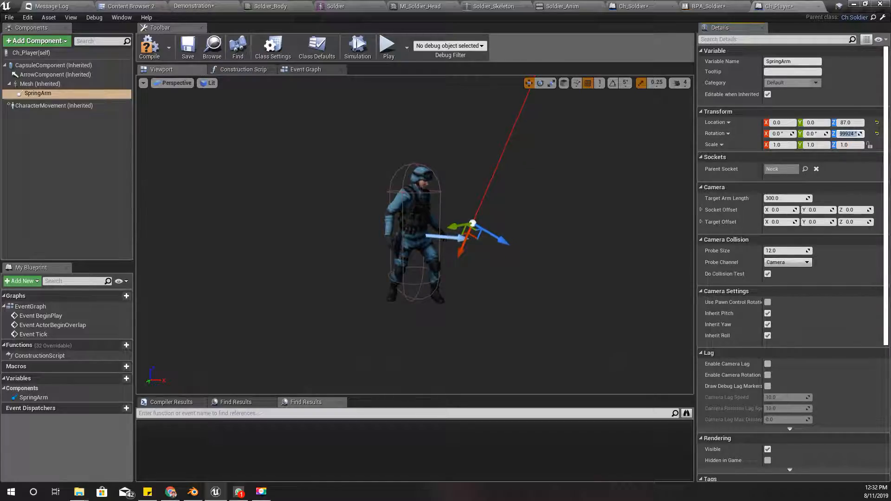
pyautogui.press('Return')
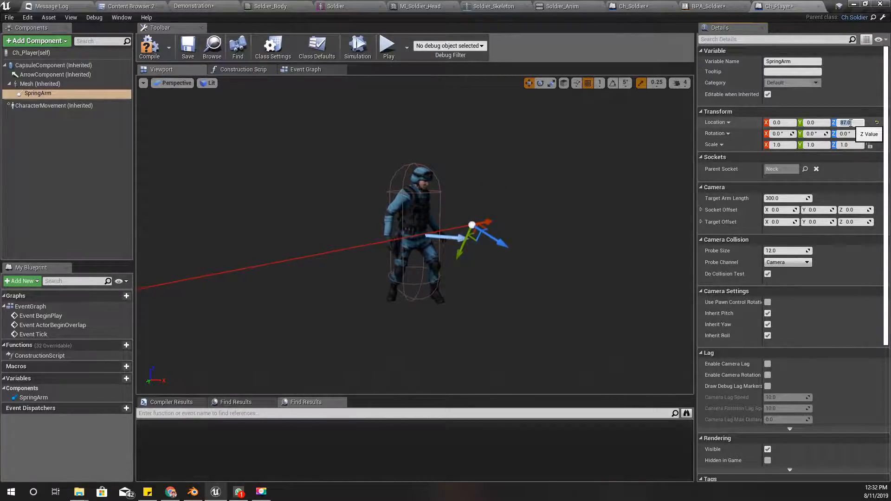
pyautogui.click(850, 122)
pyautogui.write('0')
pyautogui.press('Return')
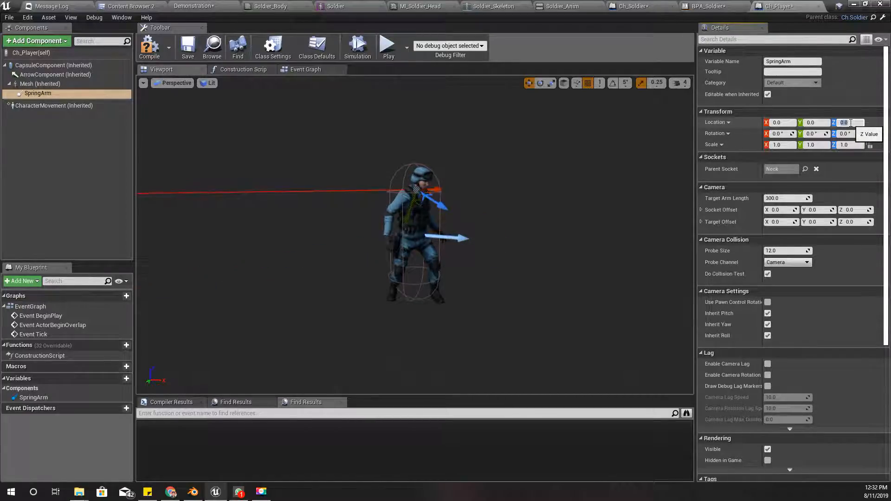
# Try rotating the SpringArm about its Y axis to about 88° and inspect the arm's direction.
pyautogui.moveTo(508, 185); pyautogui.dragTo(399, 264, button='right')
pyautogui.moveTo(509, 222); pyautogui.dragTo(508, 255, button='right')
pyautogui.scroll(3, 509, 223)
pyautogui.scroll(-3, 509, 223)
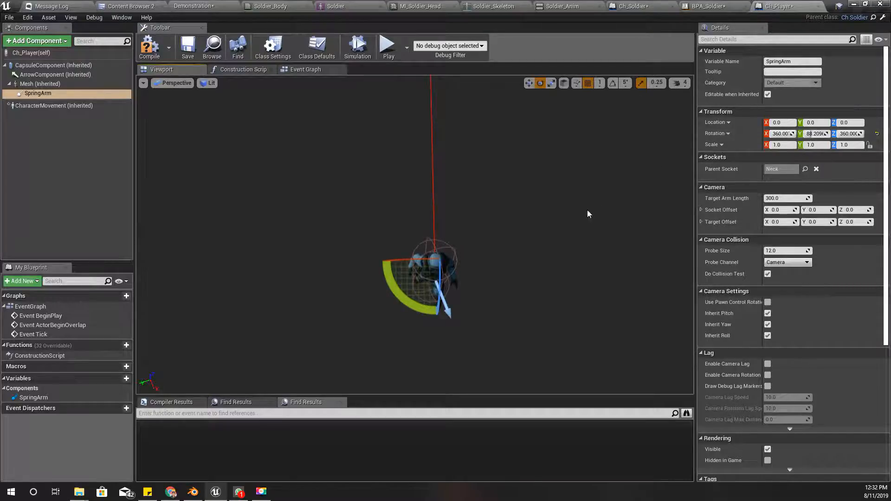
pyautogui.moveTo(418, 241); pyautogui.dragTo(399, 227, button='right')
pyautogui.scroll(3, 522, 221)
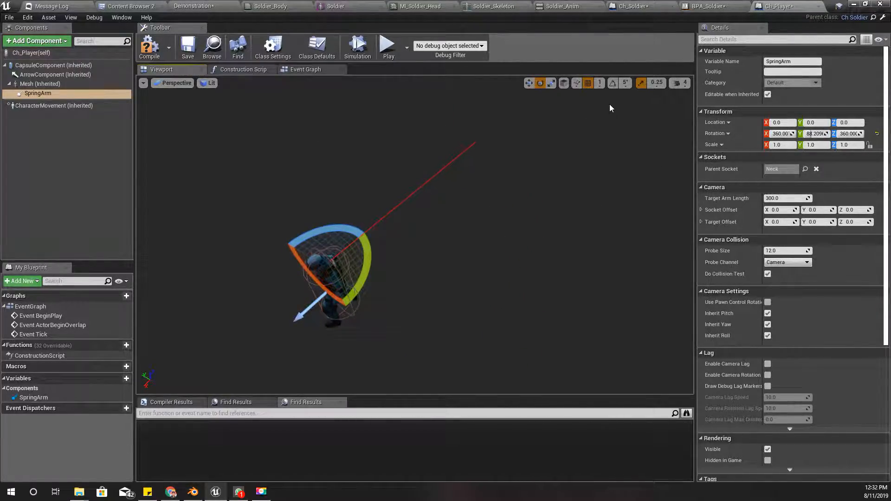
# Undo the SpringArm rotation and reselect the component.
pyautogui.hotkey('ctrl', 'z')
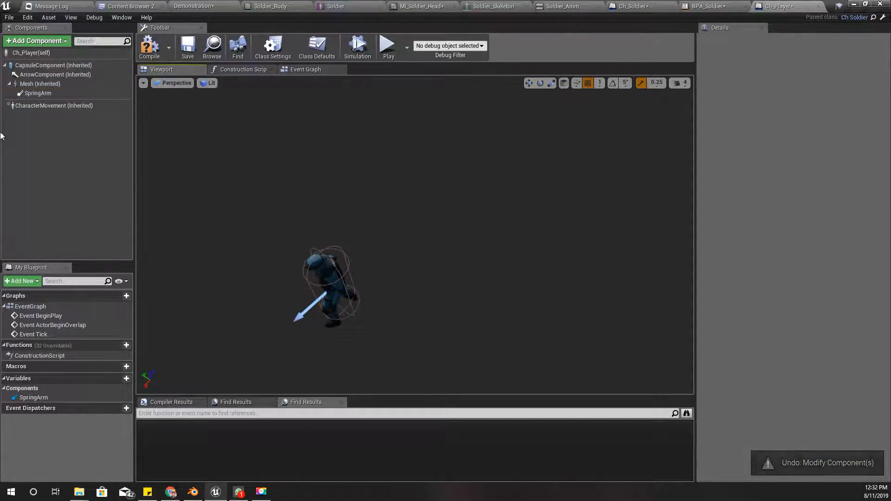
pyautogui.click(43, 93)
pyautogui.moveTo(260, 213); pyautogui.dragTo(276, 225, button='right')
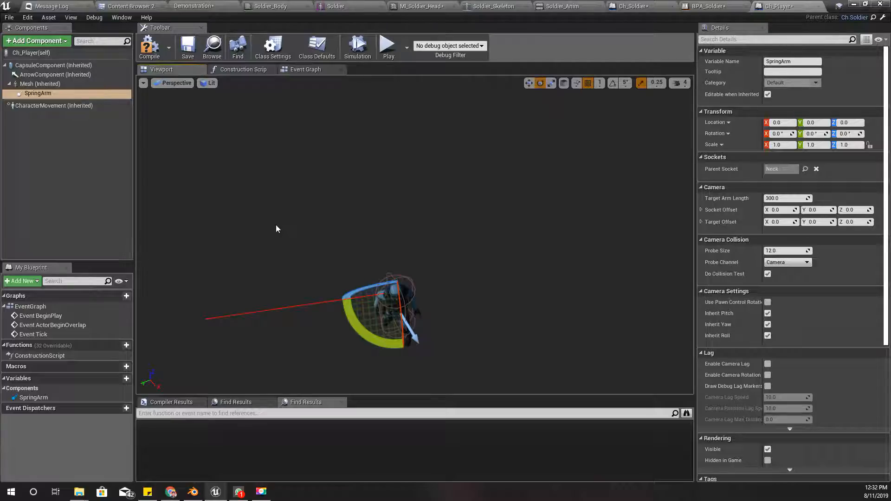
# Rotate the SpringArm to 90° about Y, with its X and Z rotation both set to 0.
pyautogui.moveTo(374, 322); pyautogui.dragTo(374, 385)
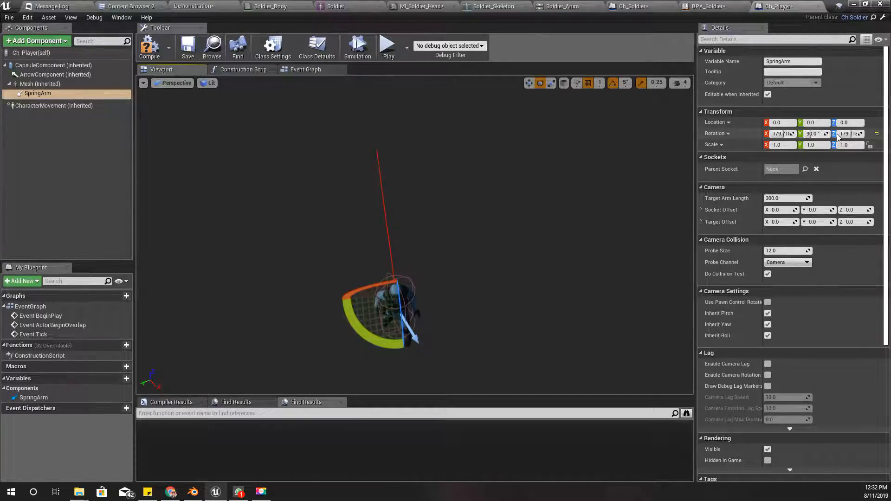
pyautogui.click(851, 134)
pyautogui.write('0')
pyautogui.press('Return')
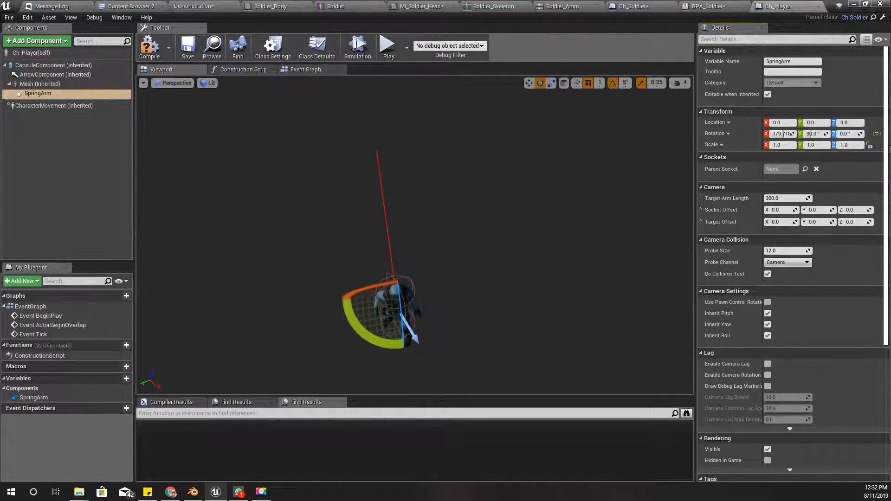
pyautogui.press('Tab')
pyautogui.click(782, 134)
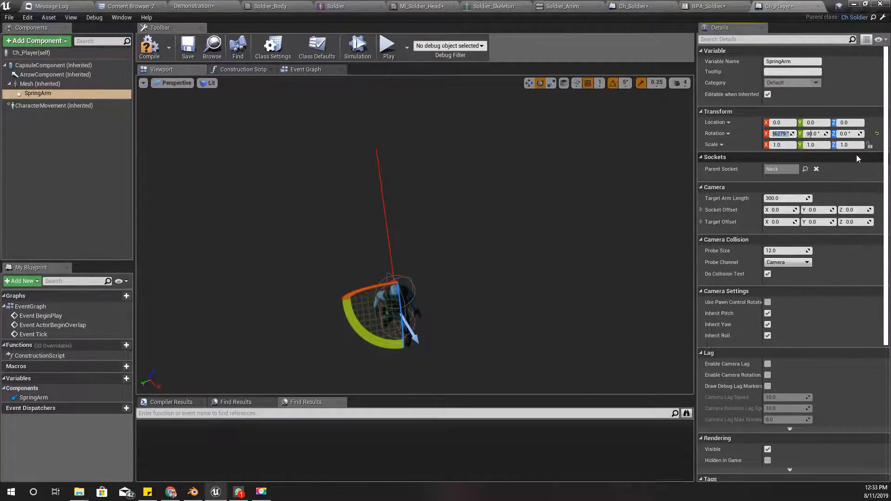
pyautogui.write('0')
pyautogui.press('Return')
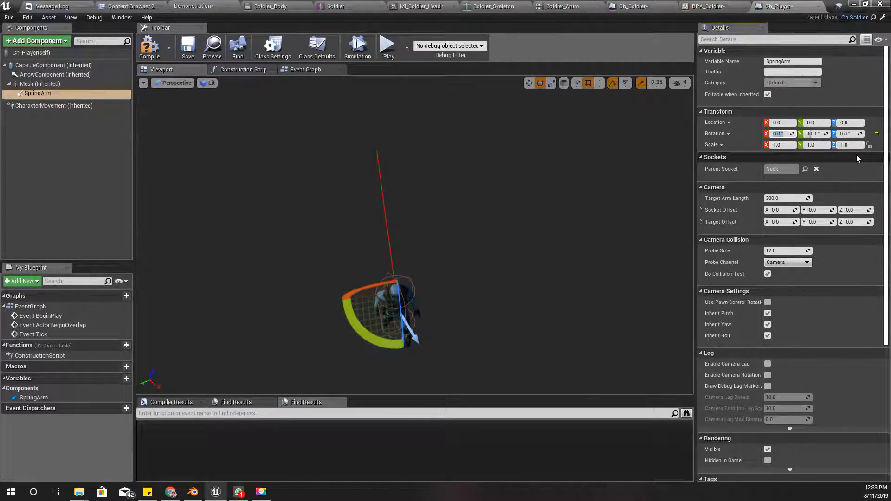
# Rotate the SpringArm so the arm extends behind the soldier, to about -90° X, 70° Y and -90° Z.
pyautogui.keyDown('alt'); pyautogui.moveTo(525, 226); pyautogui.dragTo(394, 206); pyautogui.keyUp('alt')
pyautogui.moveTo(526, 227); pyautogui.dragTo(510, 218, button='right')
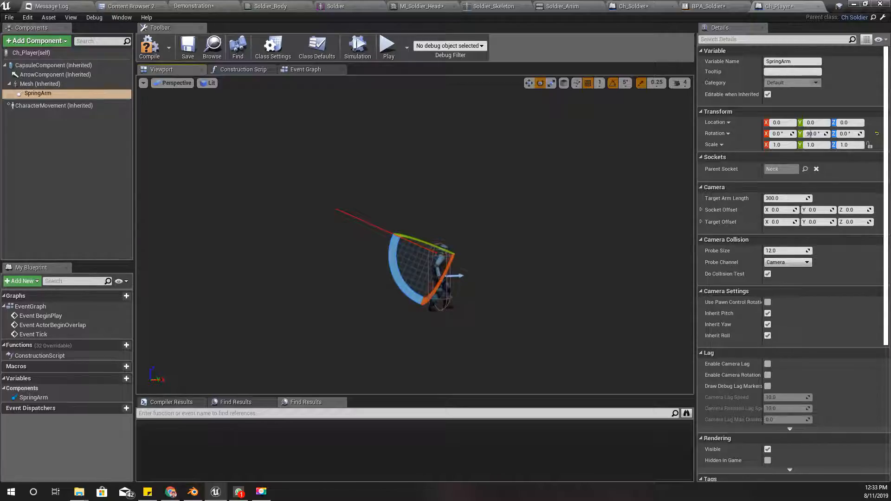
pyautogui.moveTo(484, 233); pyautogui.dragTo(457, 231, button='right')
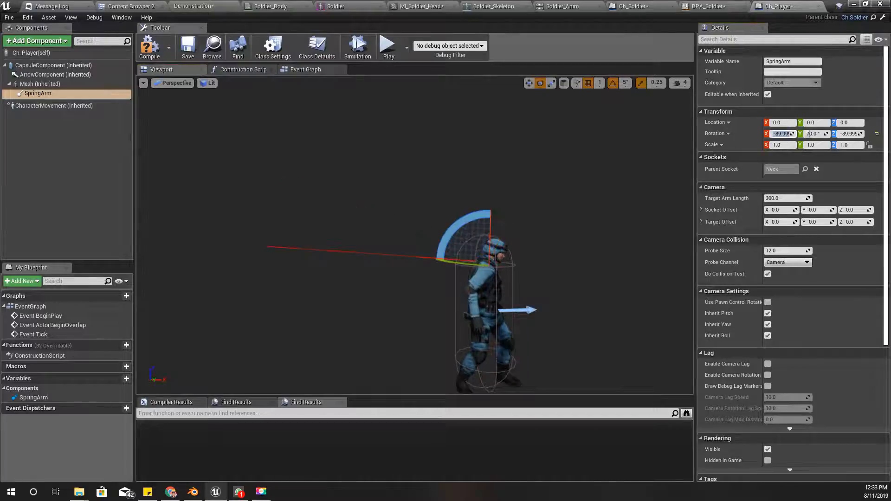
pyautogui.write('-1048575.0')
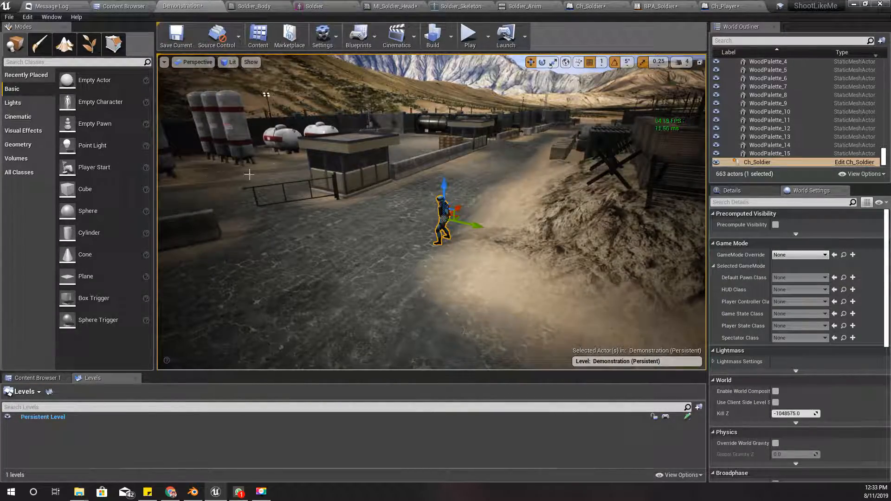
# Create a folder named BP directly under the Content root.
pyautogui.click(112, 10)
pyautogui.rightClick(29, 47)
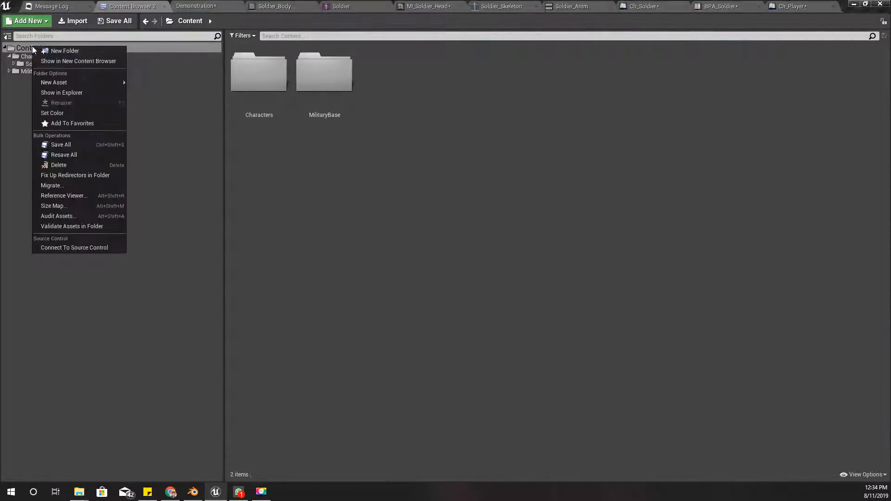
pyautogui.click(58, 52)
pyautogui.write('BP')
pyautogui.press('Return')
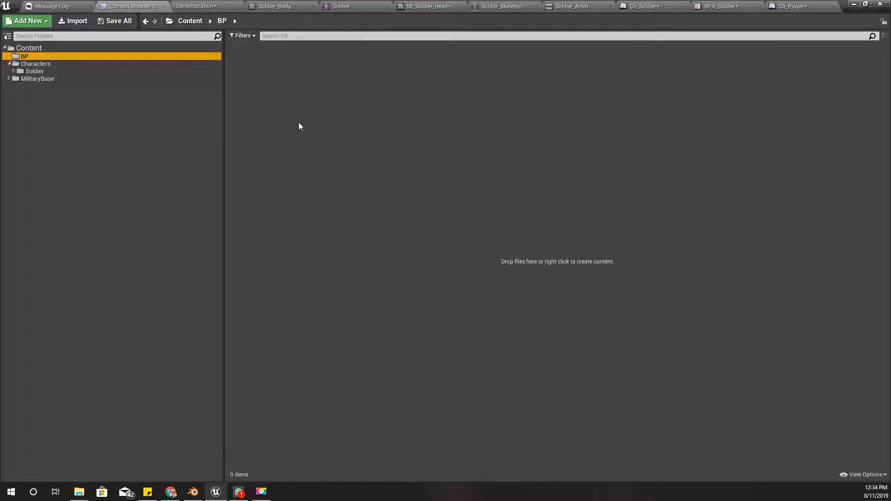
# Create a Game Mode Base blueprint named GMode_ShootLikeMe in the BP folder, then open and close its editor.
pyautogui.rightClick(295, 123)
pyautogui.click(327, 201)
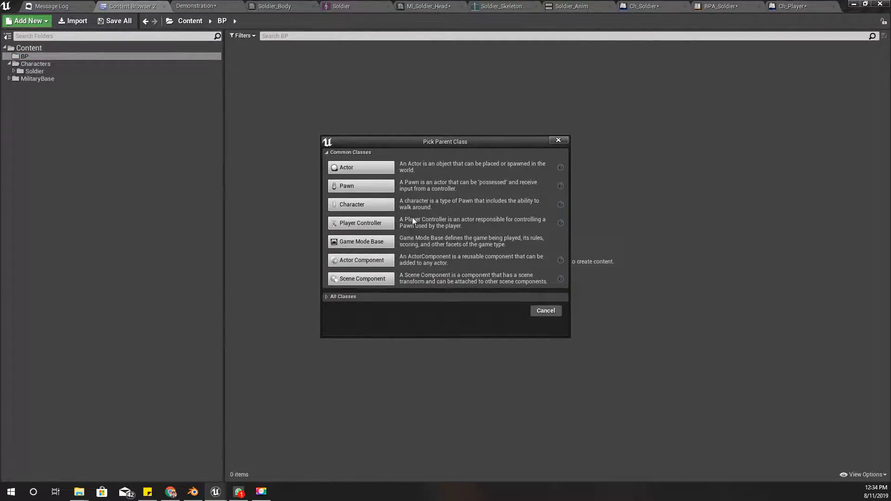
pyautogui.click(359, 242)
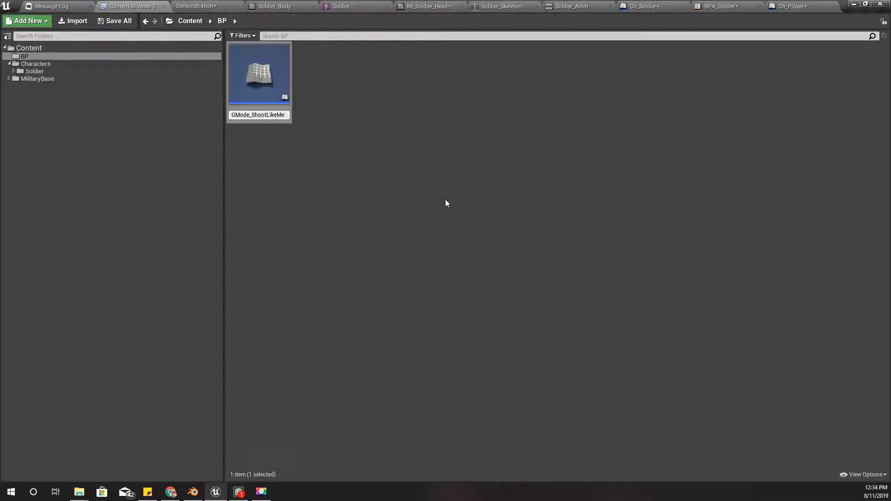
pyautogui.press('Return')
pyautogui.press('Return')
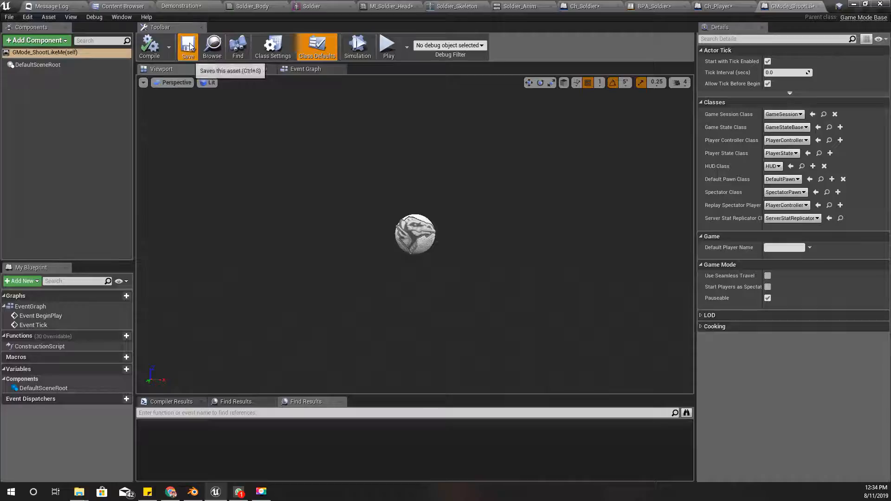
pyautogui.click(824, 7)
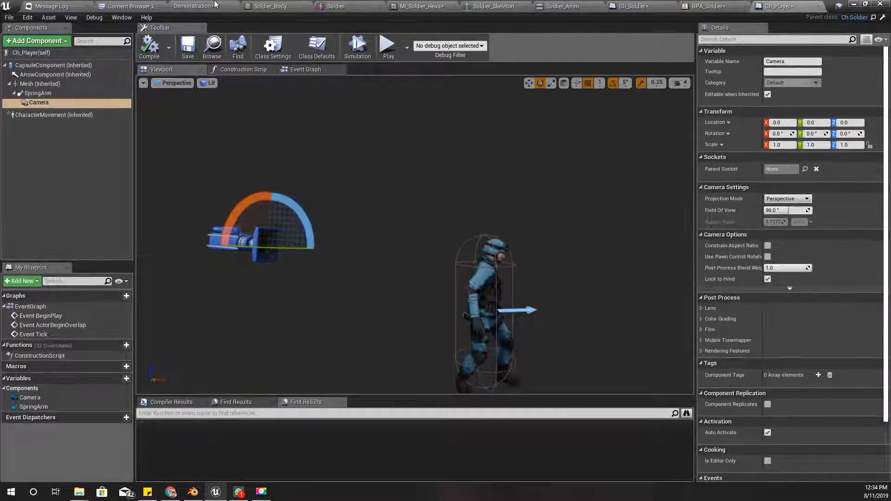
# Set the Demonstration level's GameMode Override to GMode_ShootLikeMe with Ch_Player as Default Pawn Class, and save.
pyautogui.click(193, 6)
pyautogui.click(789, 254)
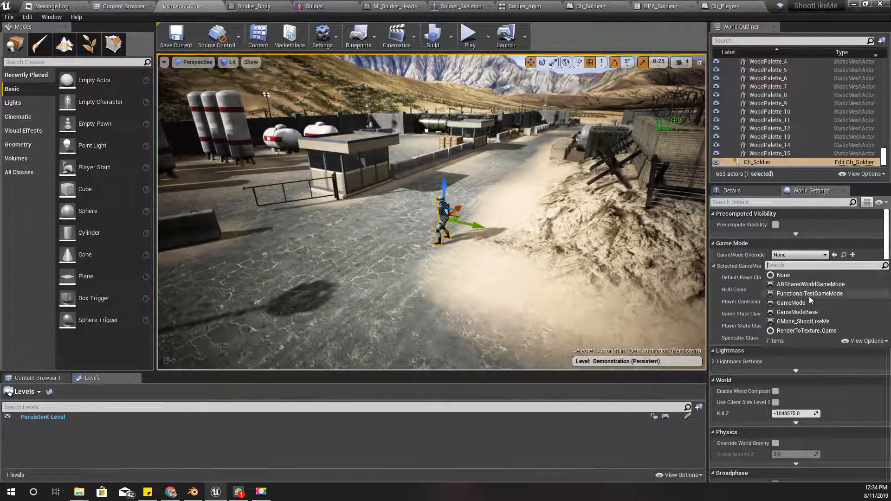
pyautogui.click(812, 324)
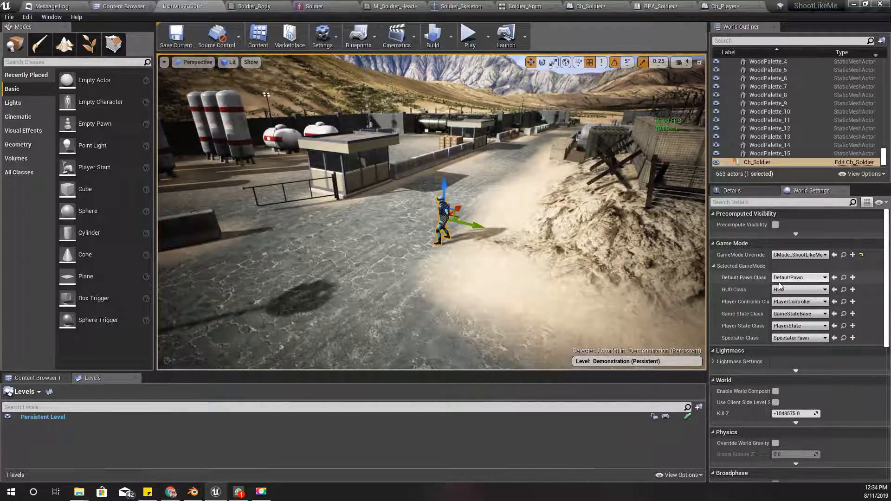
pyautogui.click(792, 279)
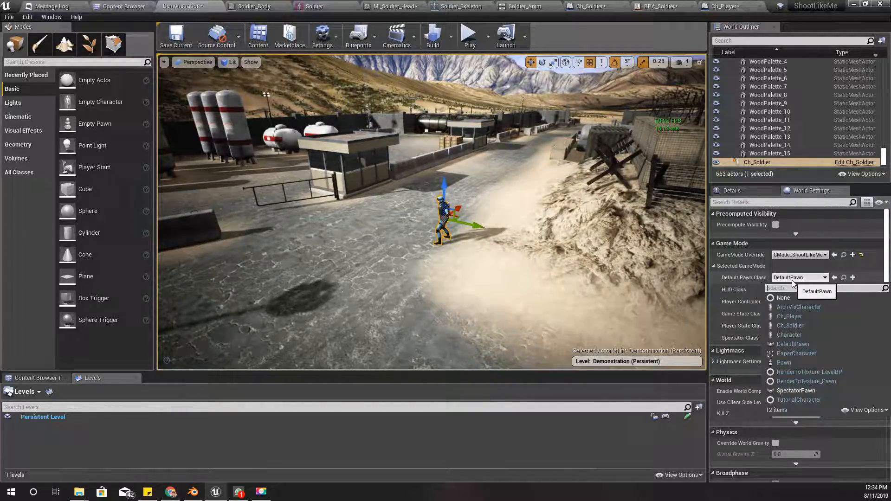
pyautogui.click(788, 316)
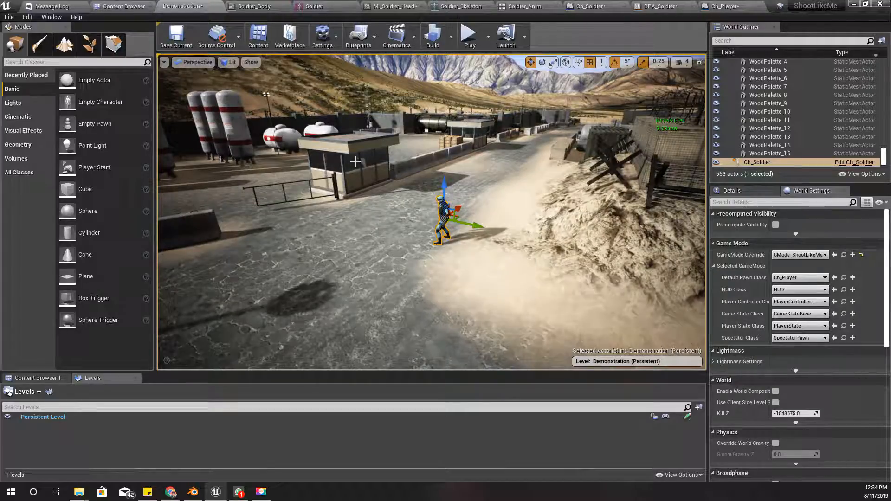
pyautogui.click(177, 42)
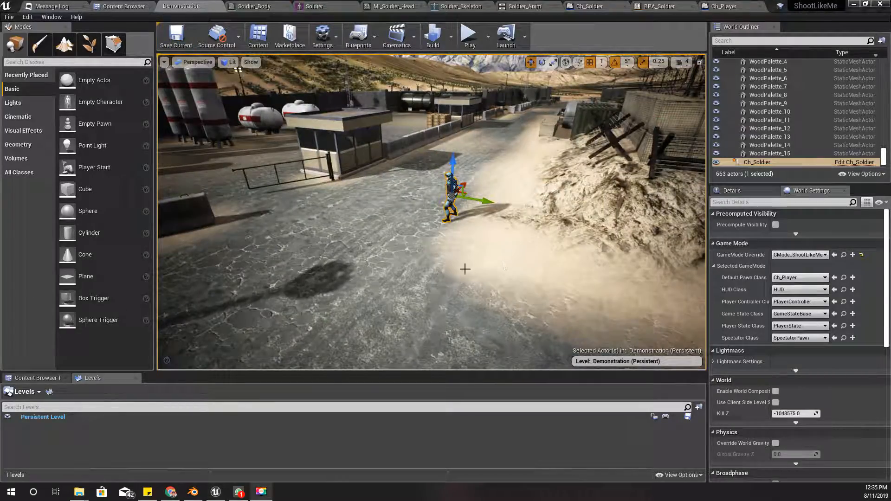
# Play the Demonstration level to check the camera view behind the player character, and stop the session.
pyautogui.moveTo(464, 268); pyautogui.dragTo(466, 242, button='right')
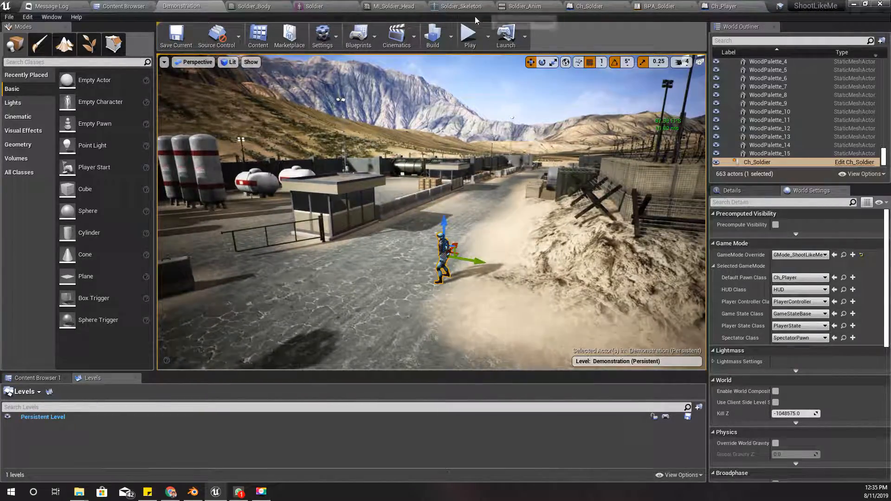
pyautogui.click(470, 37)
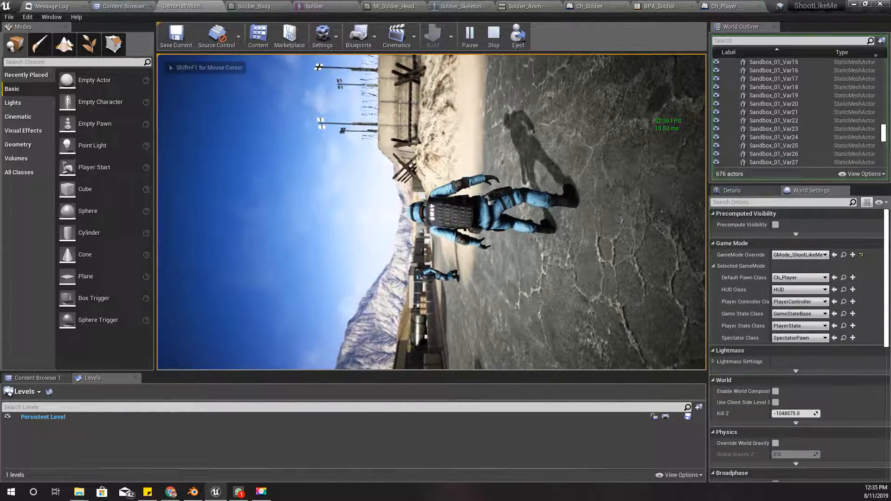
pyautogui.press('Escape')
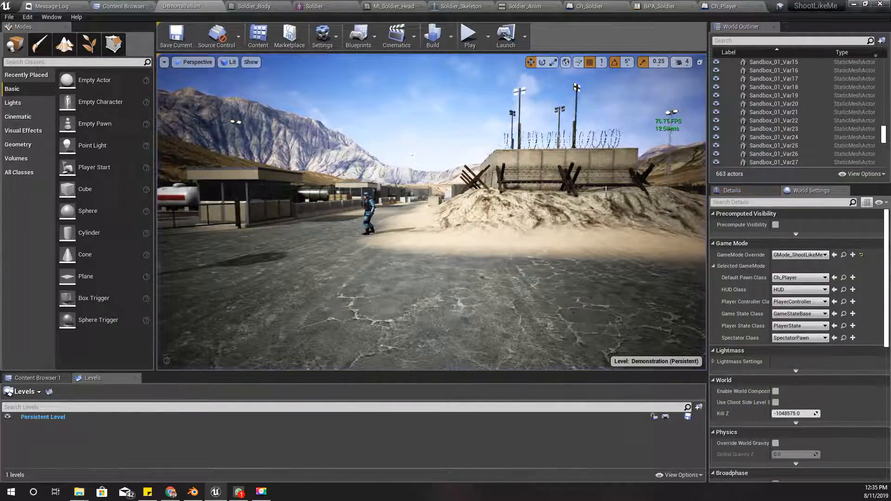
# Set the X and Z rotation of Ch_Player's SpringArm to 0.
pyautogui.click(588, 6)
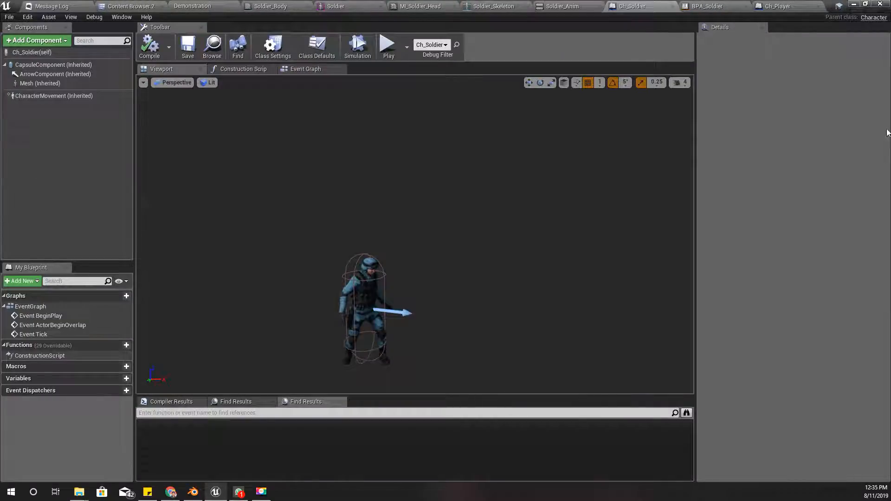
pyautogui.click(777, 6)
pyautogui.moveTo(334, 311); pyautogui.dragTo(417, 311, button='right')
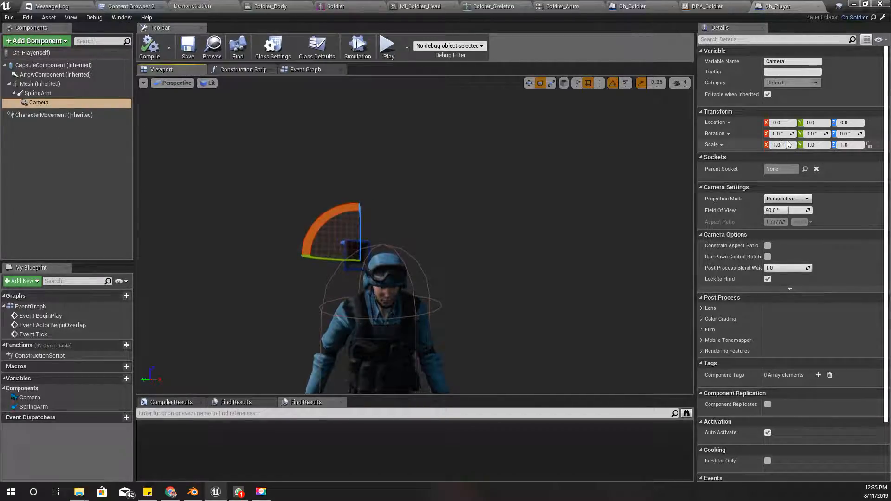
pyautogui.click(37, 92)
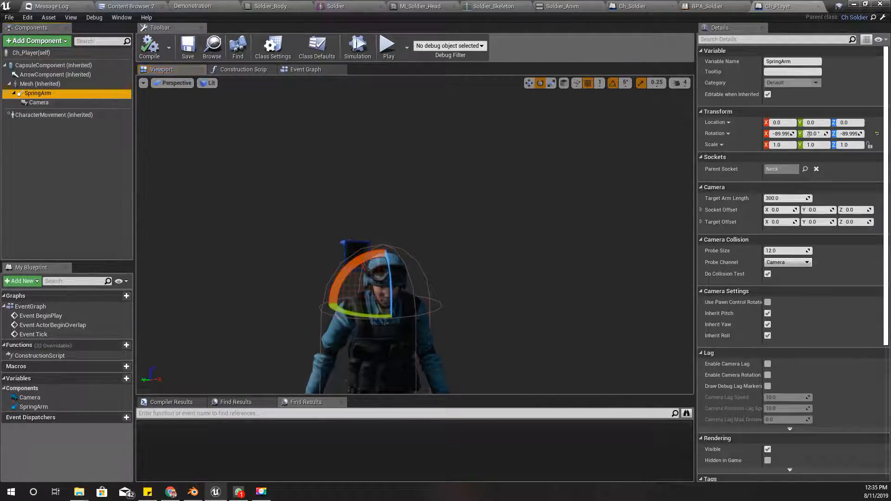
pyautogui.click(780, 134)
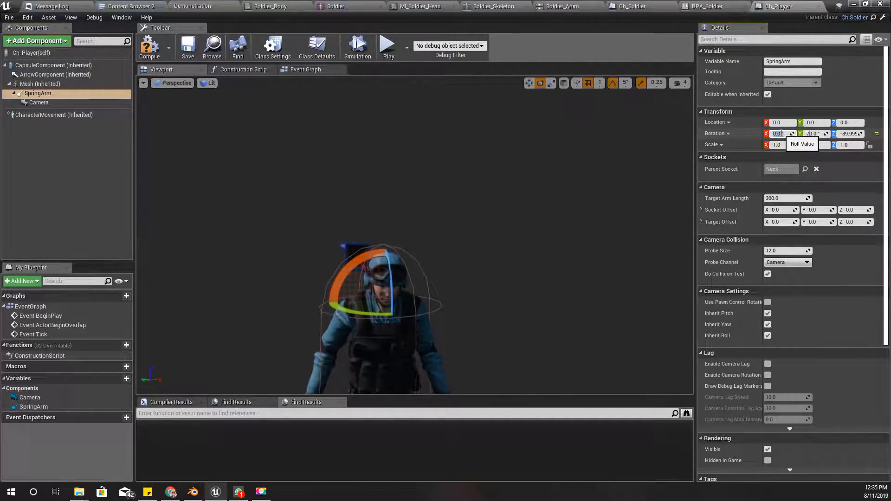
pyautogui.press('Tab')
pyautogui.press('Tab')
pyautogui.write('0')
pyautogui.press('Return')
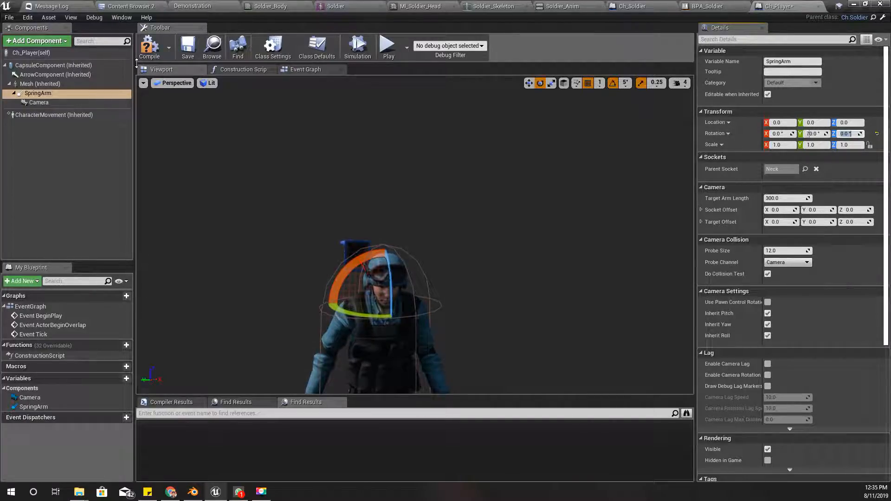
# Play-test the Demonstration level again with the changed SpringArm rotation, and stop the session.
pyautogui.click(192, 5)
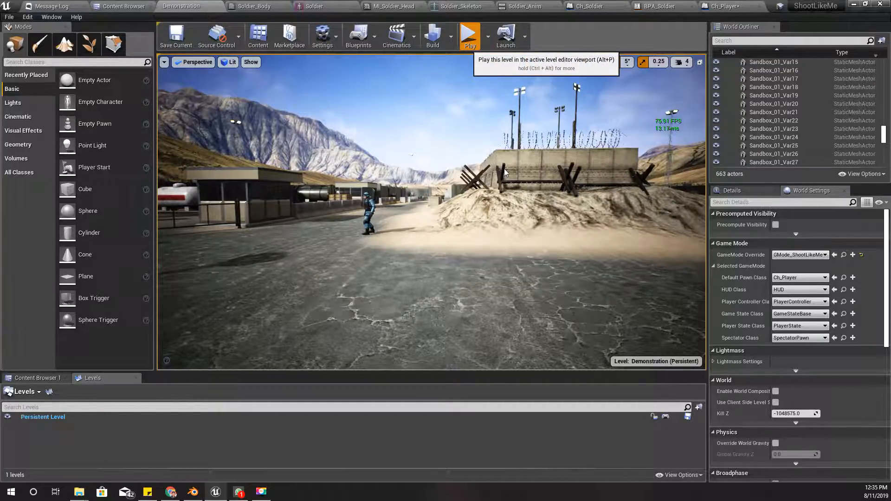
pyautogui.click(470, 37)
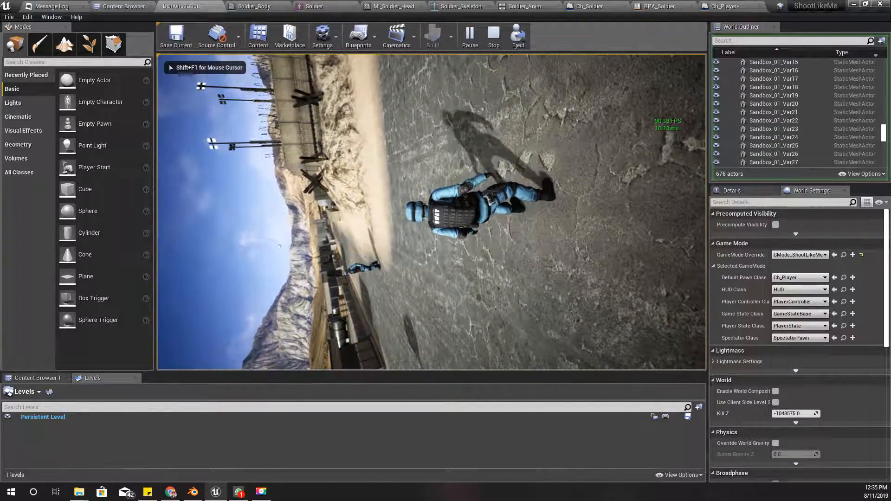
pyautogui.press('Escape')
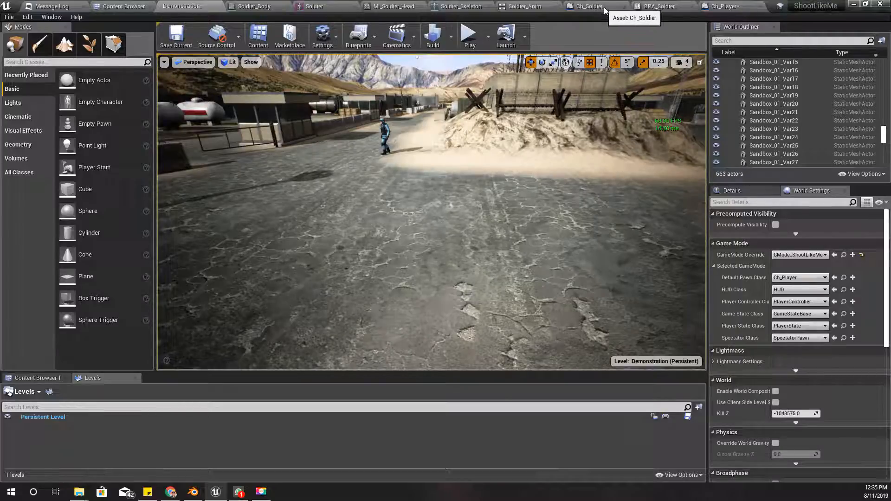
# Examine how the Camera and SpringArm are oriented relative to the soldier in Ch_Player's viewport.
pyautogui.click(589, 6)
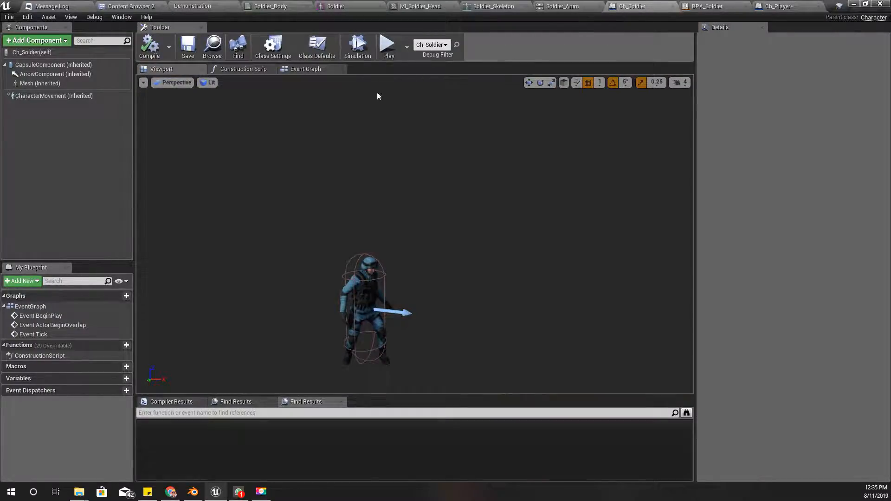
pyautogui.click(785, 5)
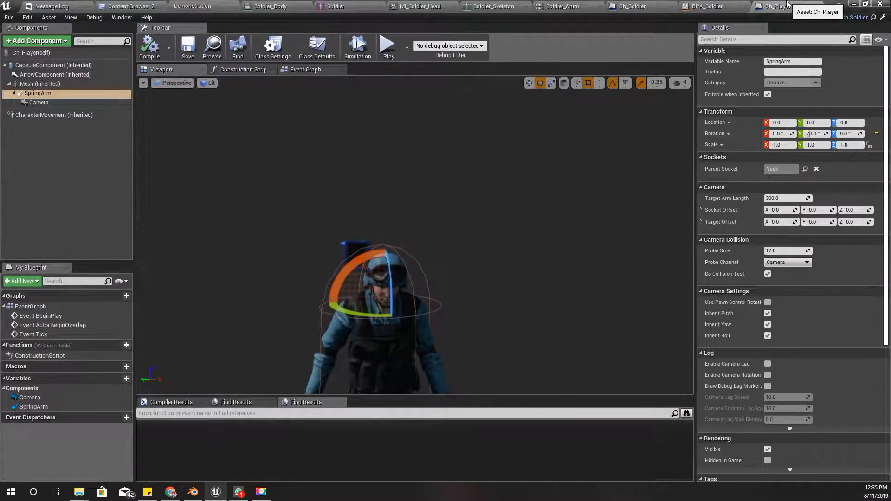
pyautogui.moveTo(450, 262); pyautogui.dragTo(325, 264)
pyautogui.click(308, 264)
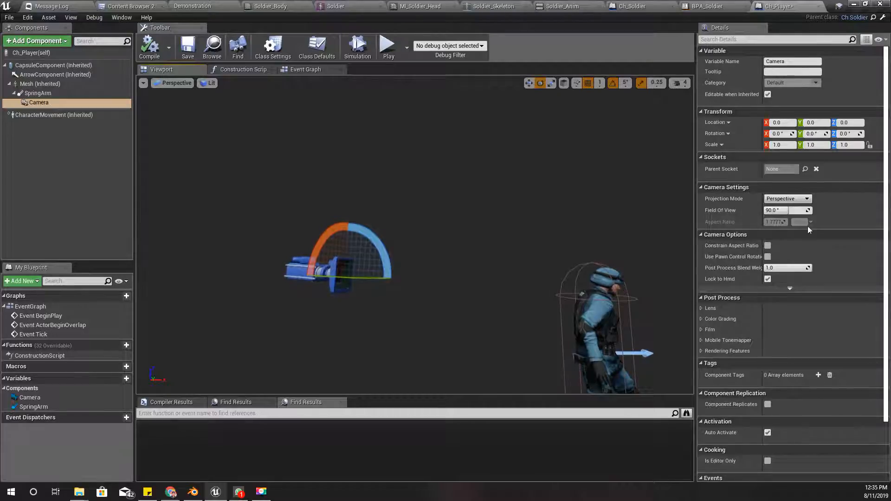
pyautogui.press('f')
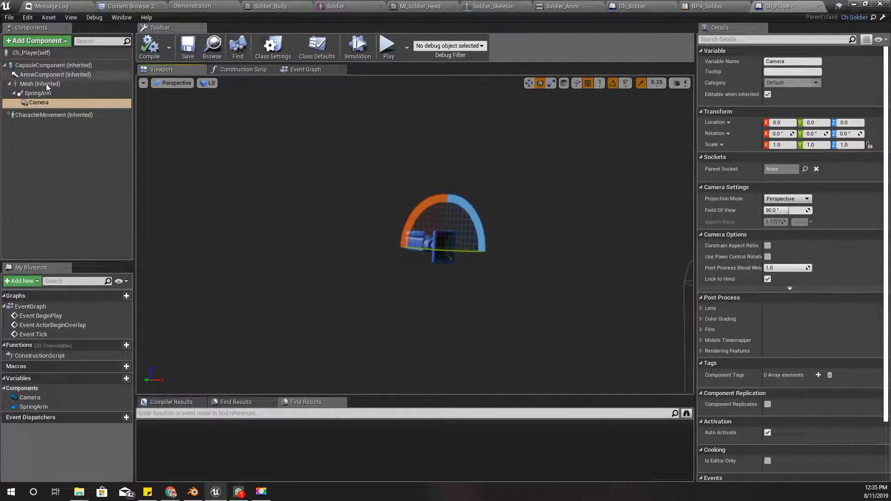
pyautogui.click(38, 93)
pyautogui.moveTo(661, 330)
pyautogui.mouseDown(button='right')
pyautogui.moveTo(640, 320)
pyautogui.moveTo(668, 325)
pyautogui.moveTo(661, 329)
pyautogui.mouseUp(button='right')
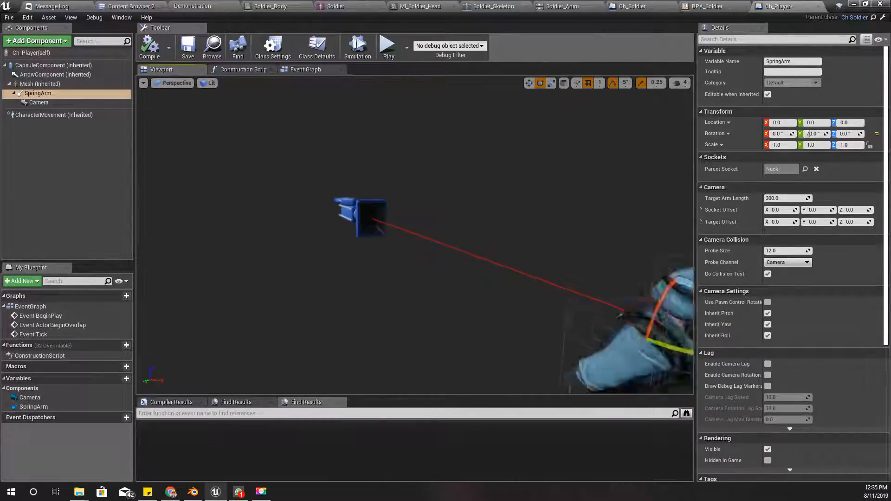
pyautogui.press('f')
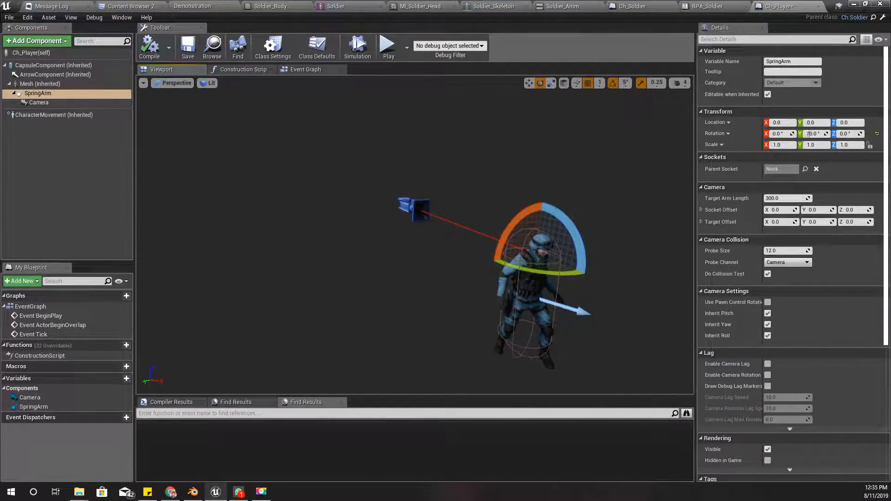
# Enable Pause Anims in the advanced animation settings of Ch_Player's inherited Mesh component.
pyautogui.click(41, 83)
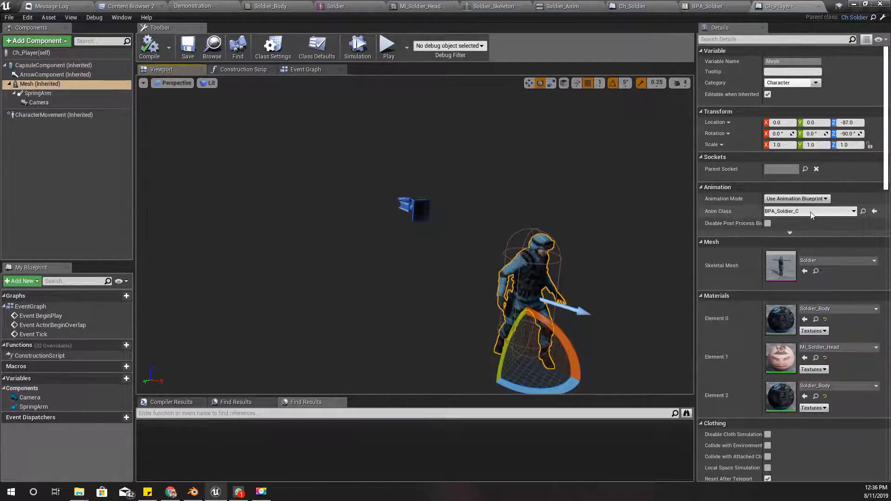
pyautogui.click(789, 232)
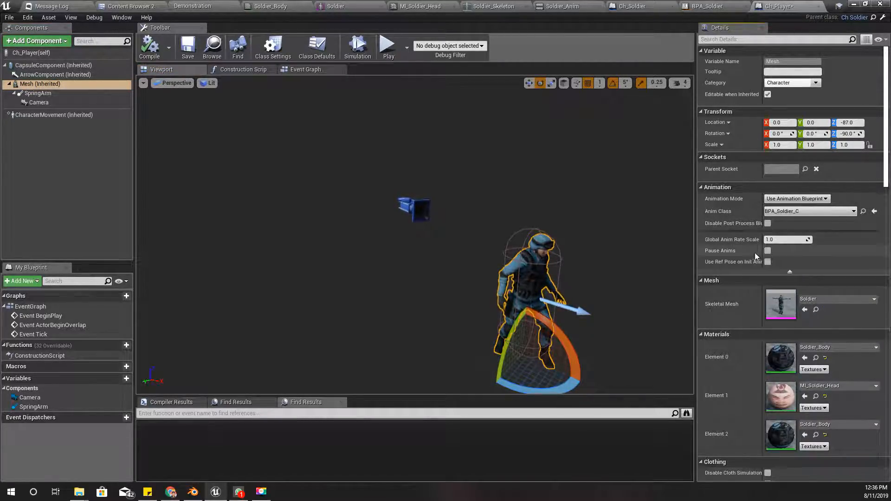
pyautogui.click(768, 251)
# Try to rotate Ch_Player's SpringArm freehand in the viewport, undo the rotation, and reselect the SpringArm.
pyautogui.moveTo(475, 245); pyautogui.dragTo(445, 243, button='right')
pyautogui.click(450, 198)
pyautogui.click(38, 92)
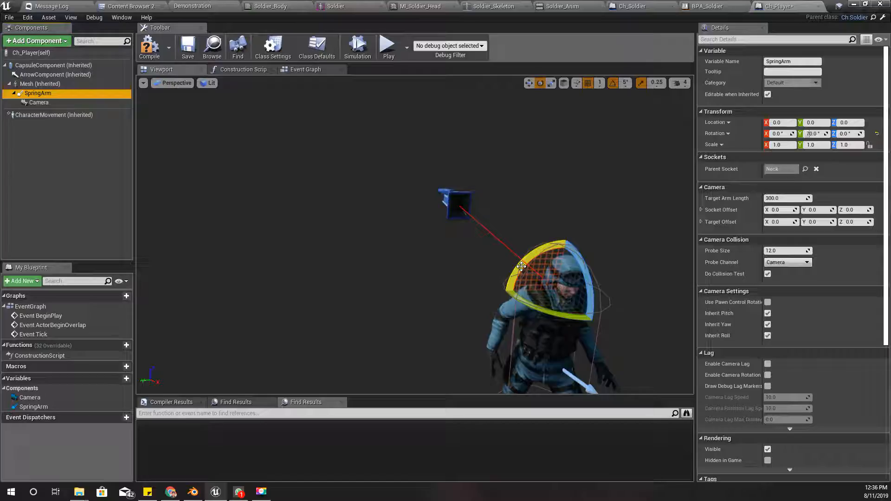
pyautogui.moveTo(521, 266); pyautogui.dragTo(547, 261)
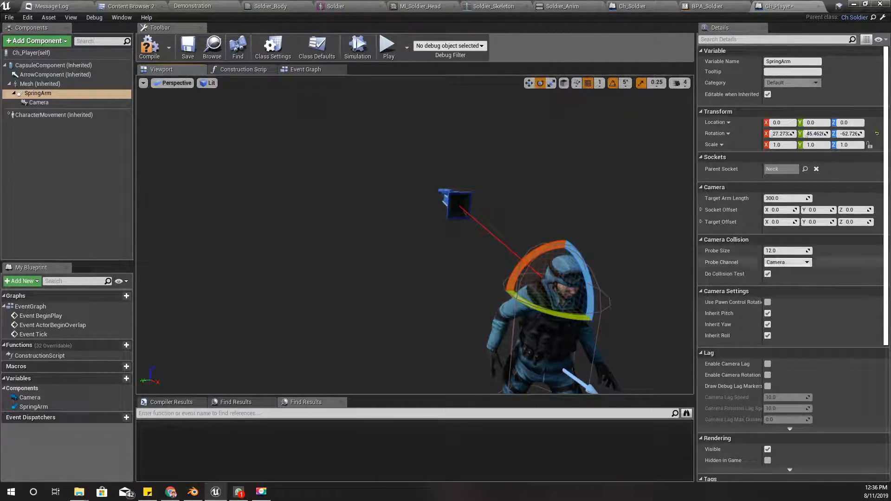
pyautogui.hotkey('ctrl', 'z')
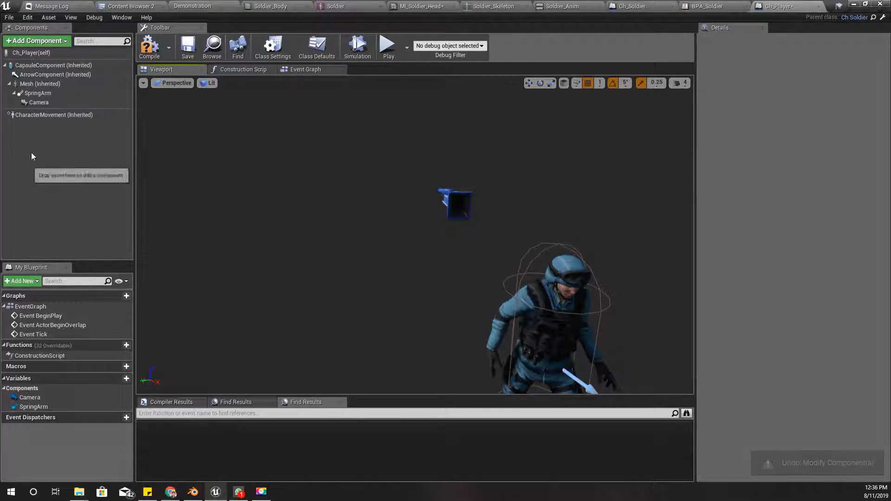
pyautogui.click(38, 92)
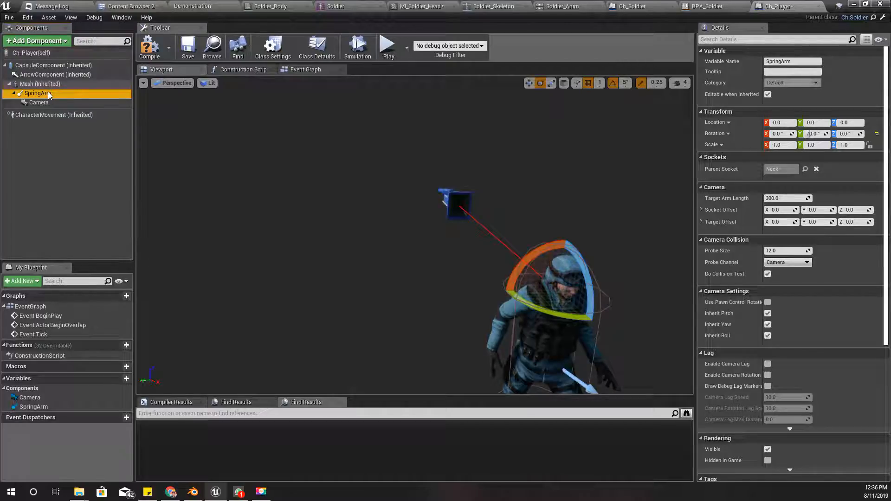
# Rotate Ch_Player's Camera to about -90° on X and play-test the Demonstration level with it.
pyautogui.click(38, 102)
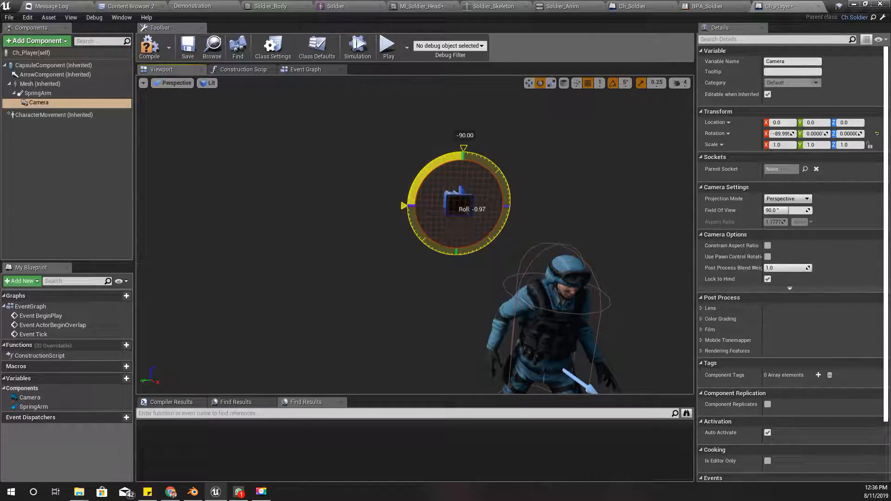
pyautogui.click(782, 133)
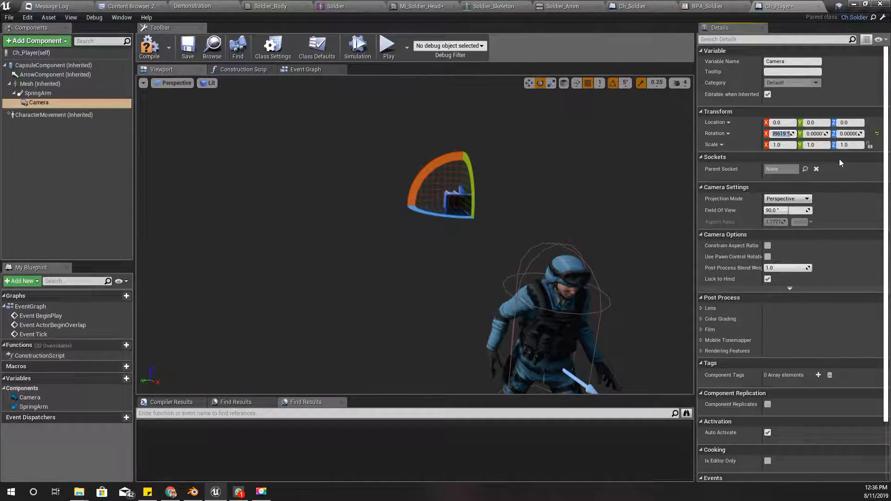
pyautogui.click(853, 158)
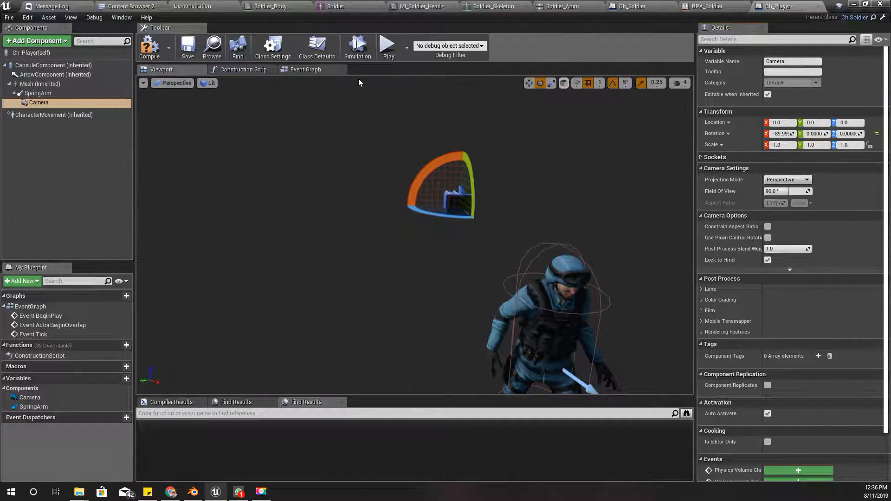
pyautogui.click(200, 5)
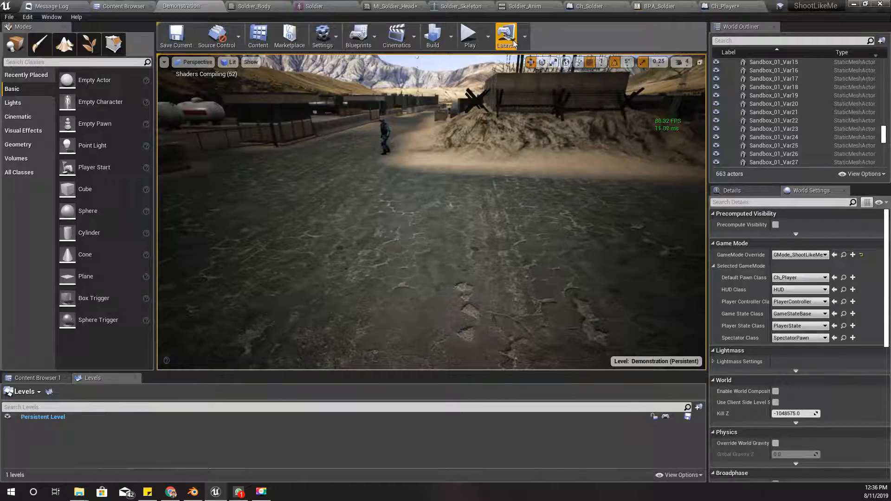
pyautogui.hotkey('alt', 'p')
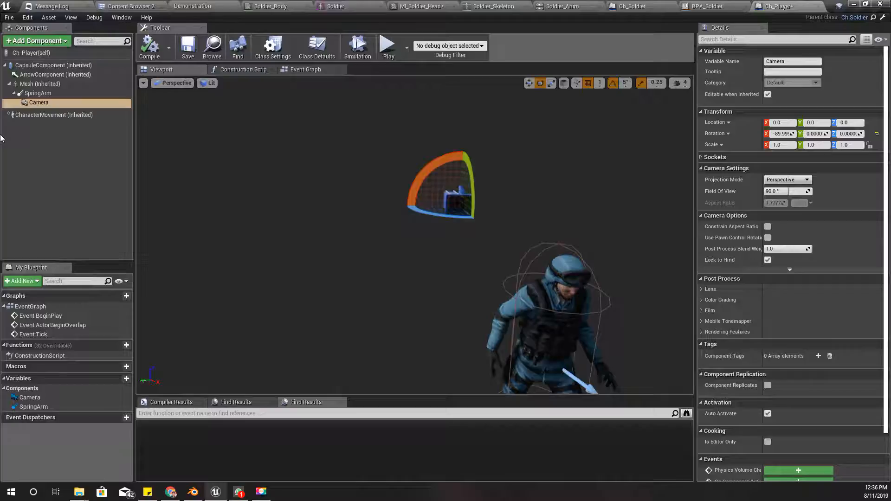
# Examine the placement and transform values of the SpringArm and Camera around the soldier in Ch_Player's viewport.
pyautogui.click(42, 93)
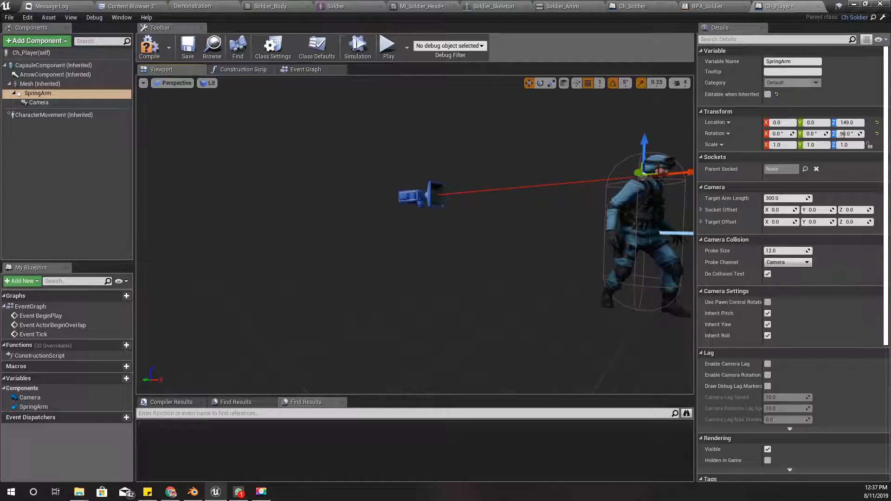
pyautogui.moveTo(416, 234)
pyautogui.keyDown('alt'); pyautogui.mouseDown()
pyautogui.moveTo(279, 234)
pyautogui.moveTo(417, 232)
pyautogui.mouseUp(); pyautogui.keyUp('alt')
pyautogui.scroll(-5, 415, 234)
pyautogui.scroll(5, 415, 234)
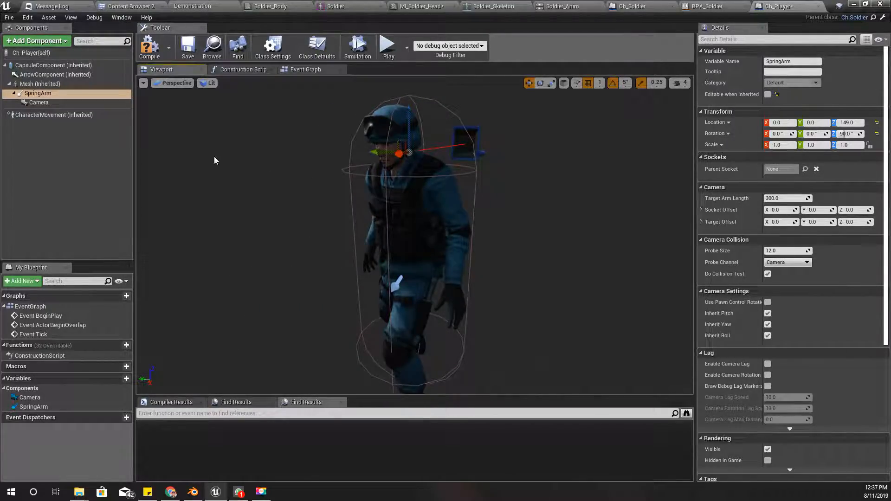
pyautogui.click(46, 103)
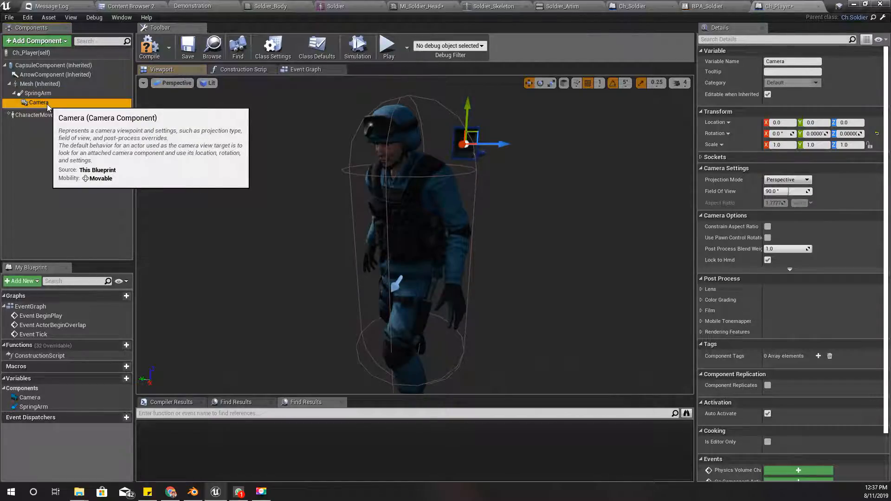
pyautogui.click(37, 94)
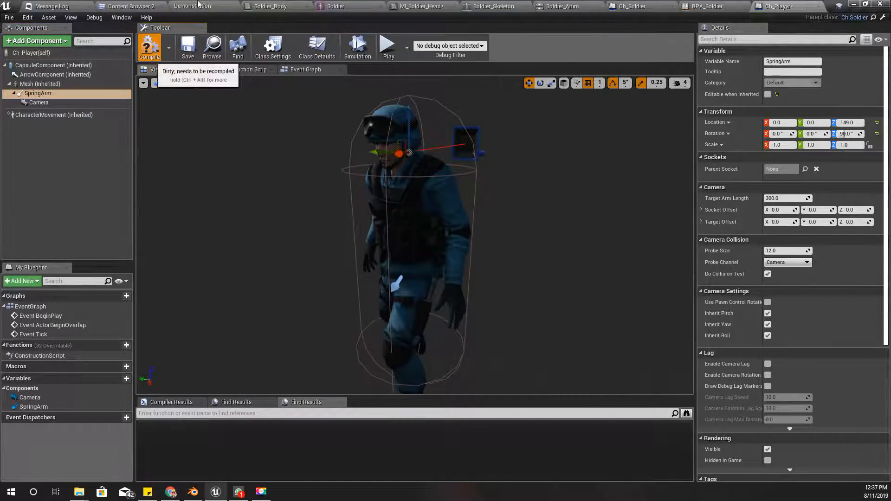
# Play-test the Demonstration level with the repositioned SpringArm and Camera, and stop the session.
pyautogui.click(196, 4)
pyautogui.click(470, 37)
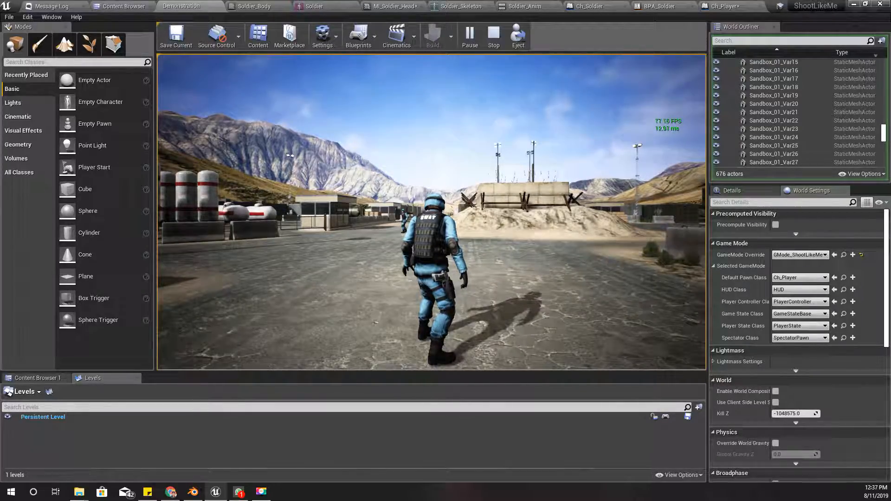
pyautogui.press('Escape')
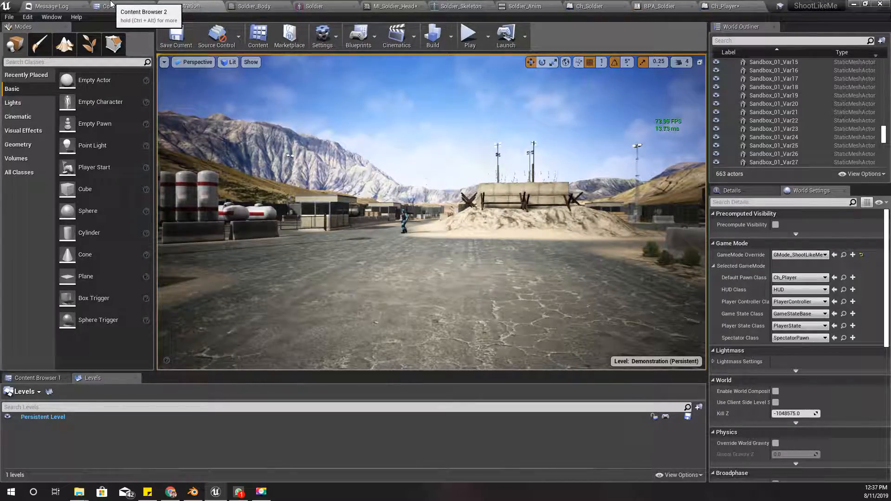
pyautogui.click(322, 36)
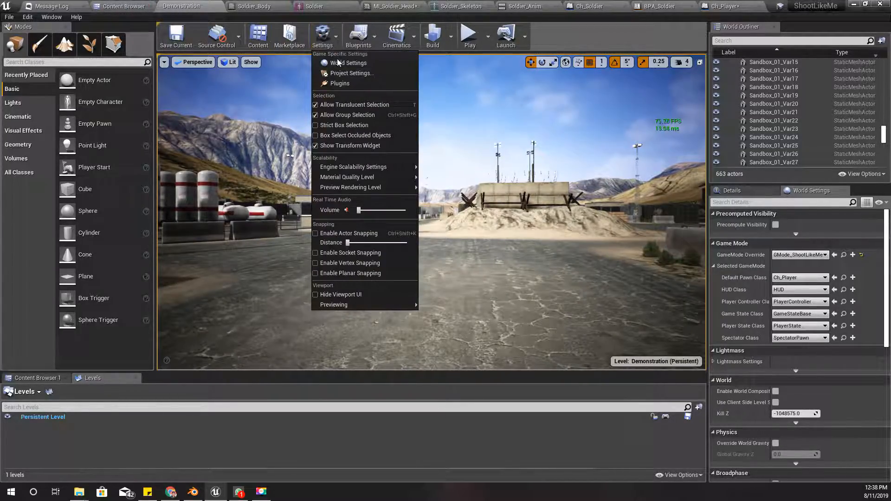
pyautogui.click(340, 83)
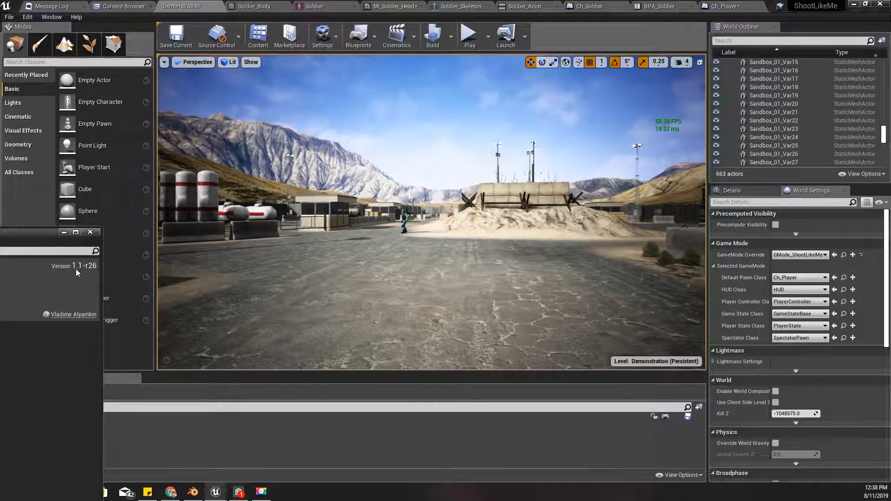
pyautogui.click(91, 232)
# Open the engine's Input page in the Project Settings.
pyautogui.click(323, 38)
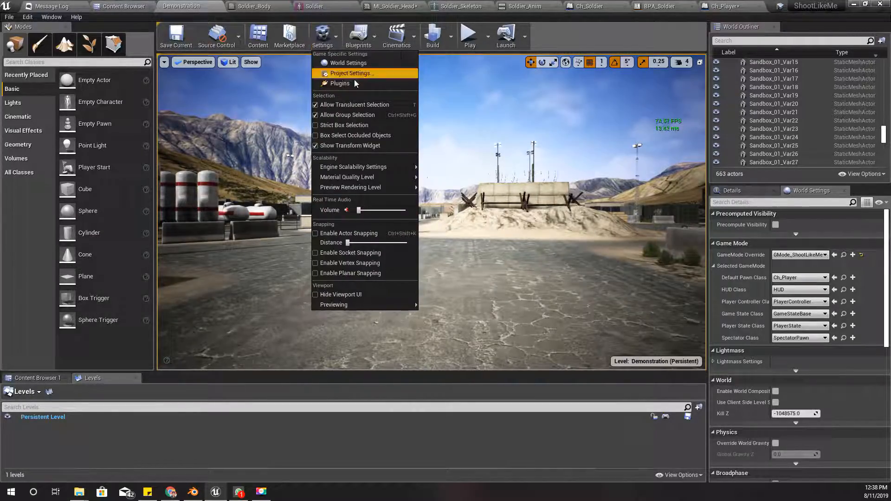
pyautogui.click(360, 74)
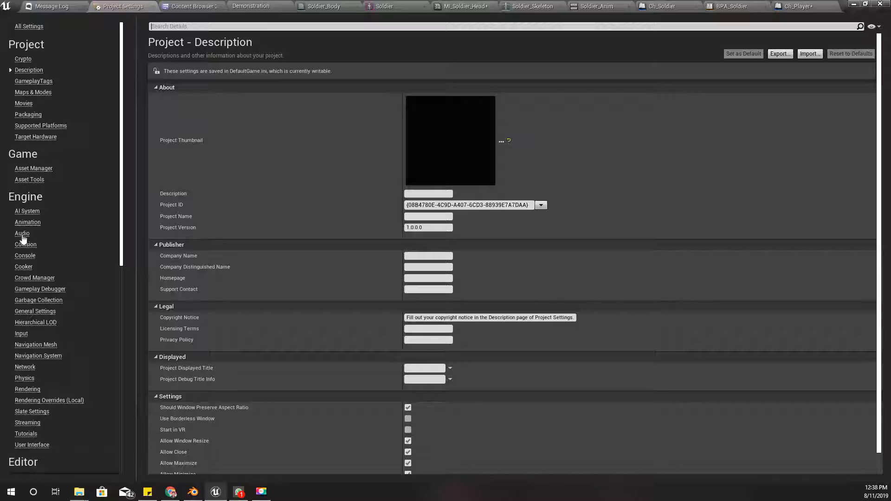
pyautogui.click(21, 335)
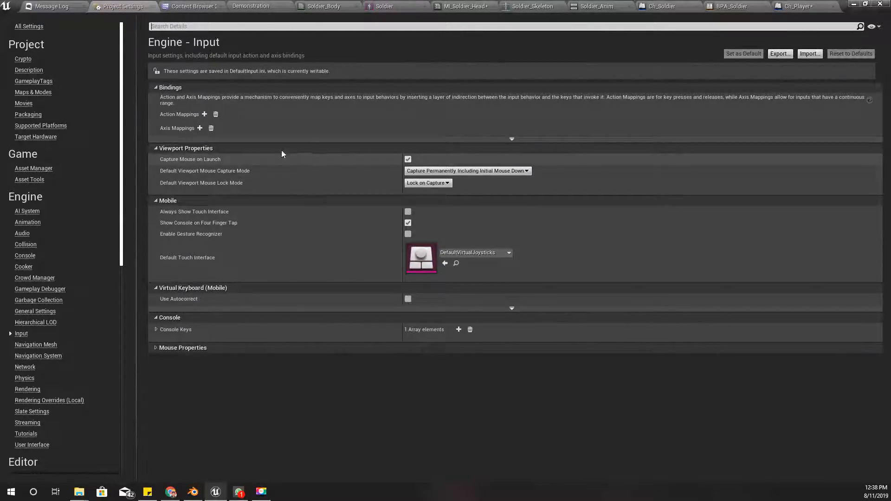
# Add an axis mapping named Turn and bind it to Mouse X.
pyautogui.click(200, 128)
pyautogui.click(157, 128)
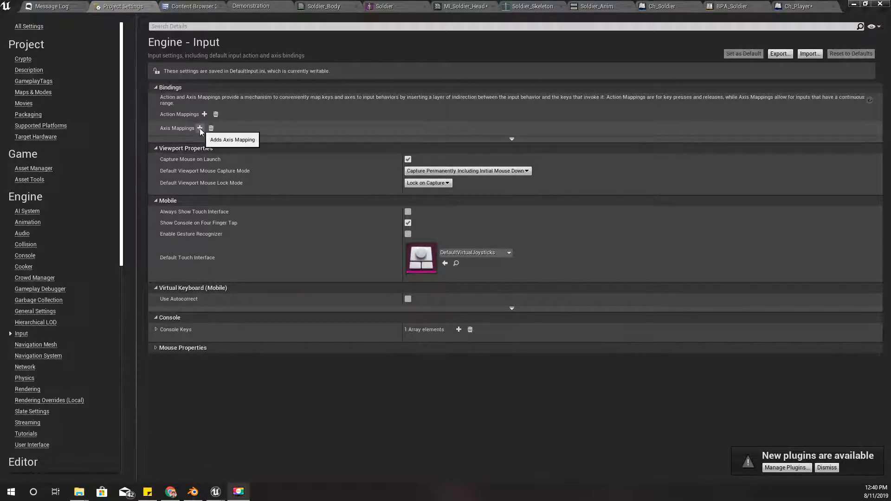
pyautogui.click(200, 128)
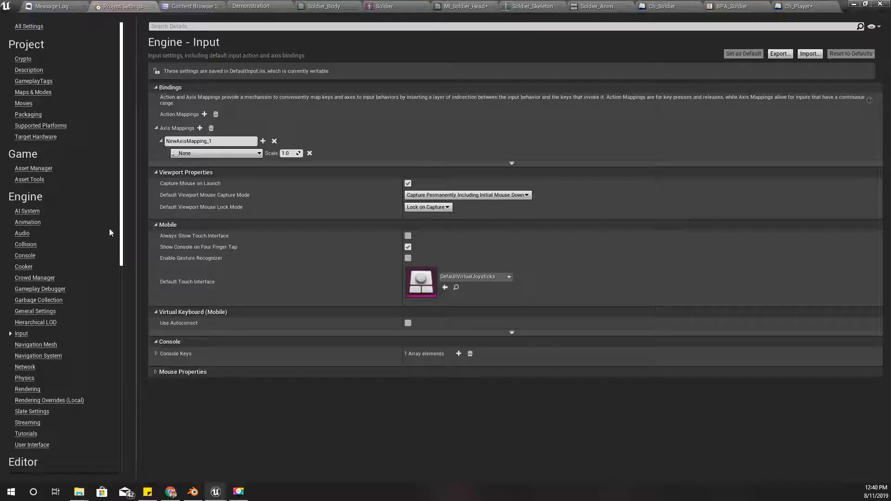
pyautogui.click(224, 140)
pyautogui.hotkey('ctrl', 'a')
pyautogui.press('BackSpace')
pyautogui.write('Turn')
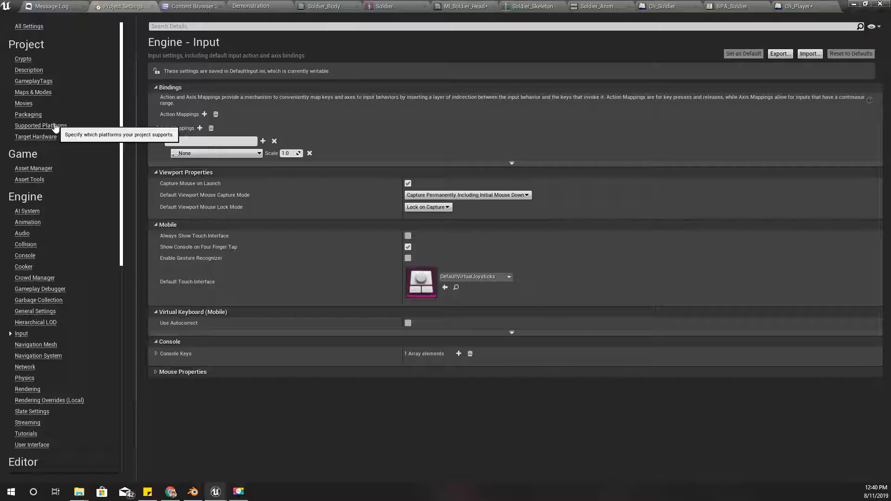
pyautogui.click(209, 155)
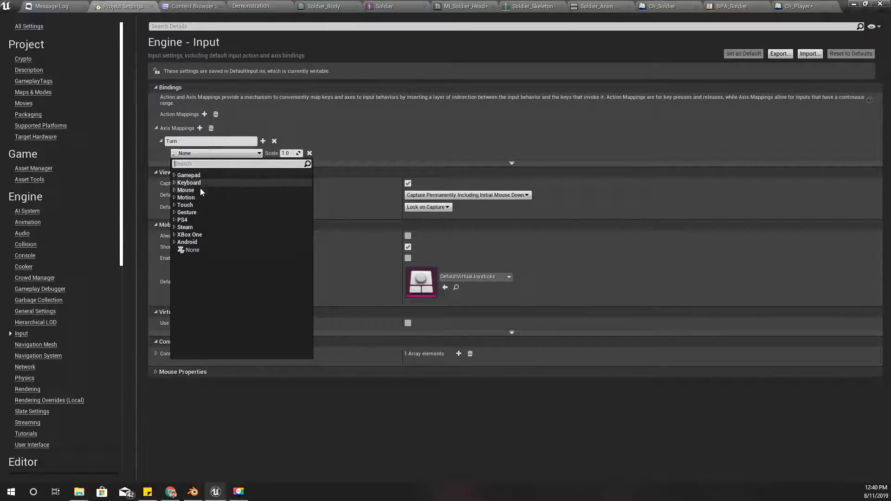
pyautogui.click(187, 190)
pyautogui.click(219, 199)
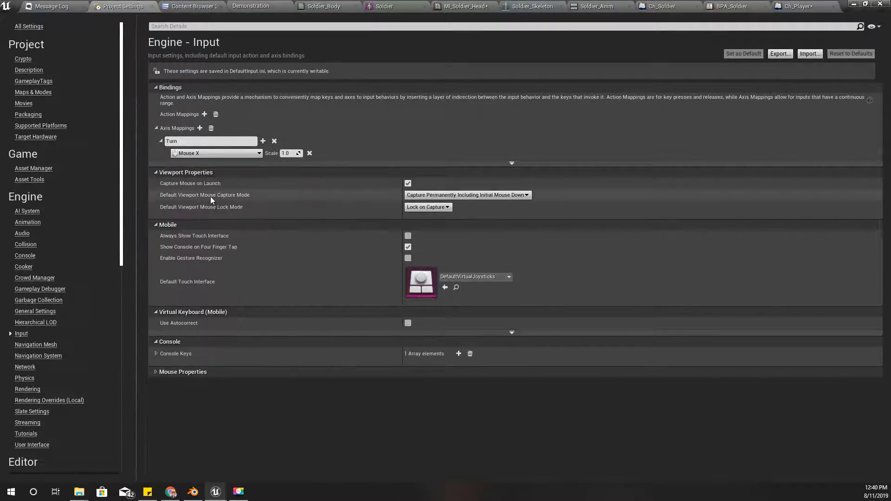
# Add a second axis mapping named LookUp and bind it to Mouse Y.
pyautogui.click(200, 128)
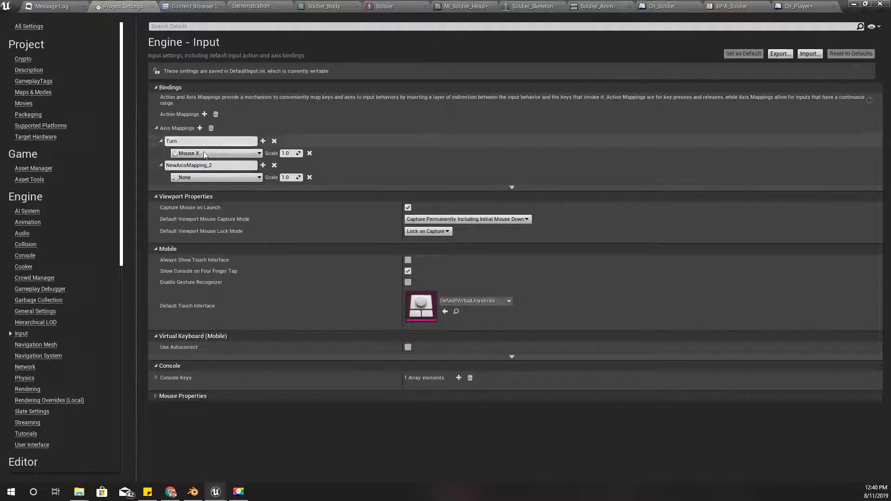
pyautogui.write('LookUp')
pyautogui.press('Return')
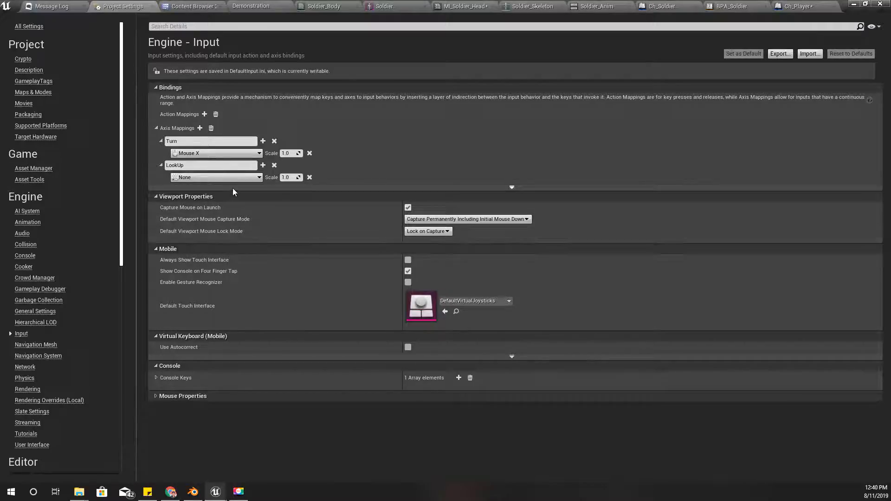
pyautogui.click(208, 179)
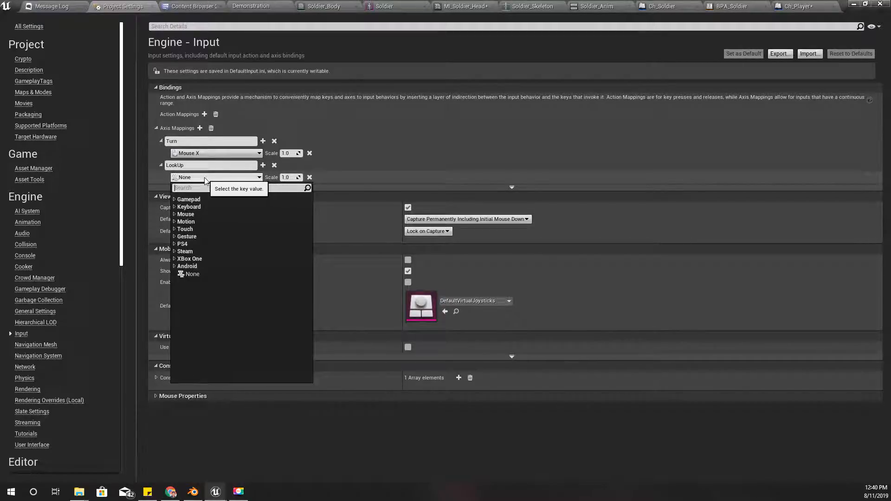
pyautogui.click(188, 215)
pyautogui.click(197, 228)
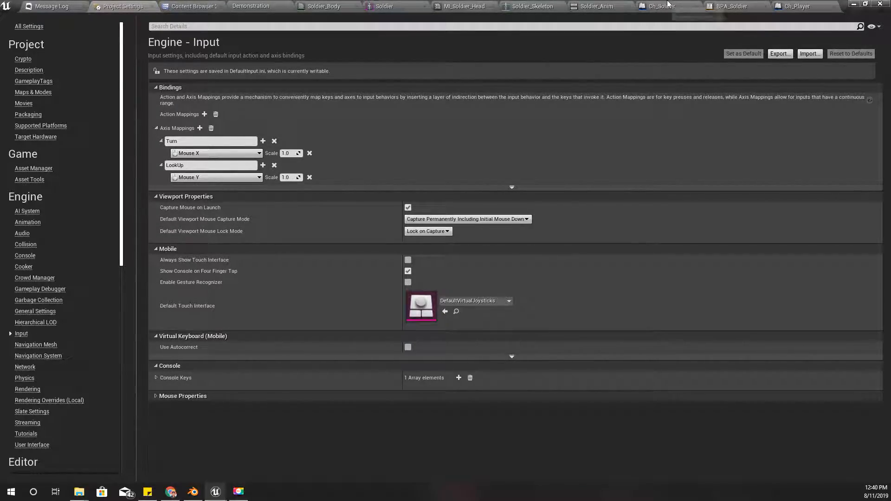
# Add a new event graph to the Ch_Player blueprint and name it Camera.
pyautogui.click(795, 6)
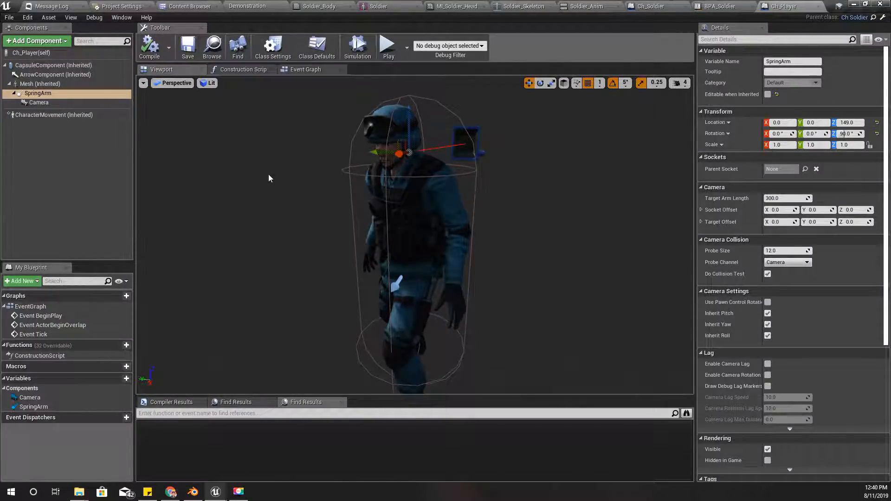
pyautogui.click(299, 69)
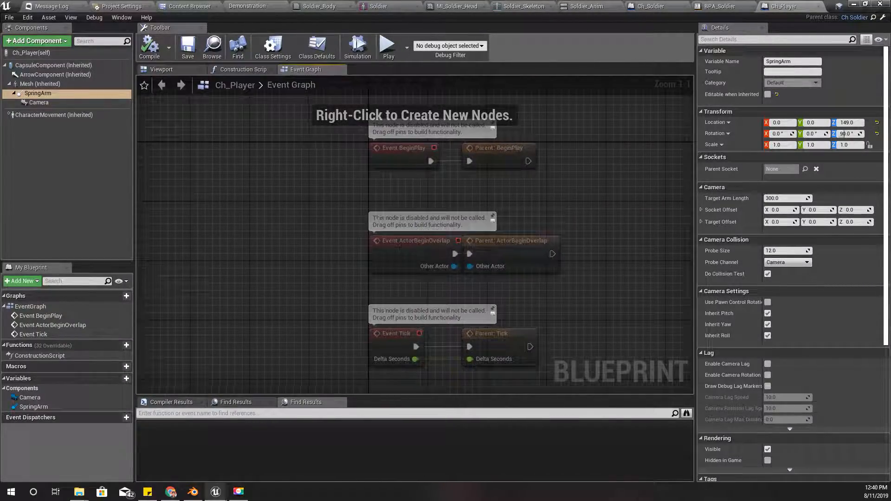
pyautogui.scroll(-2, 263, 227)
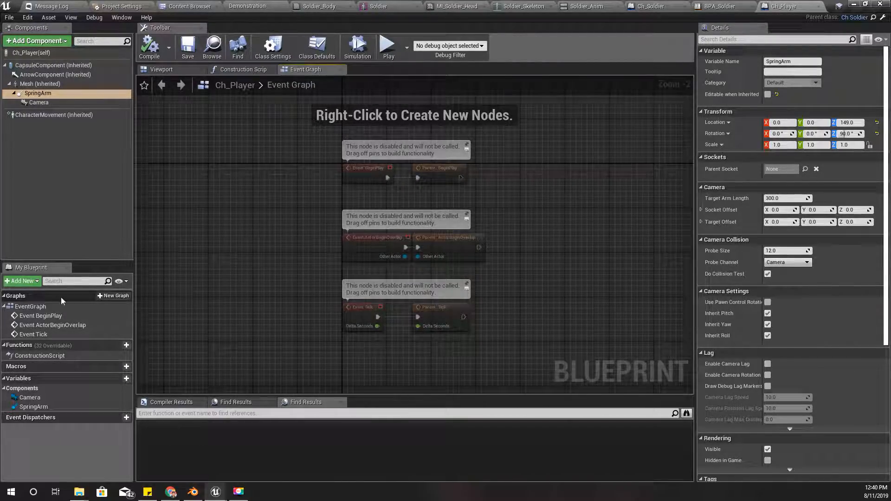
pyautogui.click(121, 296)
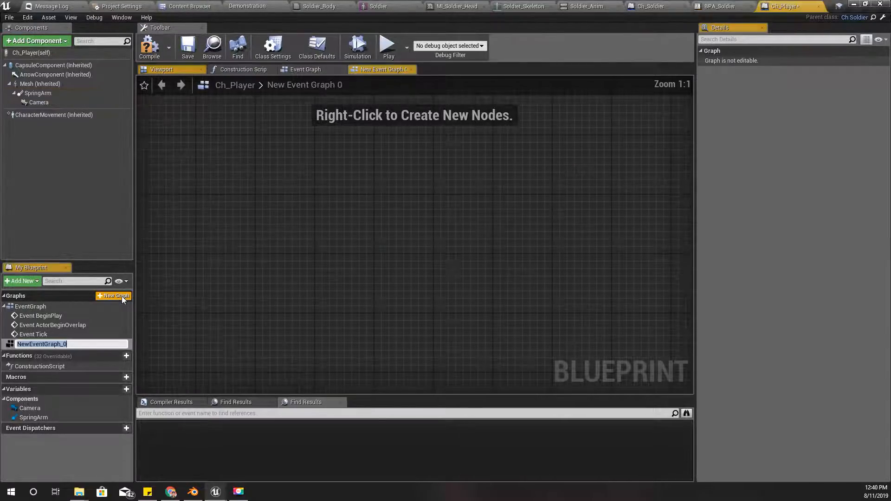
pyautogui.write('Camer')
pyautogui.hotkey('ctrl', 'z')
pyautogui.press('BackSpace')
pyautogui.press('BackSpace')
pyautogui.press('BackSpace')
pyautogui.press('BackSpace')
pyautogui.press('BackSpace')
pyautogui.press('BackSpace')
pyautogui.press('BackSpace')
pyautogui.press('BackSpace')
pyautogui.press('BackSpace')
pyautogui.press('BackSpace')
pyautogui.press('BackSpace')
pyautogui.press('BackSpace')
pyautogui.press('BackSpace')
pyautogui.press('BackSpace')
pyautogui.press('BackSpace')
pyautogui.write('Camera')
pyautogui.press('Return')
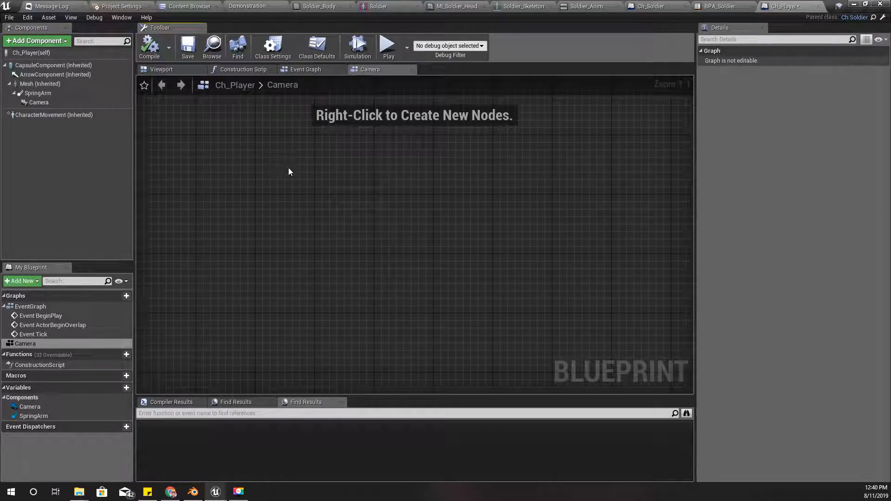
pyautogui.moveTo(285, 177); pyautogui.dragTo(229, 220, button='right')
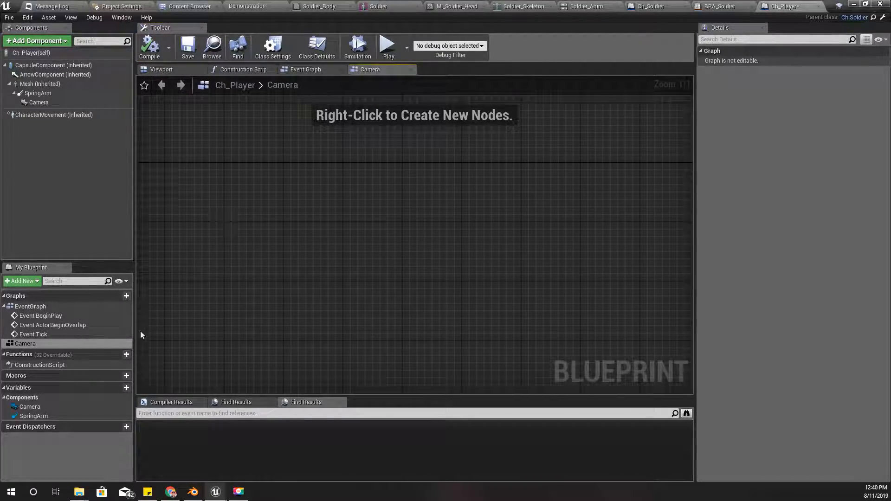
pyautogui.click(71, 345)
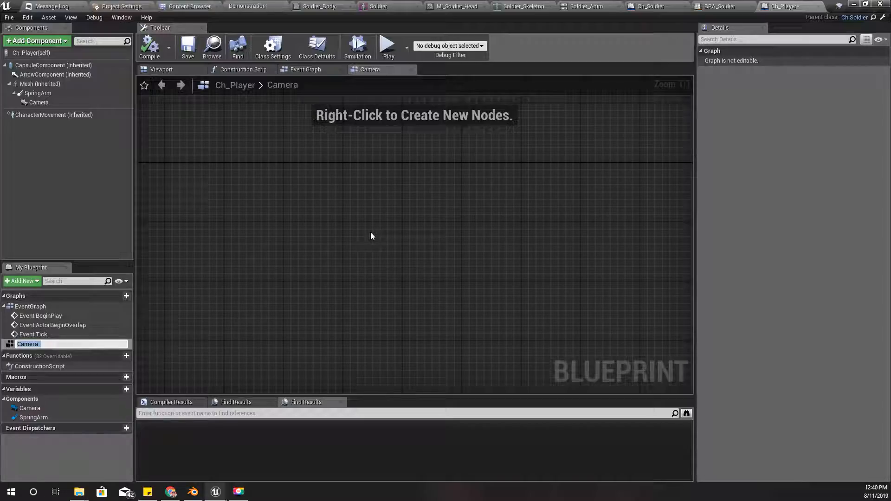
pyautogui.press('Return')
pyautogui.rightClick(287, 164)
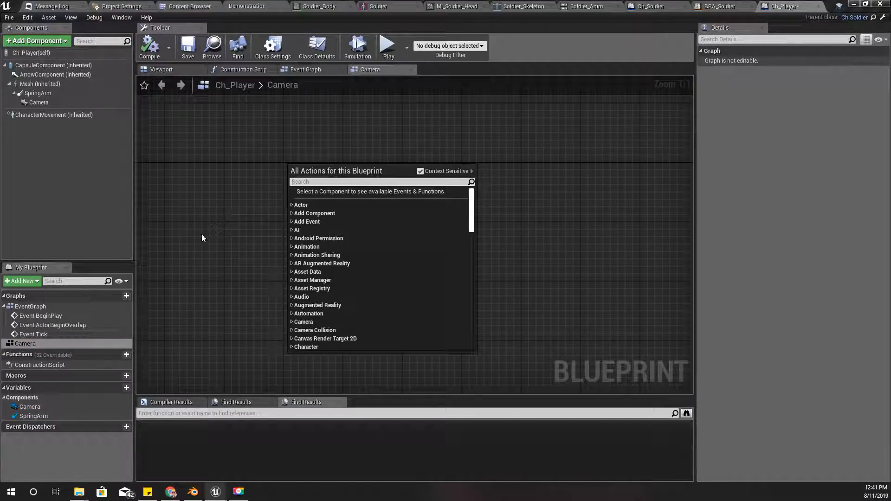
# Rename the Camera graph of Ch_Player as Basic Input and compile the blueprint.
pyautogui.click(77, 346)
pyautogui.click(77, 346)
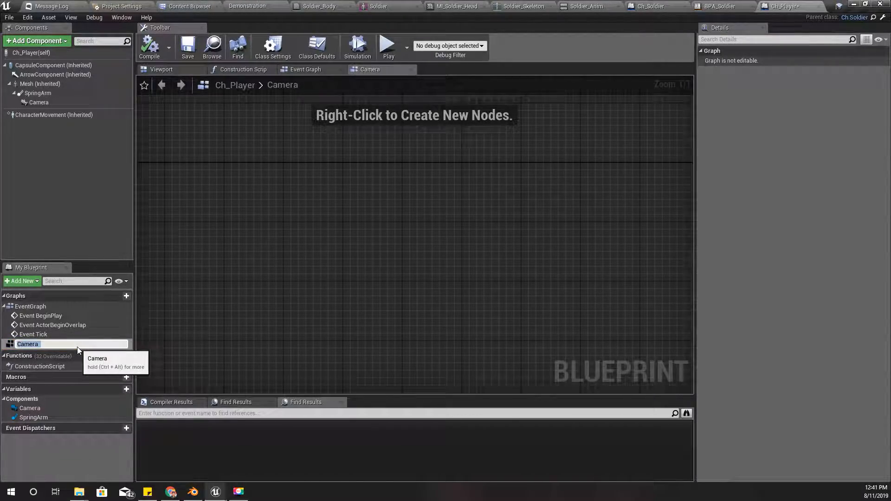
pyautogui.write('Basic In')
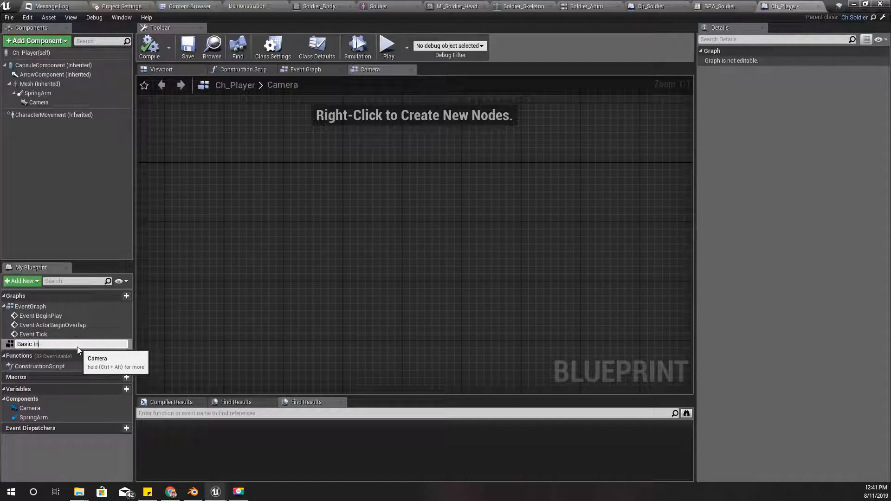
pyautogui.write('put')
pyautogui.press('Return')
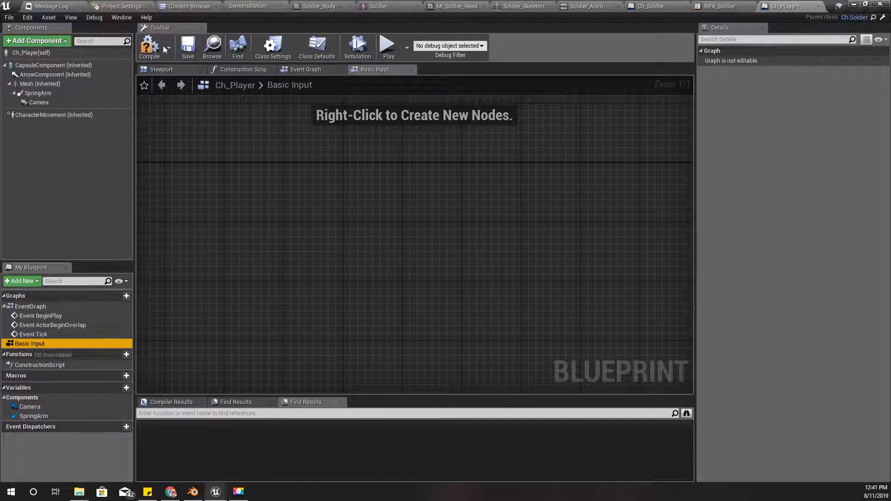
pyautogui.click(149, 46)
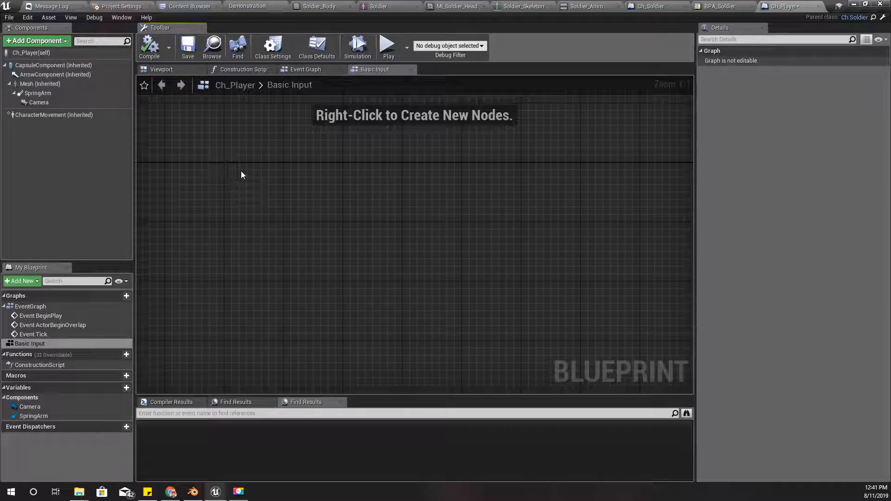
# Add the Turn and LookUp input axis events to the Basic Input graph, one above the other.
pyautogui.rightClick(241, 174)
pyautogui.write('Turn')
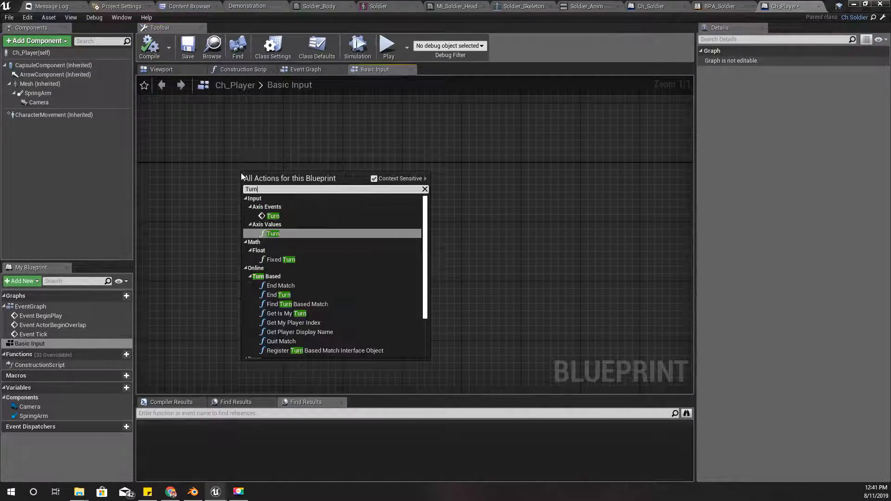
pyautogui.press('Up')
pyautogui.press('Return')
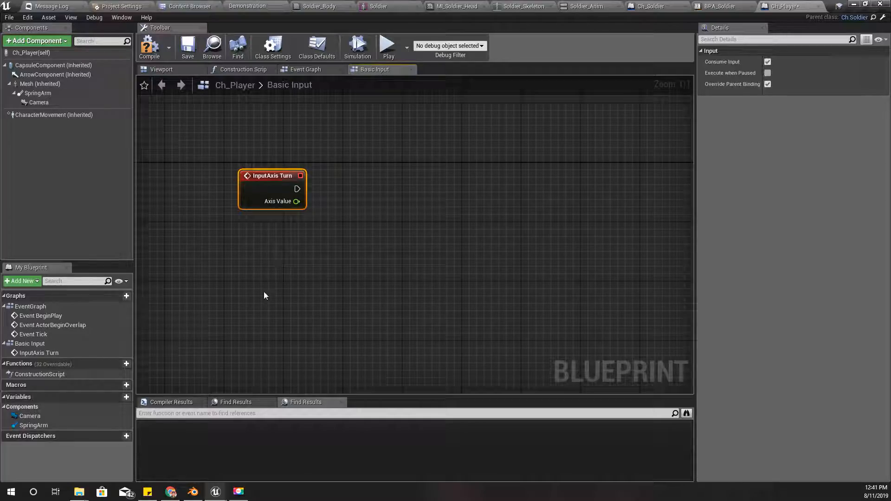
pyautogui.rightClick(239, 293)
pyautogui.write('Loo')
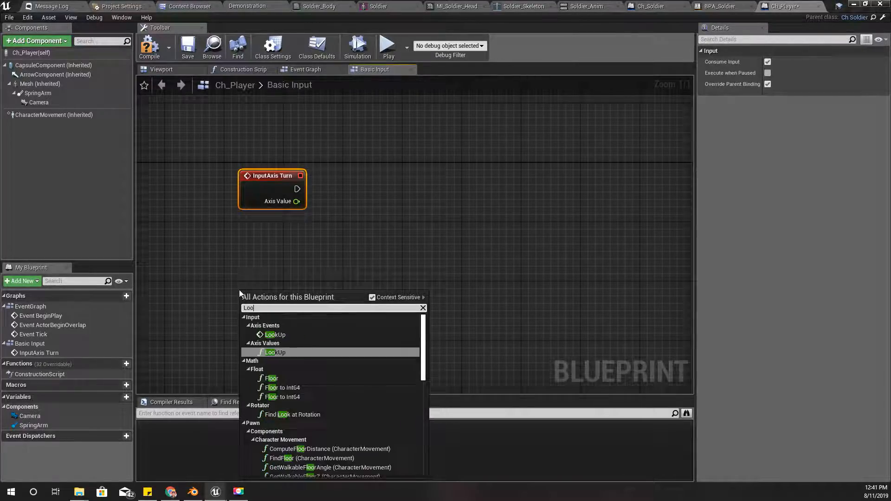
pyautogui.press('Up')
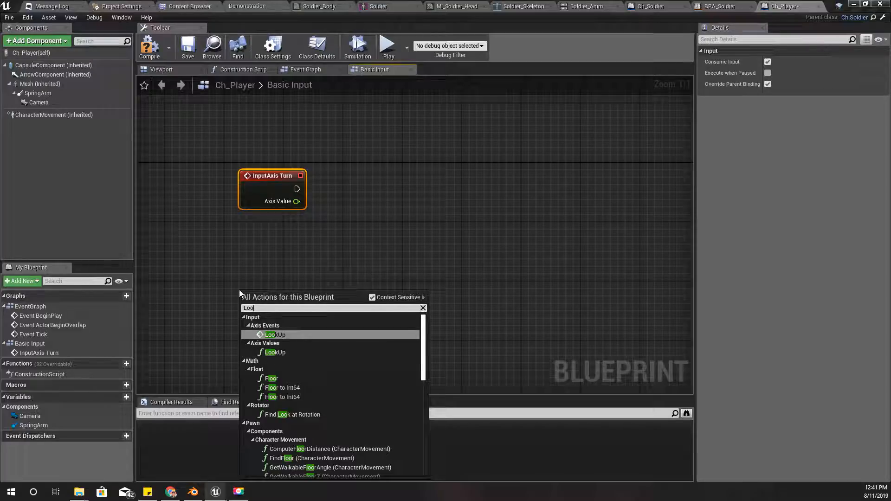
pyautogui.press('Return')
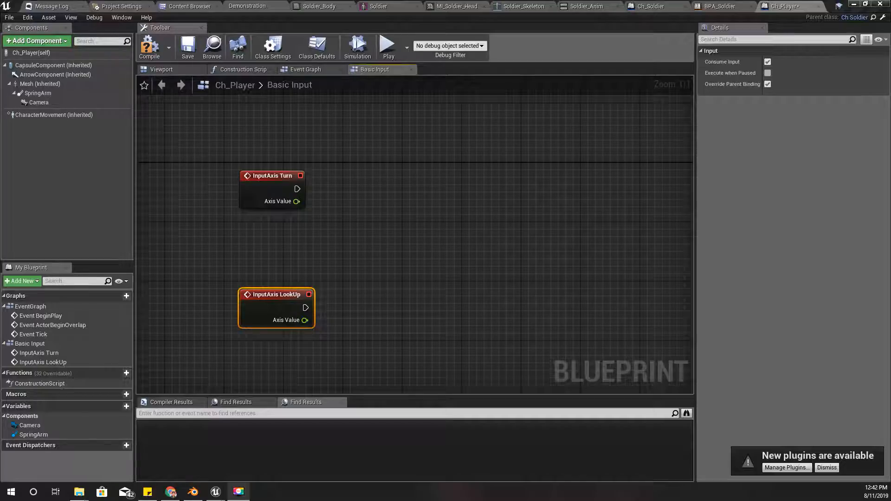
# Connect InputAxis Turn to a new Add Controller Yaw Input node and feed its Axis Value into Val.
pyautogui.moveTo(295, 188); pyautogui.dragTo(345, 191)
pyautogui.write('add copntroll')
pyautogui.press('BackSpace')
pyautogui.press('BackSpace')
pyautogui.press('BackSpace')
pyautogui.press('BackSpace')
pyautogui.press('BackSpace')
pyautogui.press('BackSpace')
pyautogui.press('BackSpace')
pyautogui.press('BackSpace')
pyautogui.write('cop')
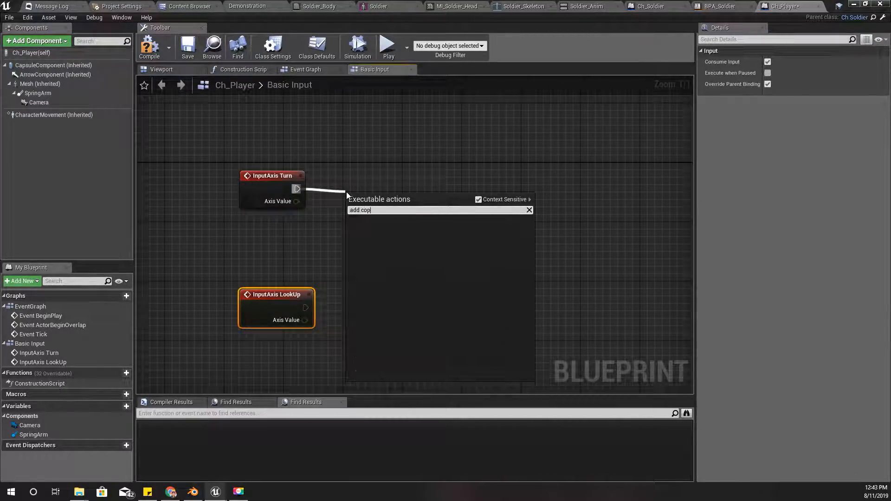
pyautogui.press('BackSpace')
pyautogui.write('ntroll')
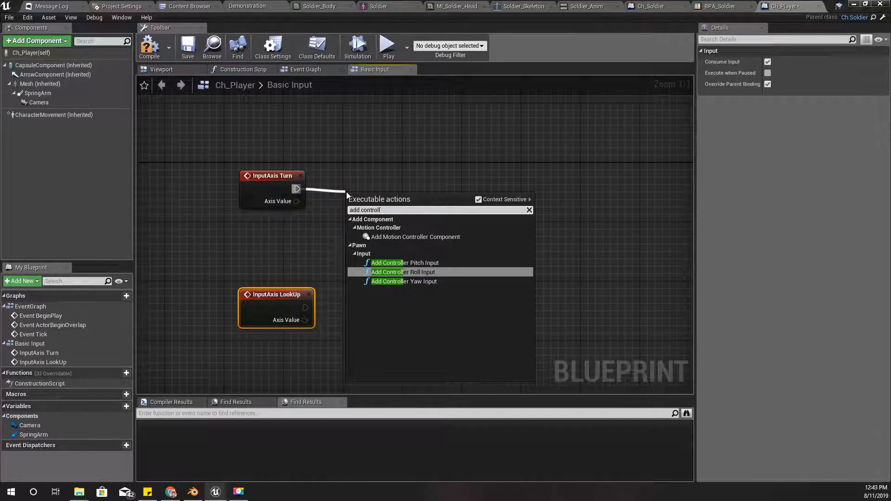
pyautogui.press('Up')
pyautogui.press('Down')
pyautogui.press('Down')
pyautogui.press('Return')
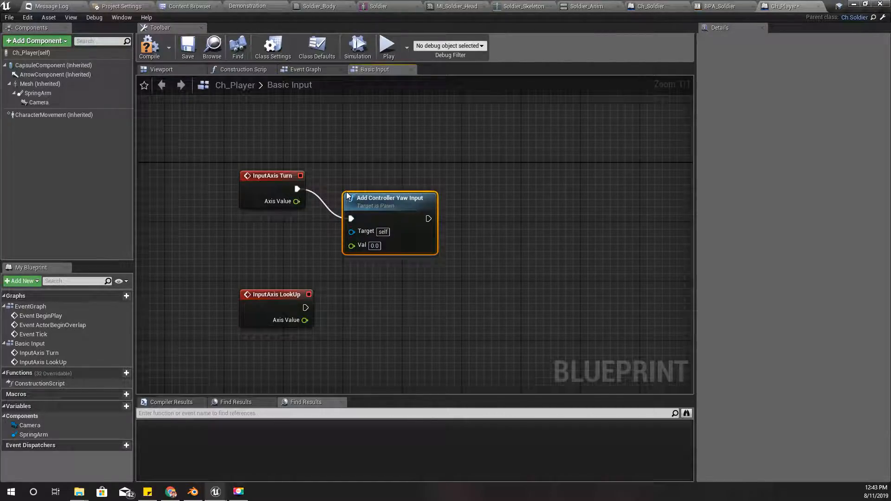
pyautogui.moveTo(399, 203); pyautogui.dragTo(449, 189)
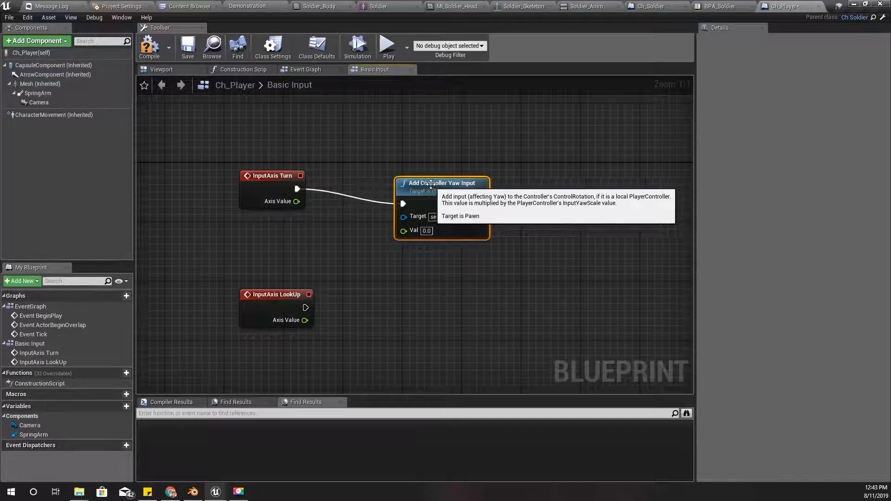
pyautogui.moveTo(296, 201); pyautogui.dragTo(408, 231)
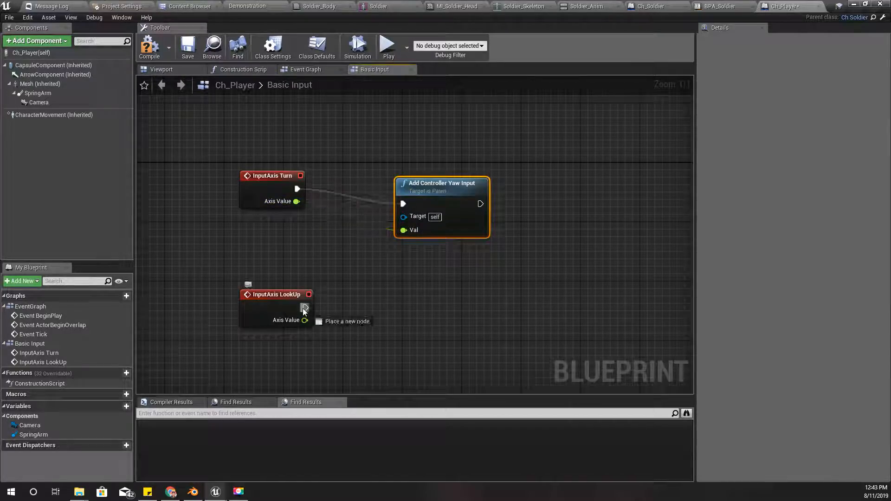
# Connect InputAxis LookUp to a new Add Controller Pitch Input node, feed its Axis Value into Val, and compile the blueprint.
pyautogui.moveTo(305, 308); pyautogui.dragTo(391, 308)
pyautogui.write('add controll')
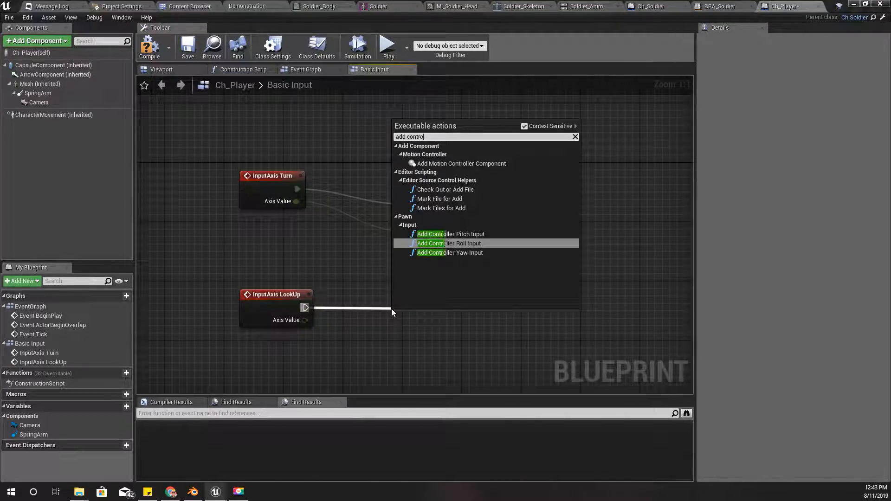
pyautogui.press('Up')
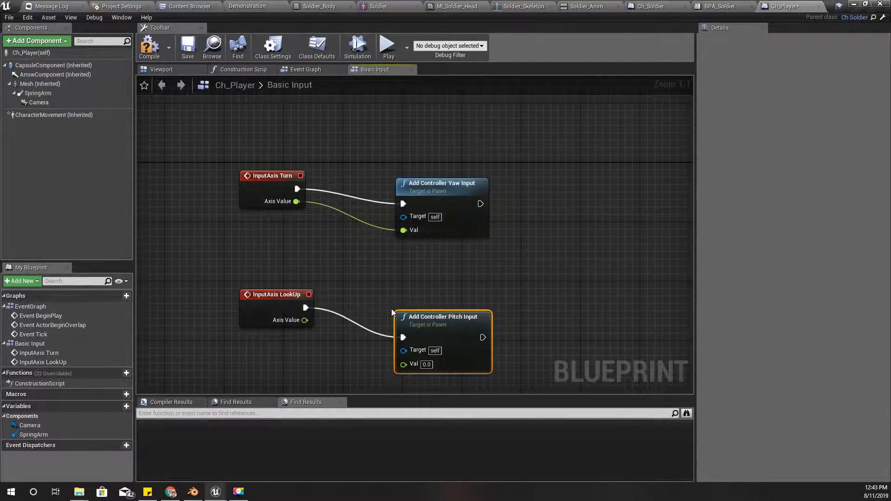
pyautogui.press('Return')
pyautogui.moveTo(431, 327); pyautogui.dragTo(446, 297)
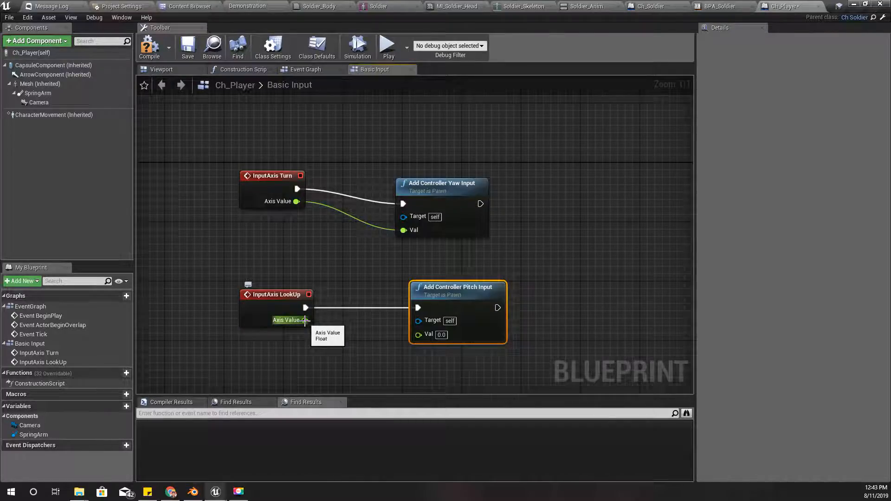
pyautogui.moveTo(304, 320); pyautogui.dragTo(418, 334)
pyautogui.click(152, 53)
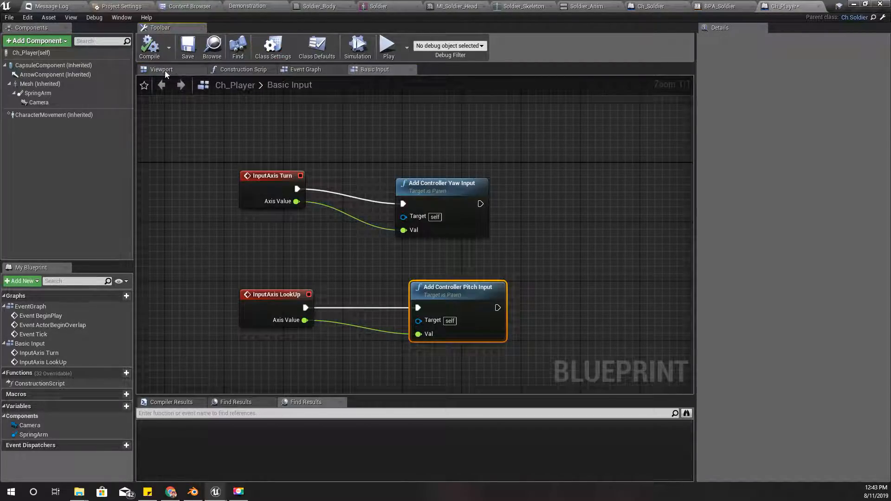
# Check Ch_Player's own defaults, and play-test the Demonstration level with the new mouse input before stopping the session.
pyautogui.click(37, 52)
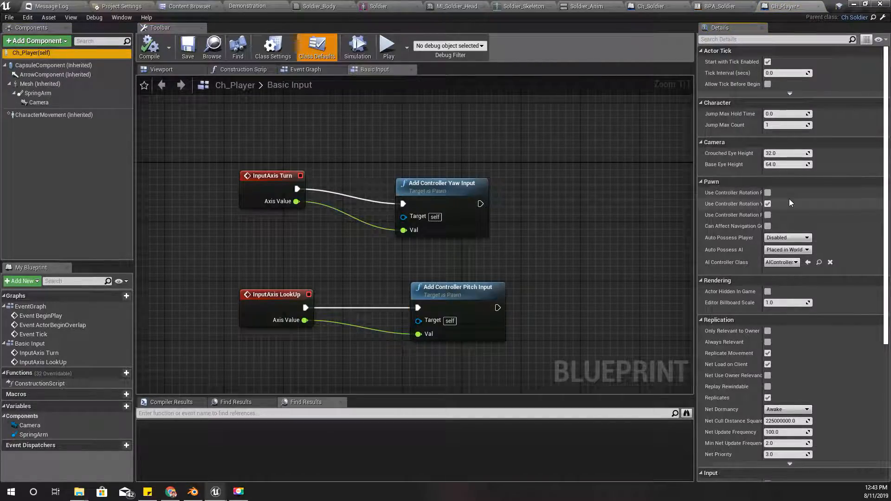
pyautogui.click(246, 5)
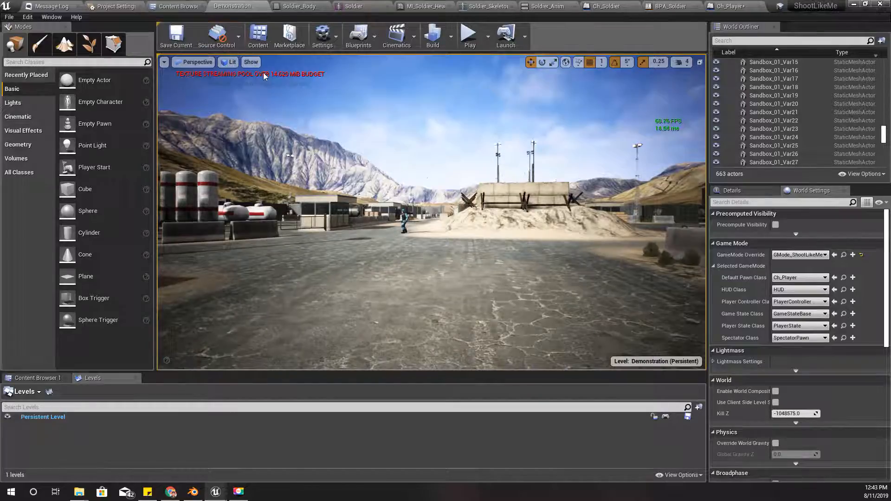
pyautogui.click(518, 169)
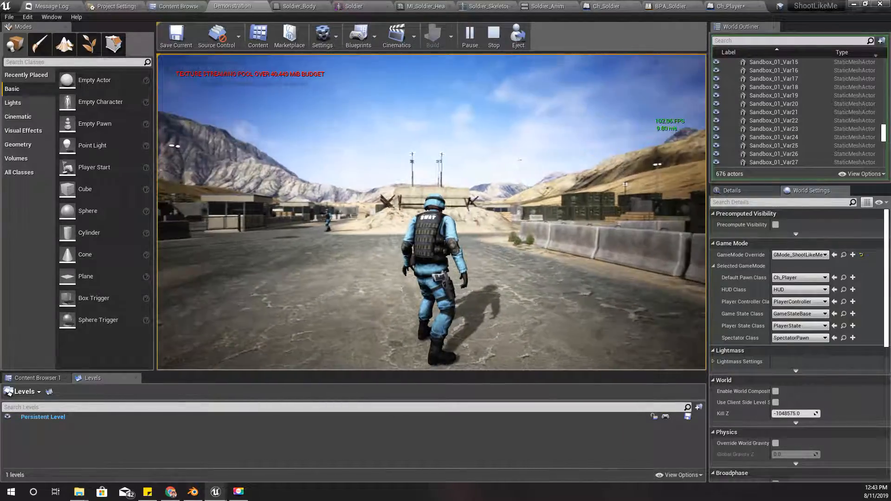
pyautogui.press('Escape')
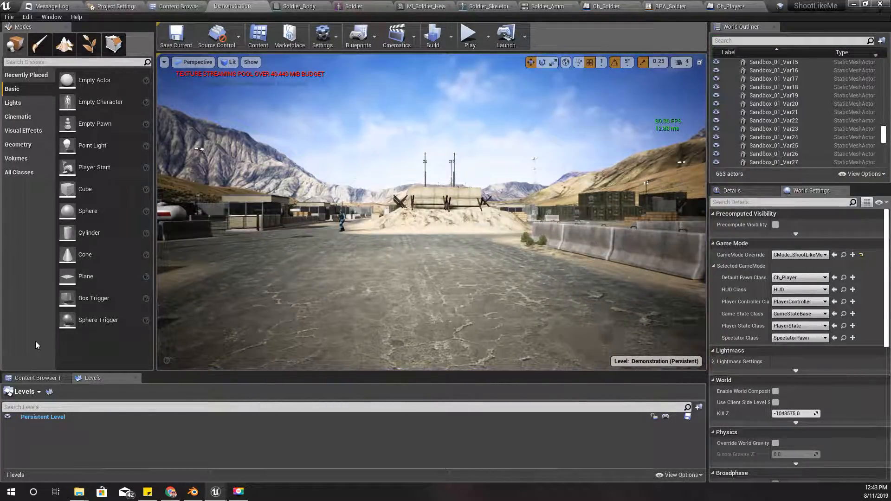
# Show Ch_Soldier's class defaults with fully readable property names and examine the Pawn options for controller rotation.
pyautogui.click(607, 6)
pyautogui.click(784, 6)
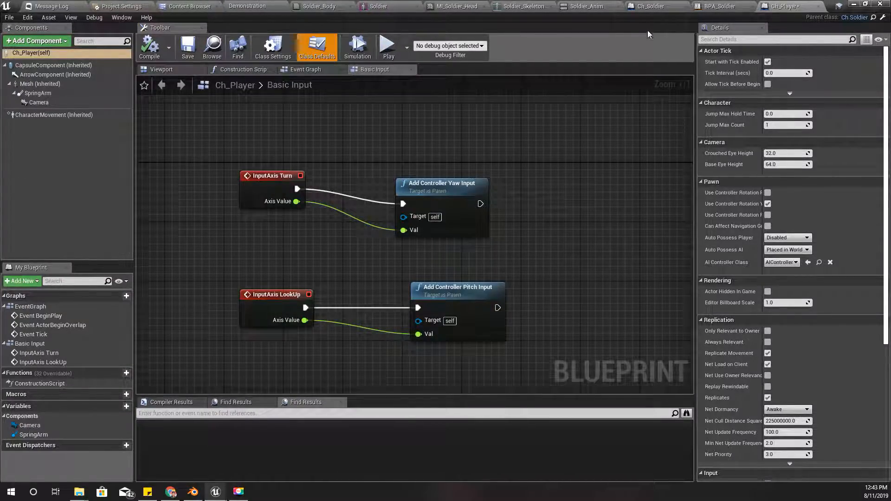
pyautogui.click(649, 6)
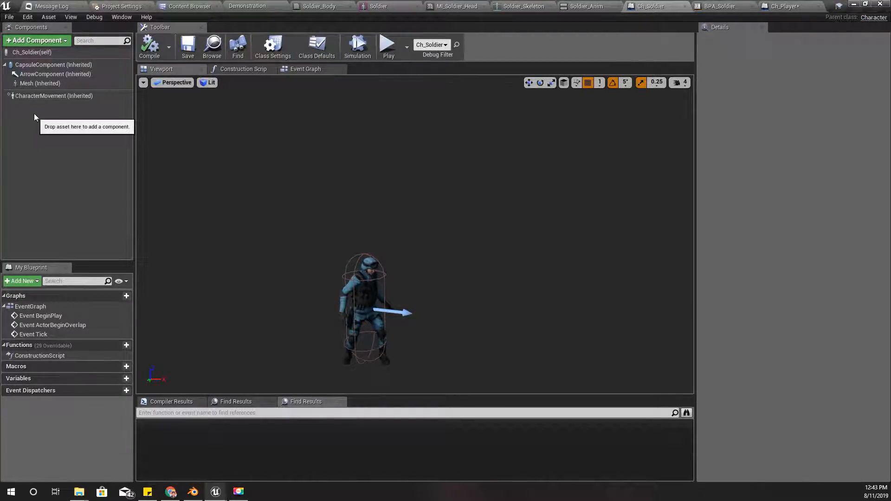
pyautogui.click(35, 95)
pyautogui.click(317, 46)
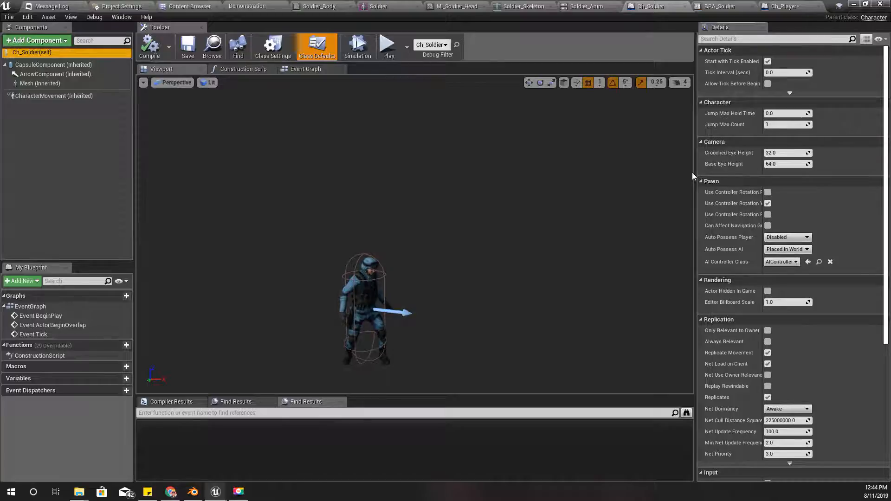
pyautogui.moveTo(694, 175); pyautogui.dragTo(538, 188)
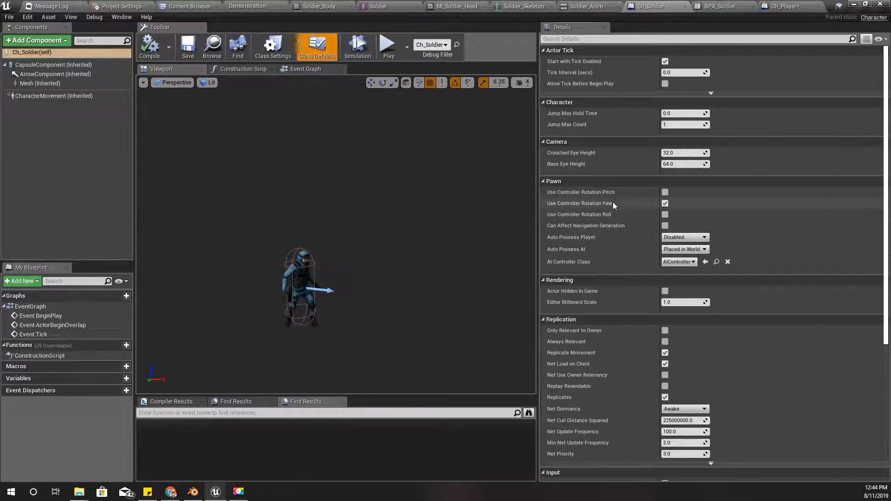
pyautogui.moveTo(590, 203)
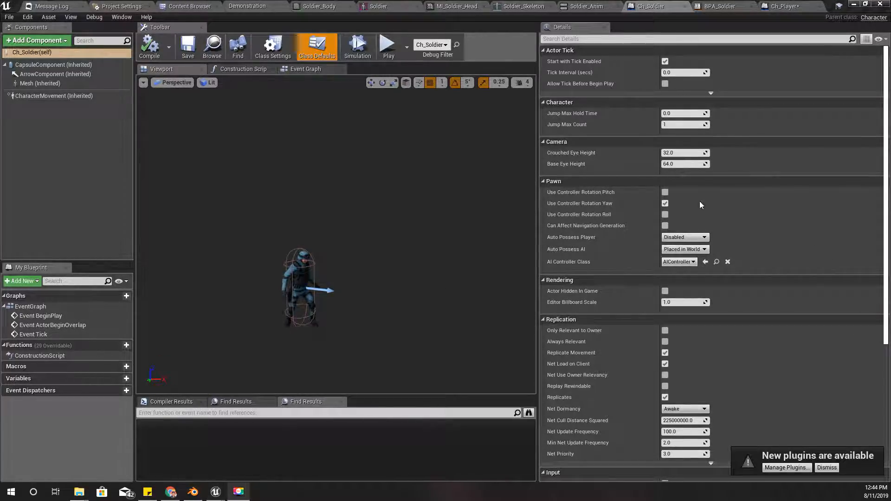
# Turn off Use Controller Rotation Yaw in Ch_Soldier's Pawn defaults and compile the blueprint.
pyautogui.click(664, 203)
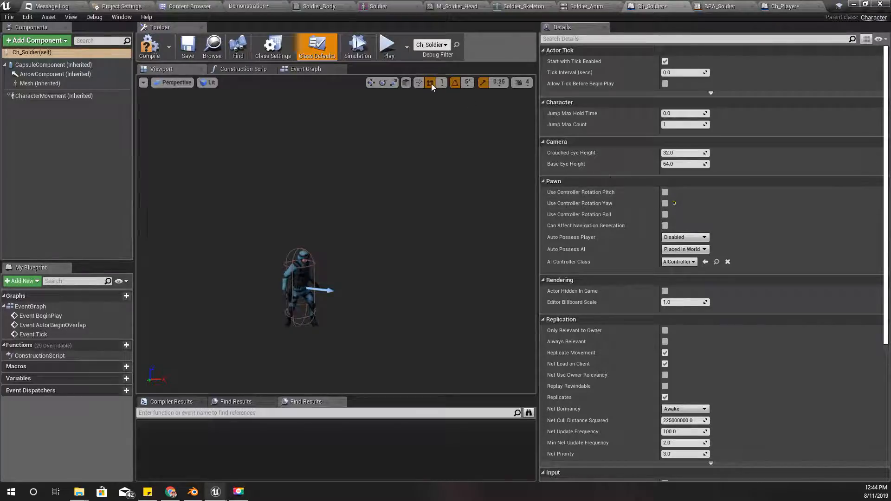
pyautogui.click(149, 46)
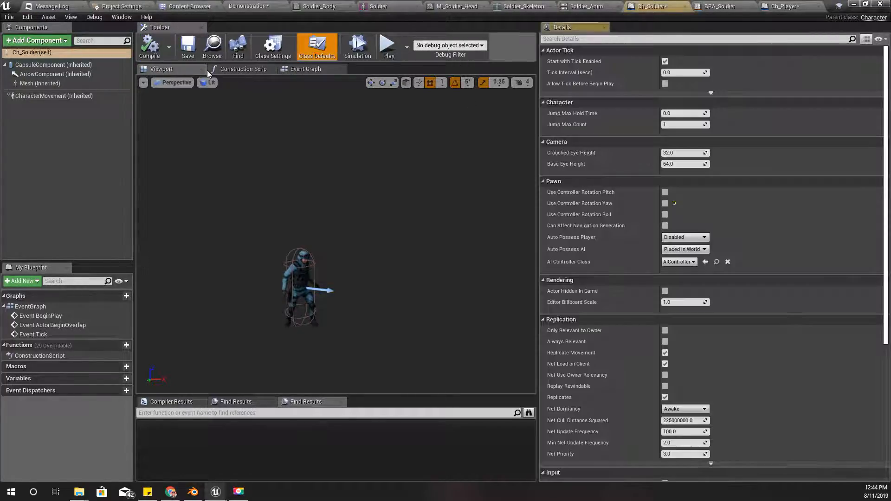
# Play-test the Demonstration level from two different viewpoints to check how the character responds to mouse turning, stopping each session.
pyautogui.click(248, 6)
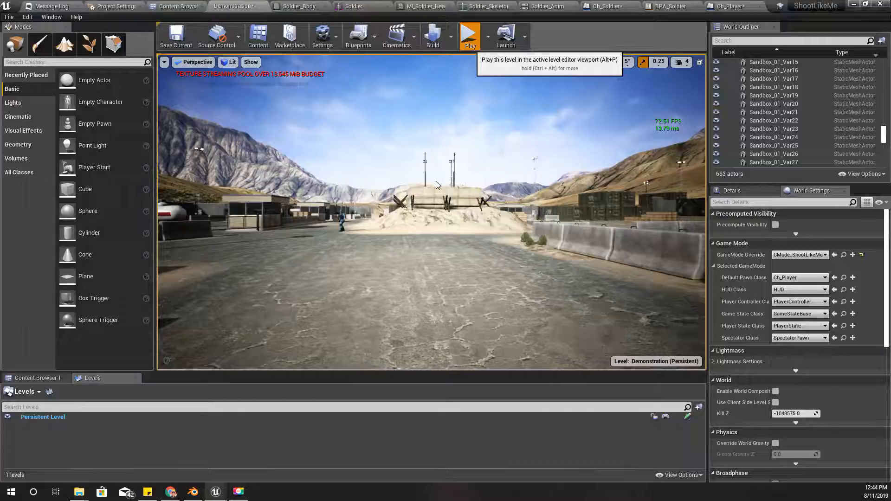
pyautogui.hotkey('alt', 'p')
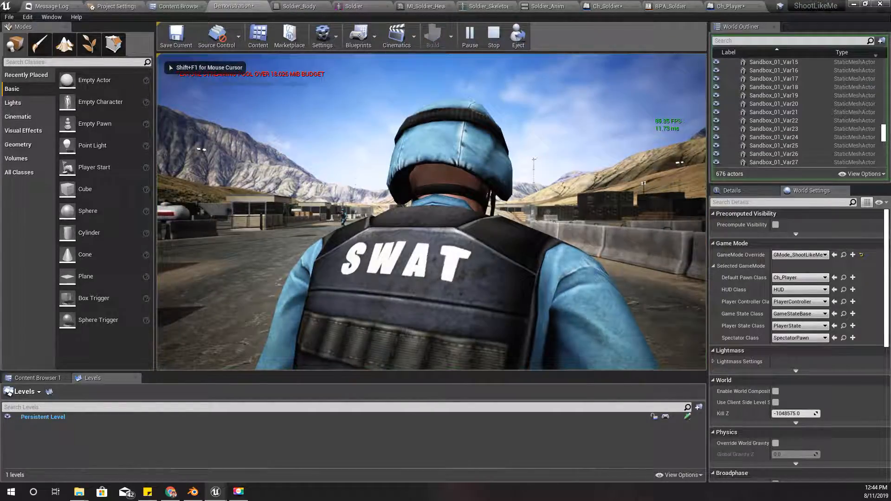
pyautogui.press('Escape')
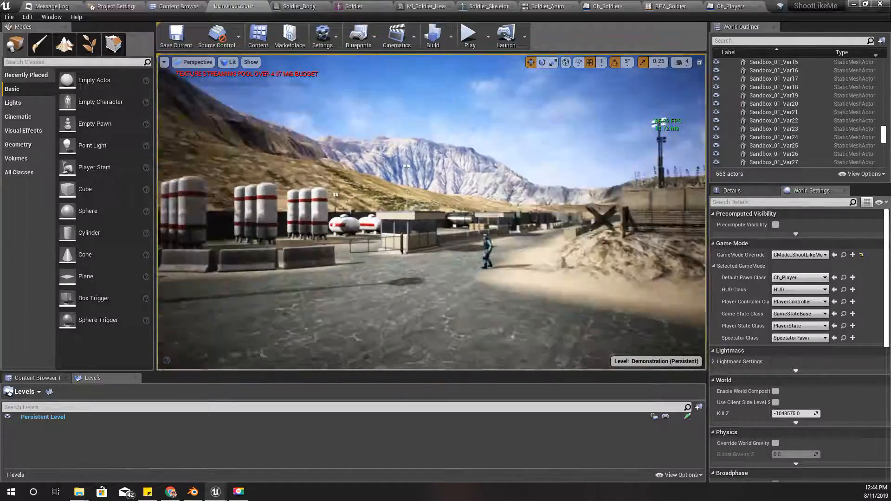
pyautogui.moveTo(432, 212); pyautogui.dragTo(464, 241, button='right')
pyautogui.press('w')
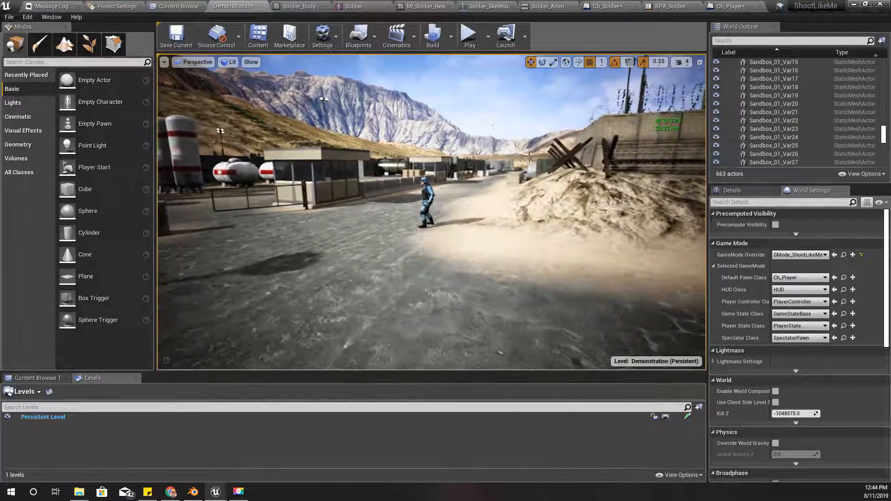
pyautogui.click(471, 42)
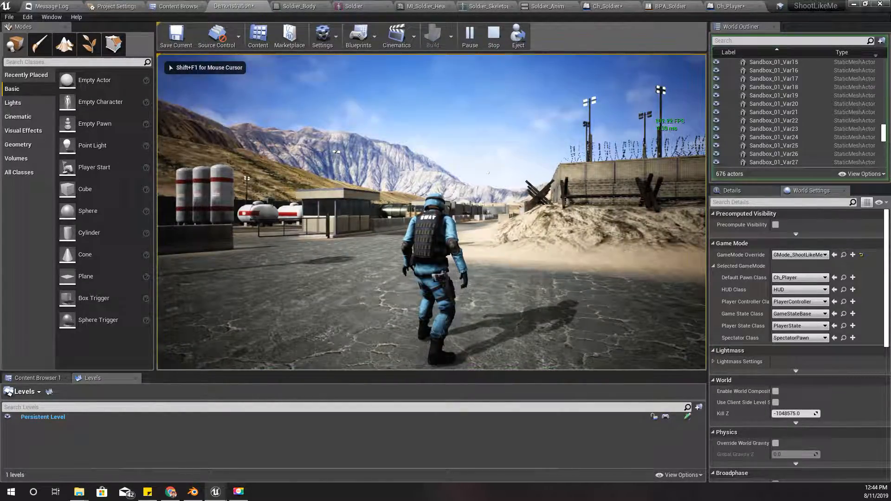
pyautogui.press('Escape')
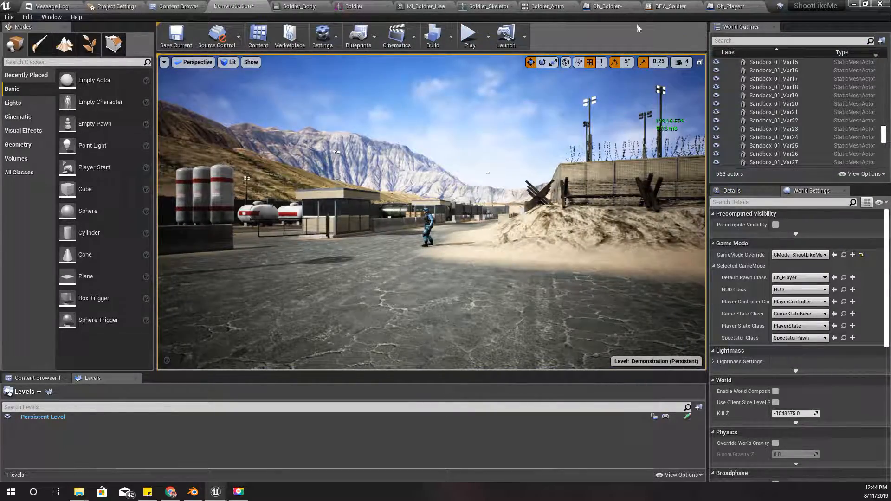
# Enable Use Pawn Control Rotation on Ch_Player's SpringArm component and compile the blueprint.
pyautogui.click(730, 6)
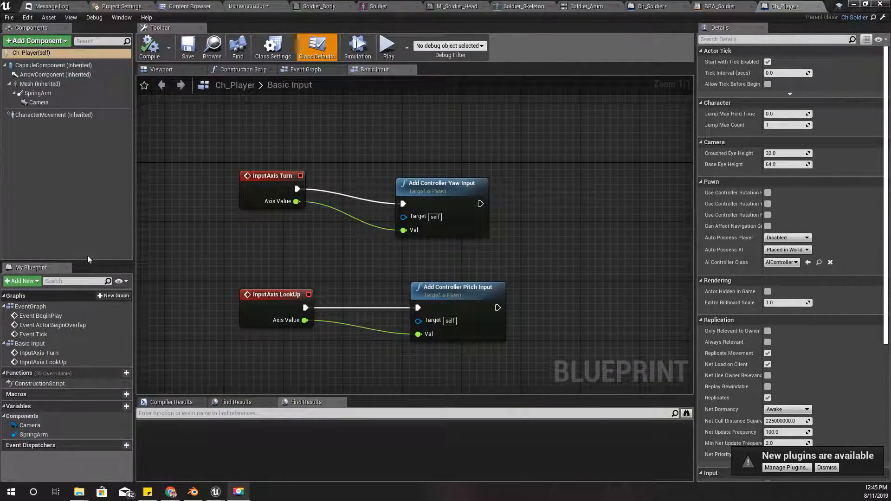
pyautogui.click(37, 94)
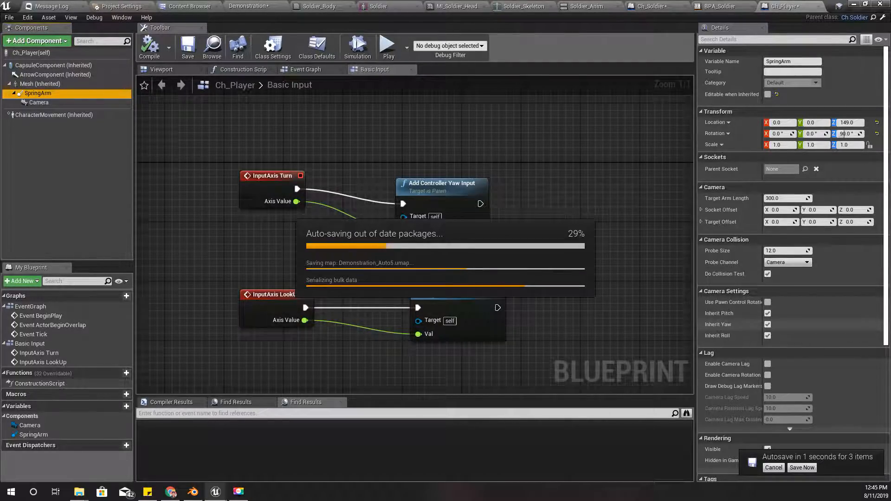
pyautogui.click(767, 302)
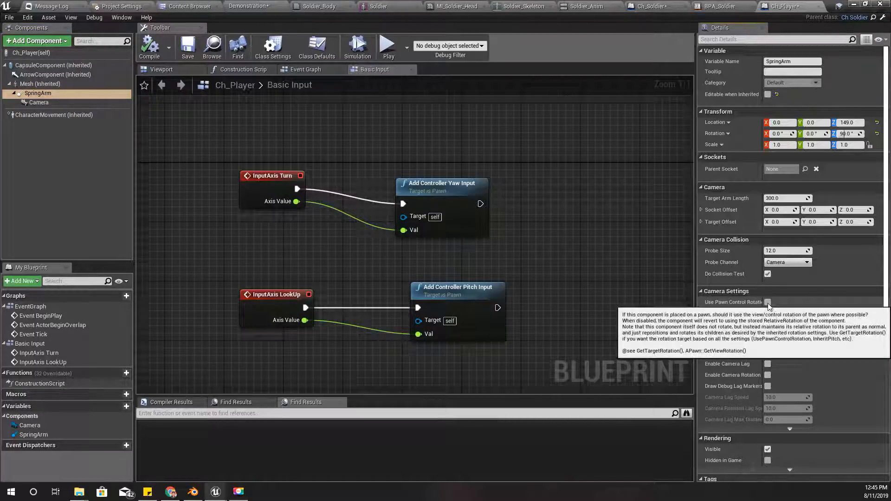
pyautogui.click(149, 47)
# Play-test the Demonstration level to check the spring-arm camera's rotation with the mouse, and stop the session.
pyautogui.click(251, 5)
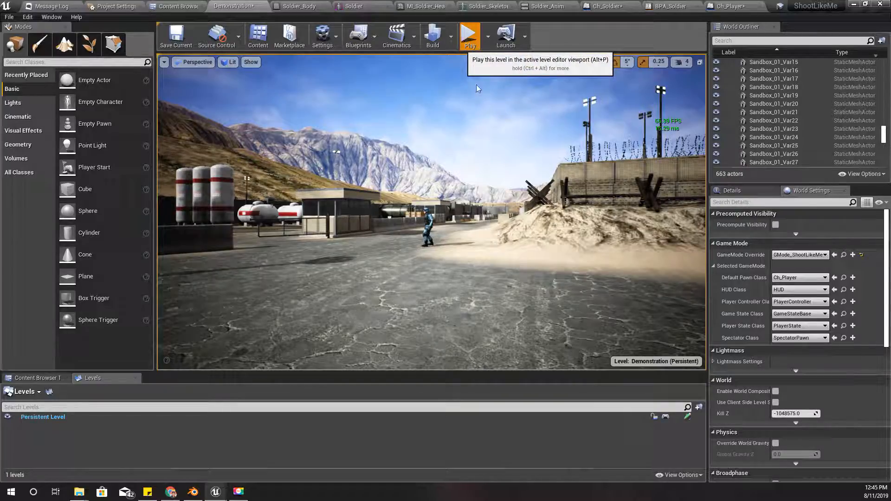
pyautogui.click(513, 188)
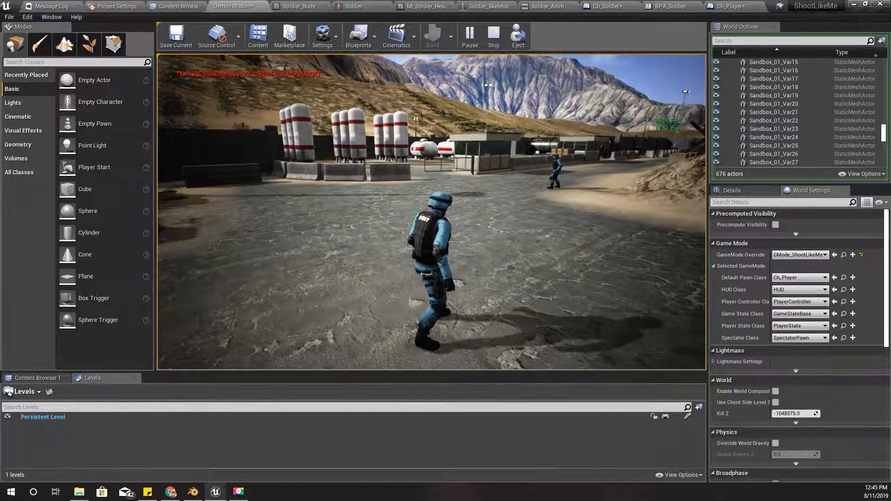
pyautogui.press('Escape')
# Set the scale of the LookUp axis mapping's Mouse Y binding to -1.0 in the project's input settings.
pyautogui.click(120, 7)
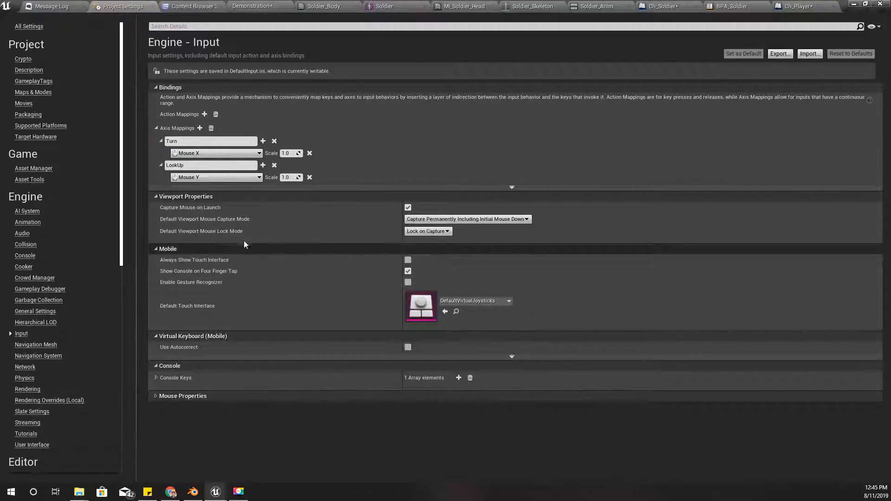
pyautogui.click(290, 177)
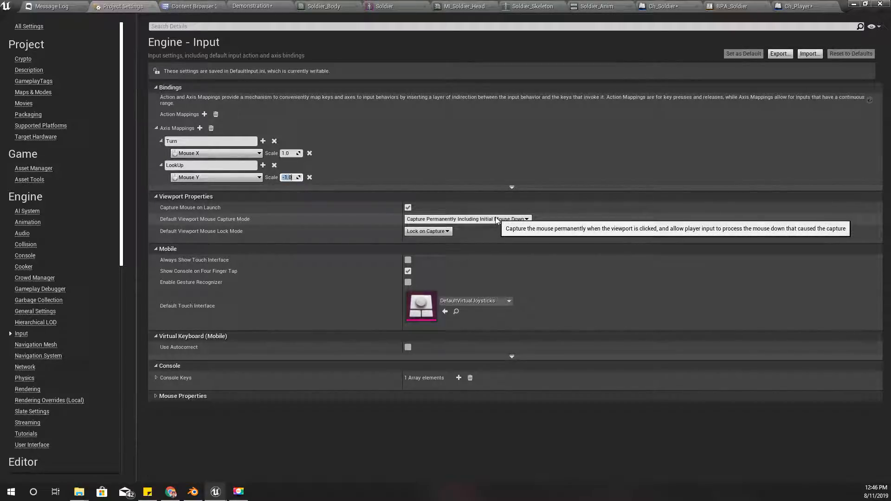
# Play-test the Demonstration level in full-screen view to check the LookUp direction and camera orbit, and end the session.
pyautogui.click(265, 6)
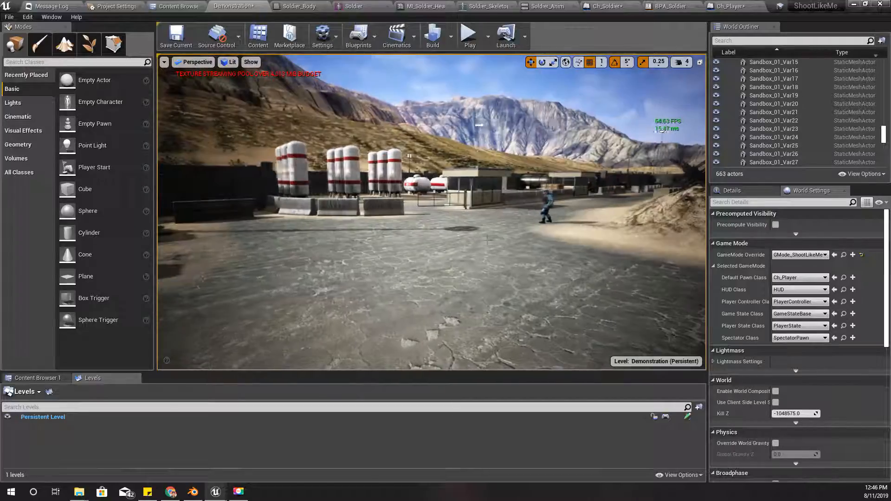
pyautogui.press('F11')
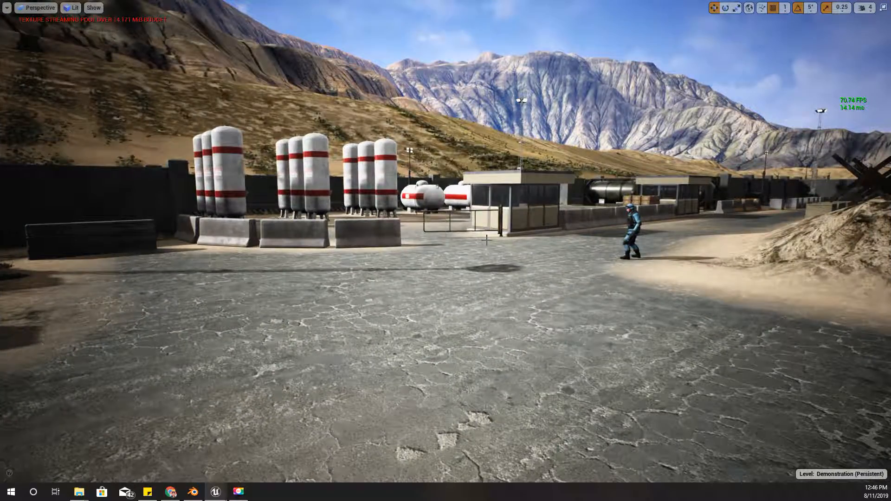
pyautogui.hotkey('alt', 'p')
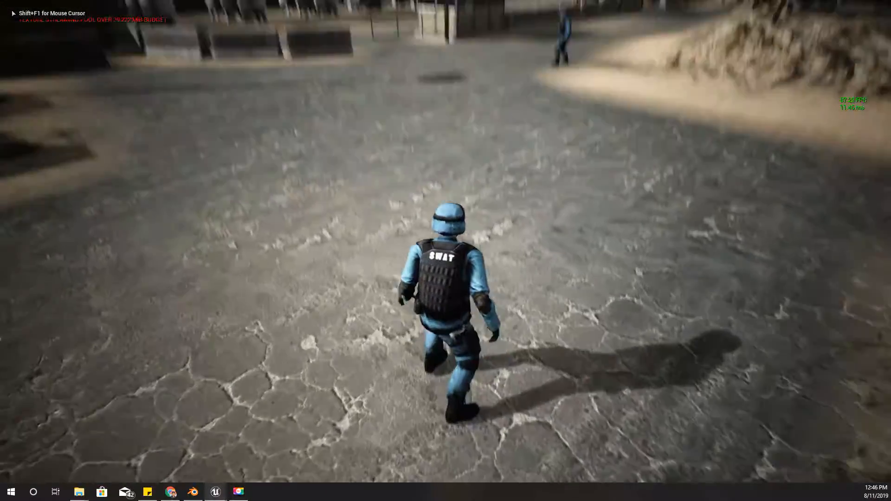
pyautogui.press('w')
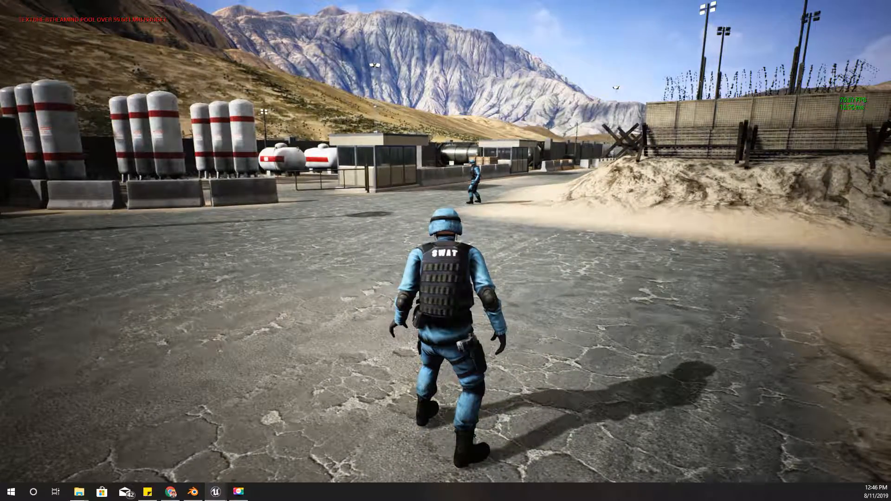
pyautogui.press('Escape')
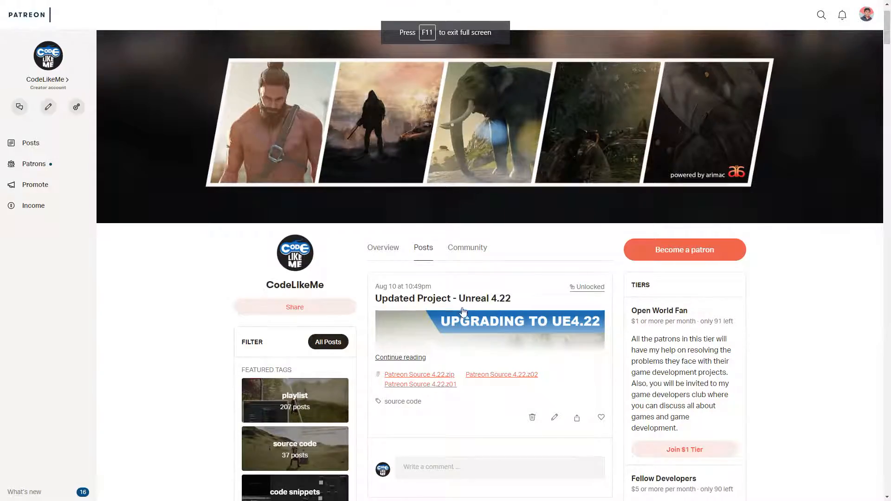
# Look through the posts and membership tiers on the CodeLikeMe Patreon page in the browser.
pyautogui.scroll(-9, 489, 295)
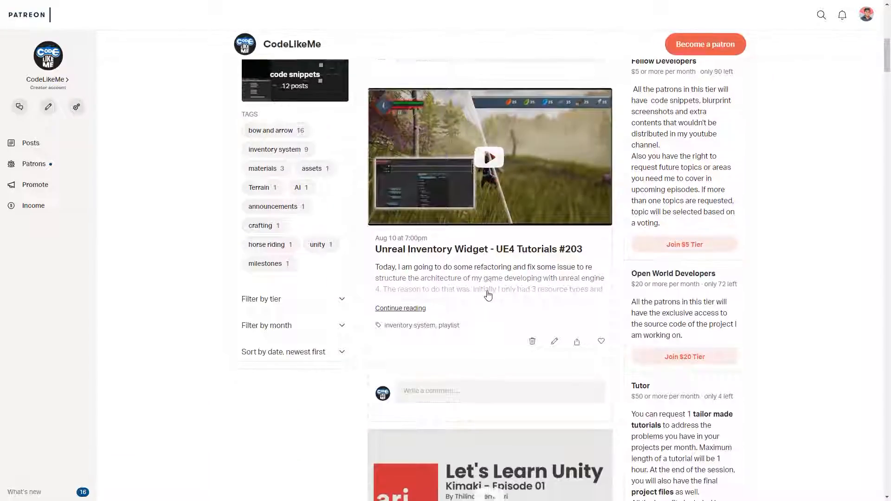
pyautogui.scroll(-7, 488, 296)
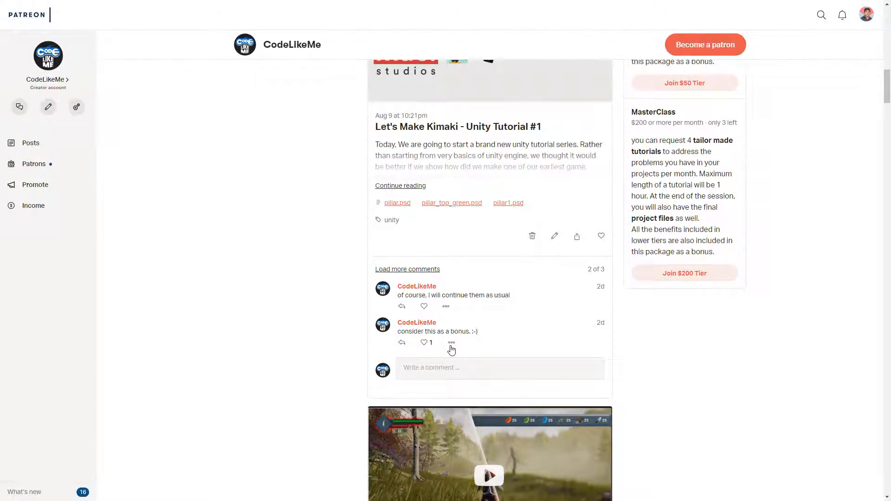
pyautogui.scroll(15, 451, 349)
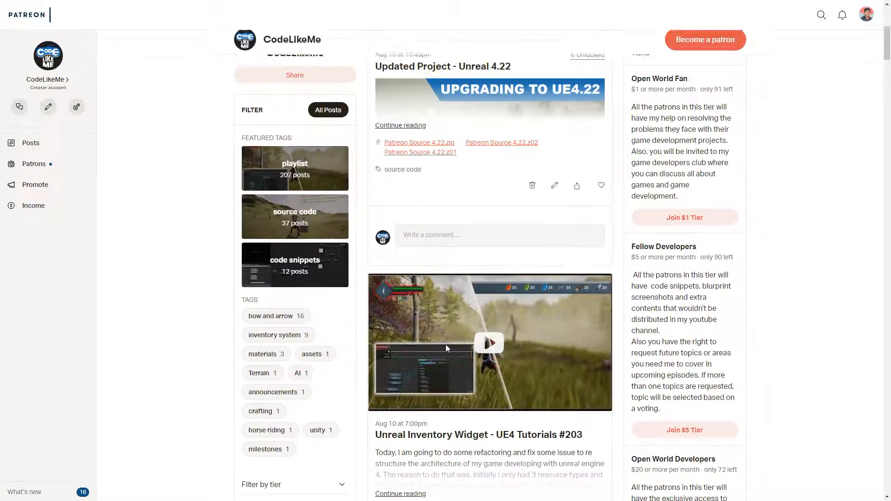
pyautogui.scroll(-3, 447, 346)
pyautogui.scroll(9, 450, 343)
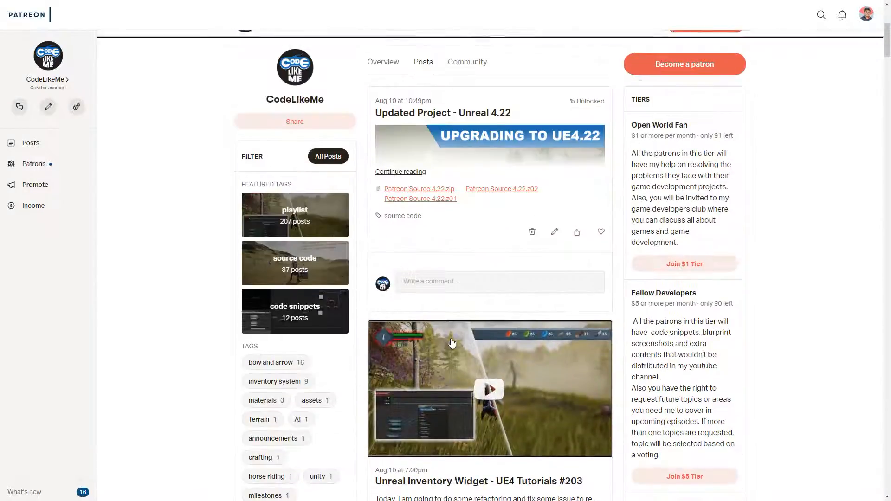
pyautogui.scroll(-3, 453, 344)
pyautogui.scroll(-12, 454, 343)
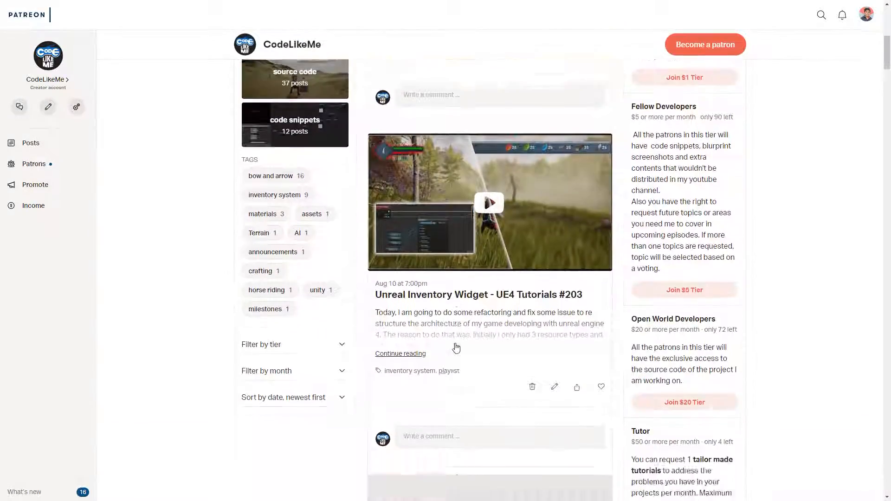
pyautogui.scroll(-9, 477, 353)
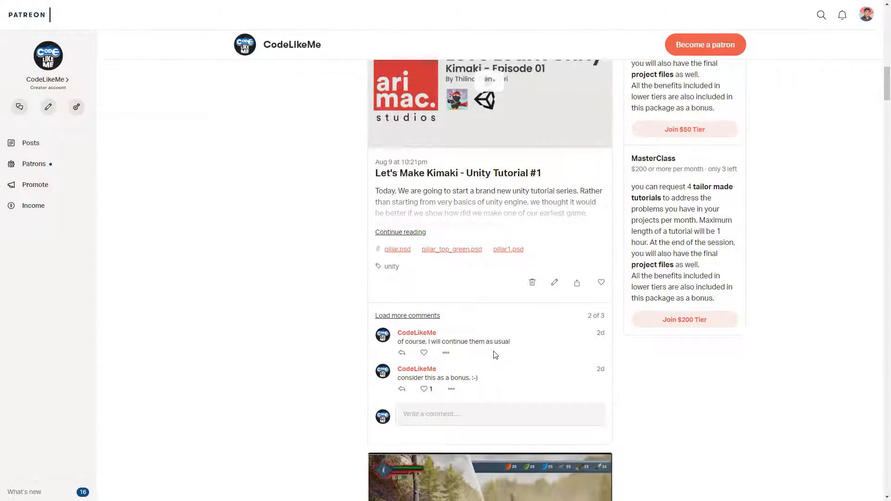
pyautogui.scroll(7, 499, 359)
pyautogui.scroll(15, 502, 360)
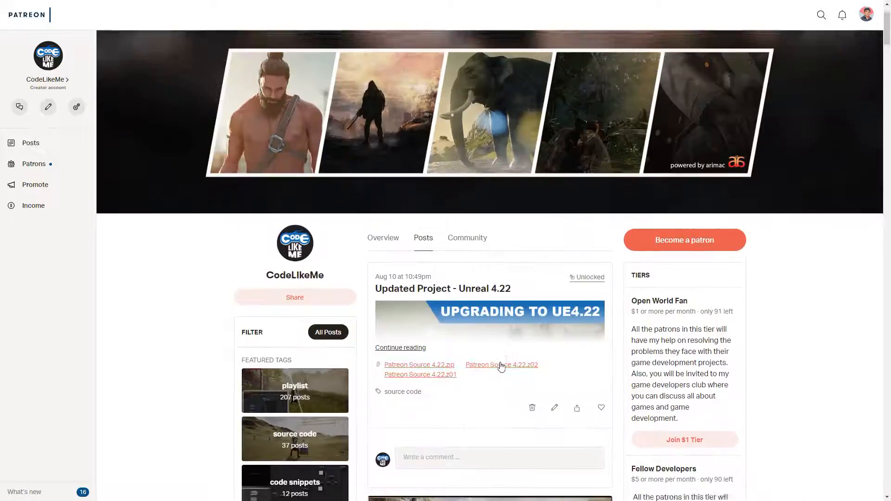